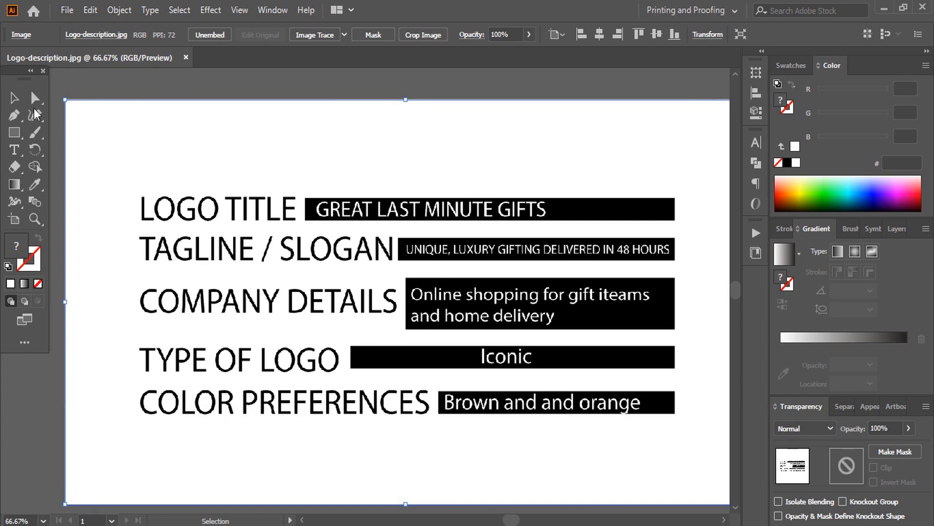
# Step: Create a new document from the recent custom 3000 x 3000 px preset
pyautogui.click(63, 11)
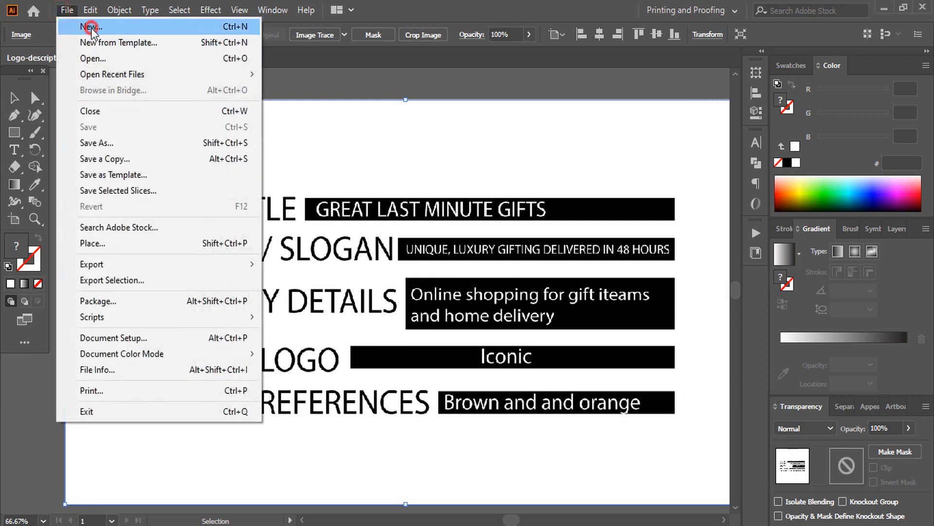
pyautogui.click(92, 27)
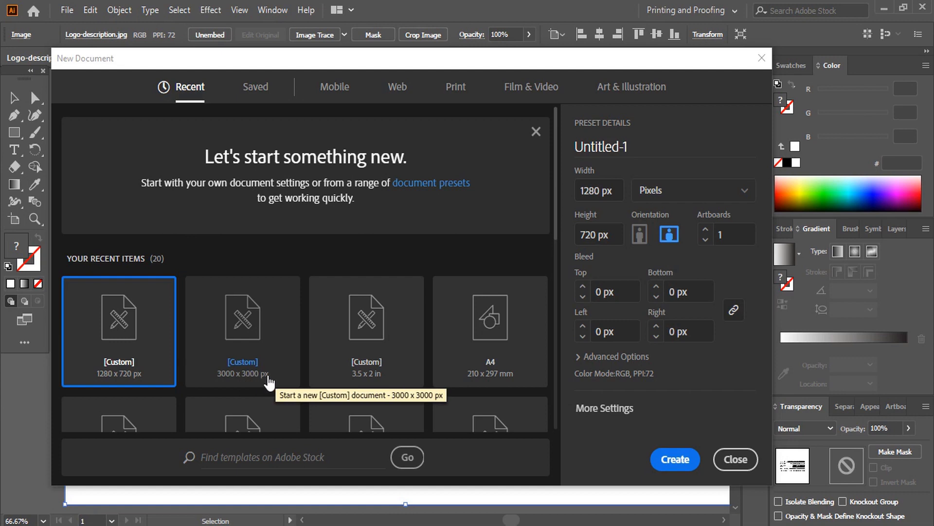
pyautogui.click(254, 323)
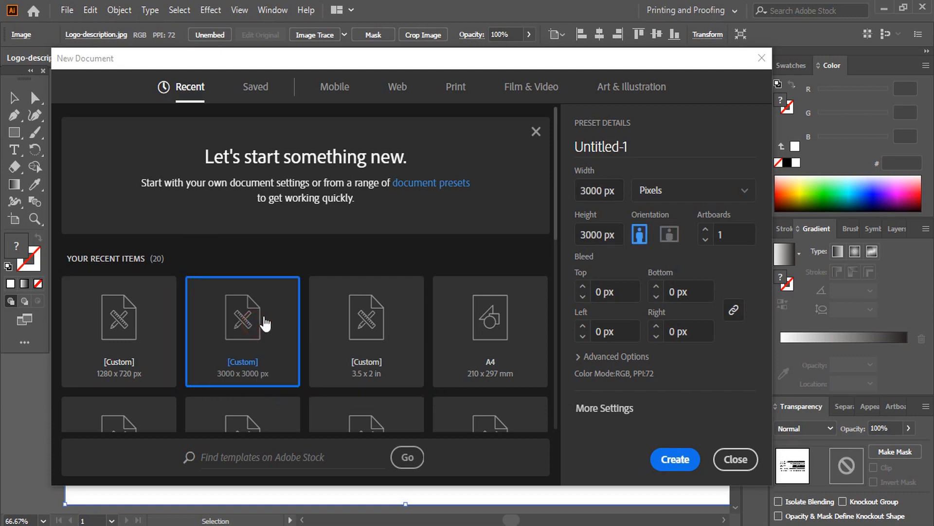
pyautogui.click(675, 460)
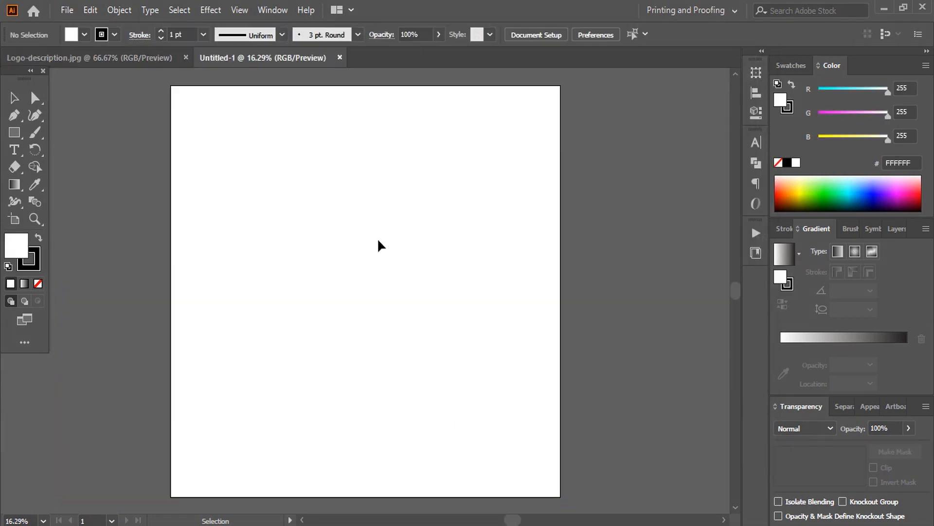
# Step: Bring the logo description image from Logo-description.jpg into the Untitled-1 document, over the artboard's right edge
pyautogui.click(137, 59)
pyautogui.click(359, 273)
pyautogui.moveTo(453, 252); pyautogui.dragTo(148, 57)
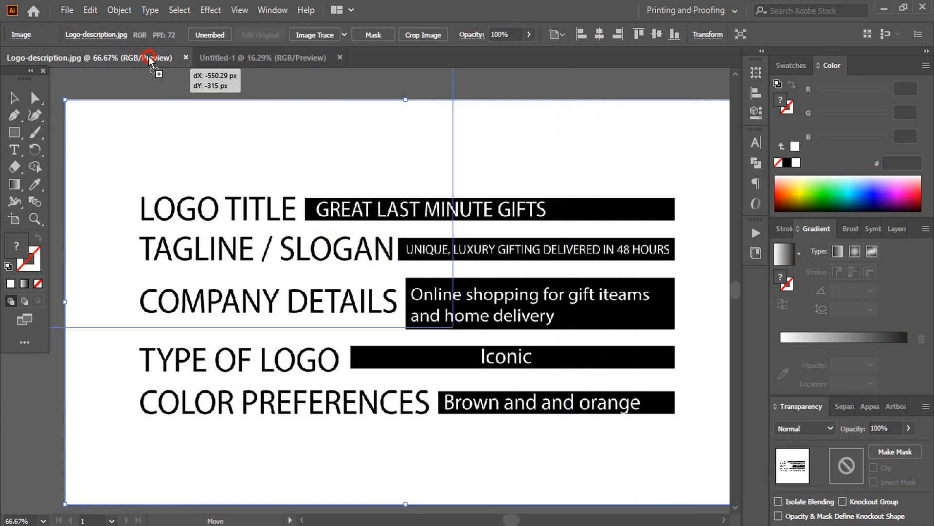
pyautogui.moveTo(221, 60); pyautogui.dragTo(221, 59)
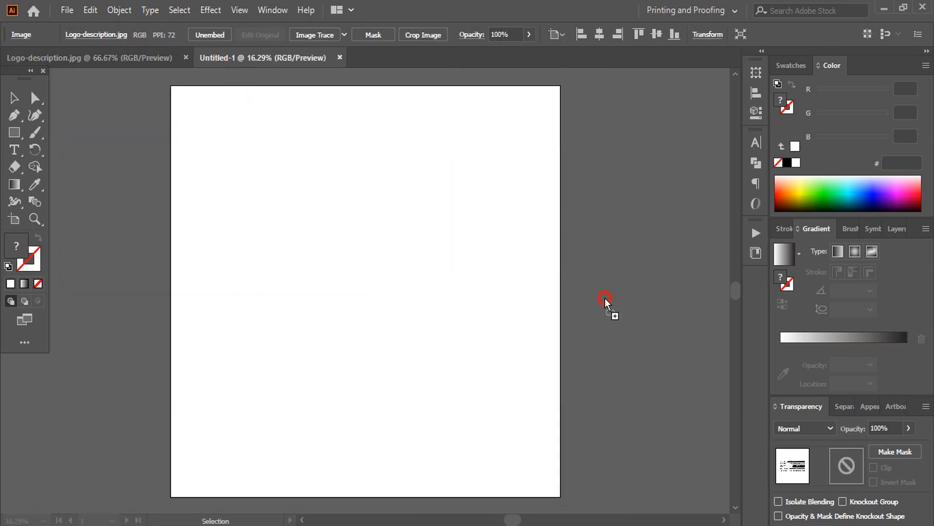
pyautogui.moveTo(613, 344); pyautogui.dragTo(612, 344)
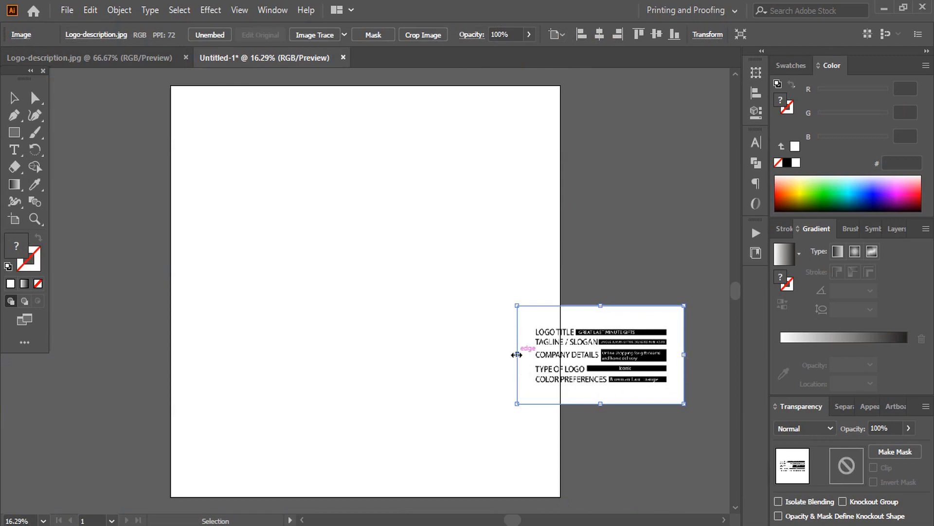
# Step: Enlarge the logo description image to about twice its width and height and move it toward the artboard's right side
pyautogui.moveTo(517, 355); pyautogui.dragTo(355, 354)
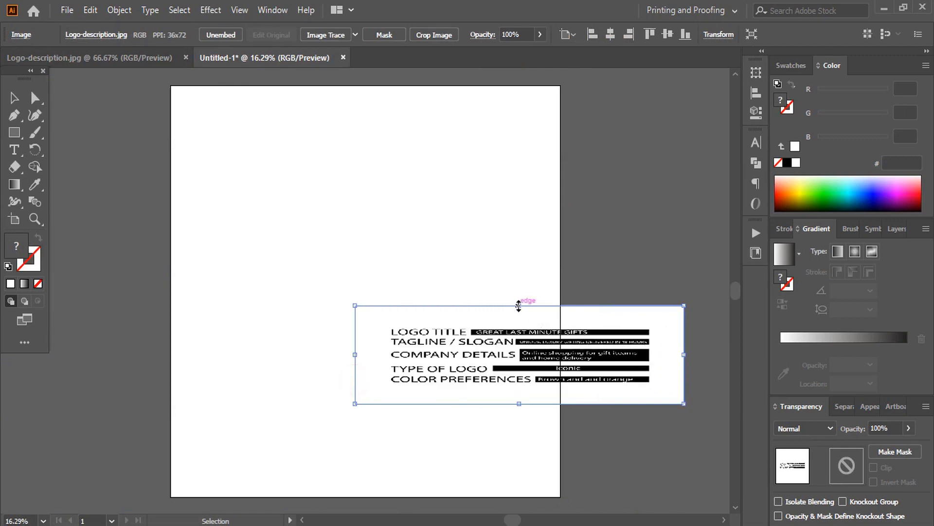
pyautogui.moveTo(518, 306); pyautogui.dragTo(524, 203)
pyautogui.moveTo(461, 319); pyautogui.dragTo(609, 278)
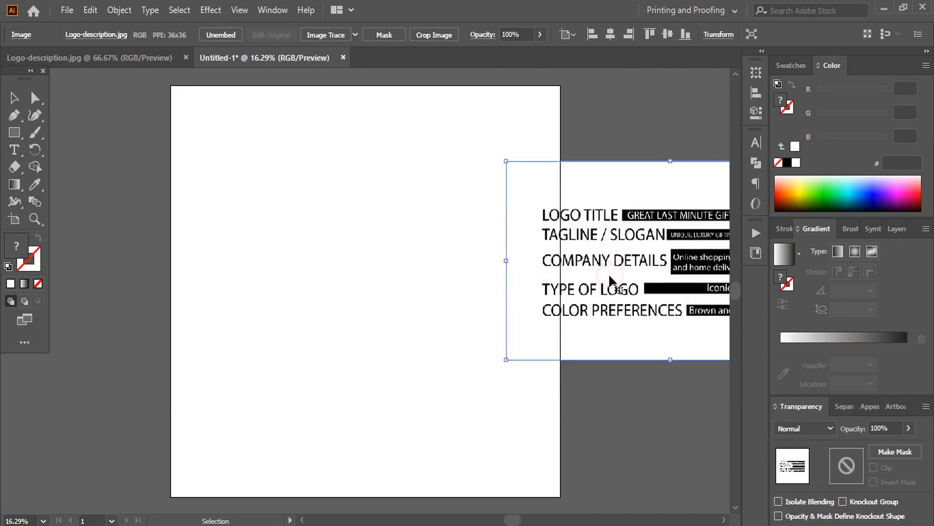
pyautogui.click(598, 114)
# Step: Close the Logo-description.jpg document and return to the Untitled-1 document
pyautogui.click(141, 60)
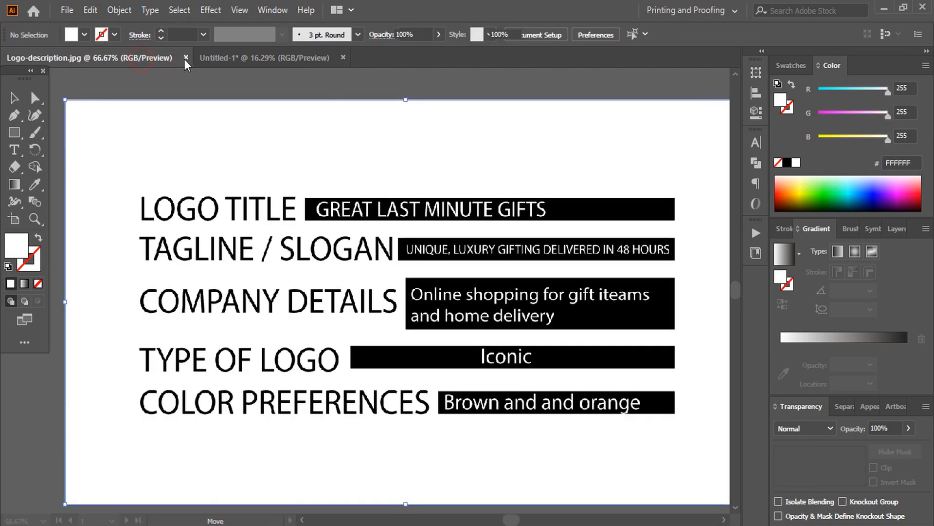
pyautogui.click(186, 58)
pyautogui.click(606, 108)
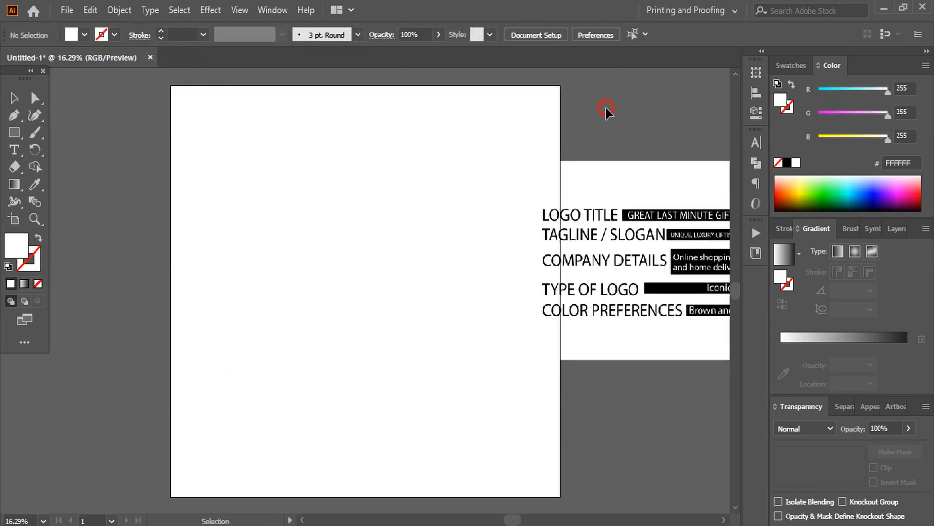
# Step: Reposition the logo description image so it overlaps only the right edge of the artboard, and deselect it
pyautogui.moveTo(624, 262); pyautogui.dragTo(509, 347)
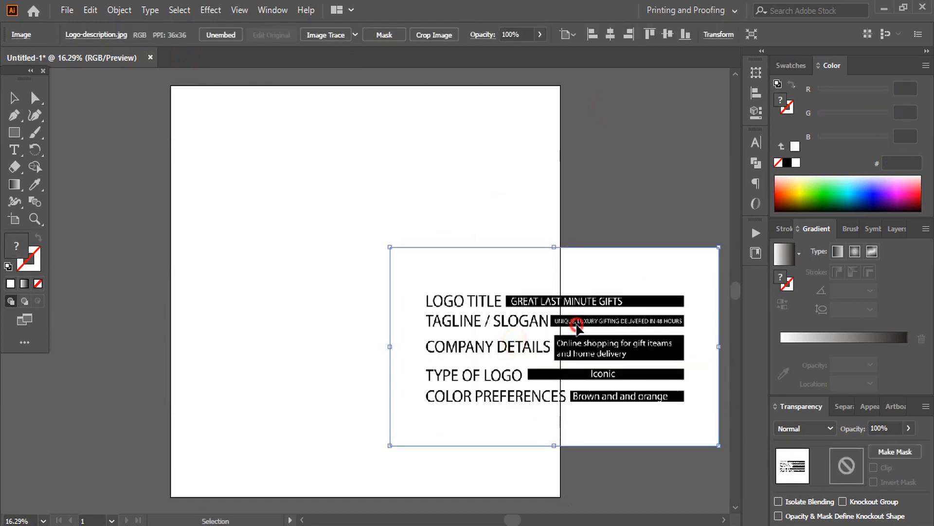
pyautogui.moveTo(577, 326); pyautogui.dragTo(663, 226)
pyautogui.moveTo(589, 253); pyautogui.dragTo(622, 243)
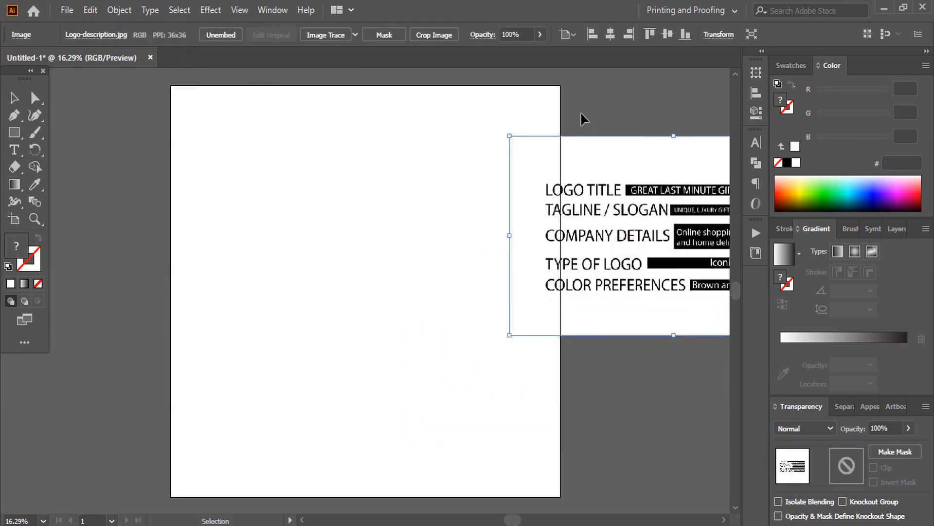
pyautogui.click(582, 115)
# Step: Open 3.PNG from the Logo Idea folder and bring its gift boxes image into the Untitled-1 document
pyautogui.click(66, 10)
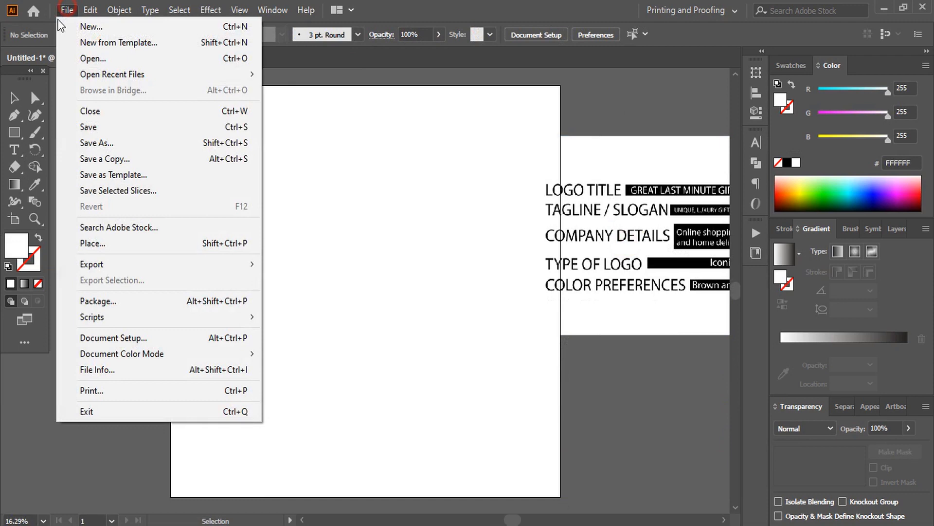
pyautogui.click(90, 61)
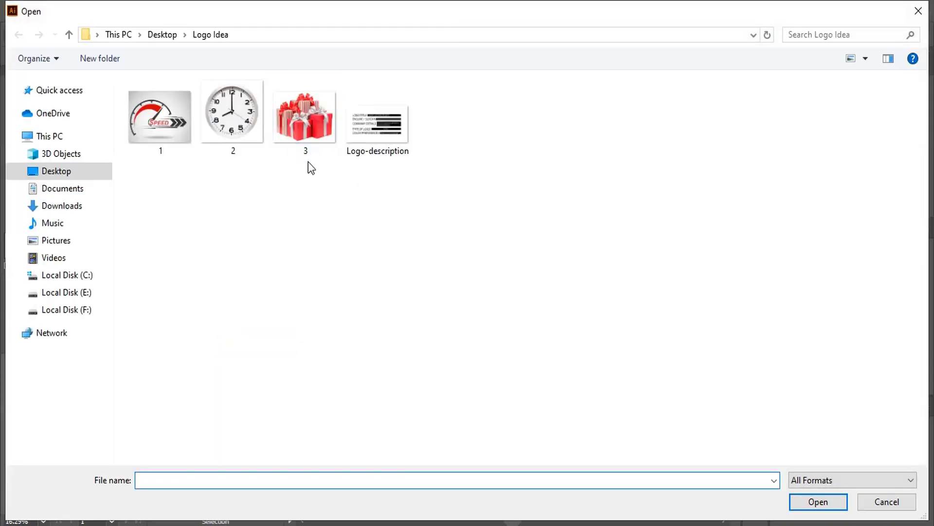
pyautogui.doubleClick(314, 117)
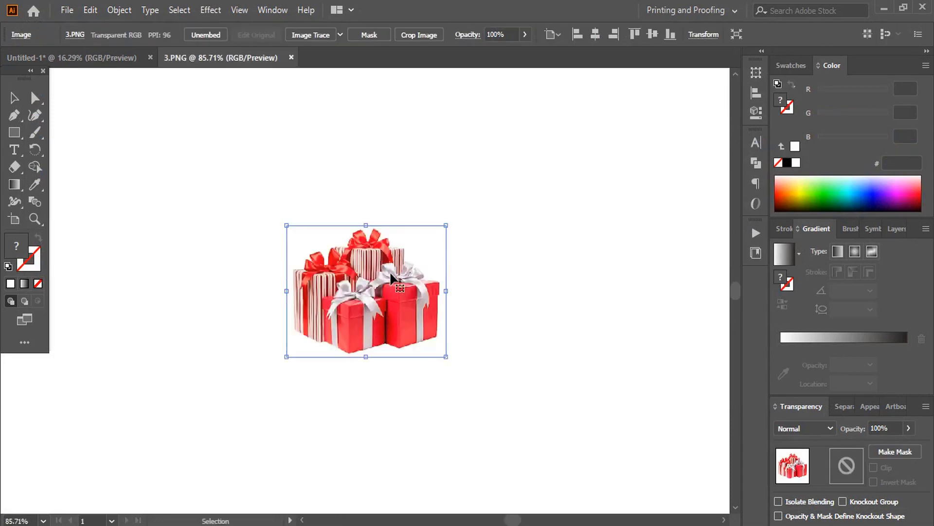
pyautogui.moveTo(392, 277); pyautogui.dragTo(106, 58)
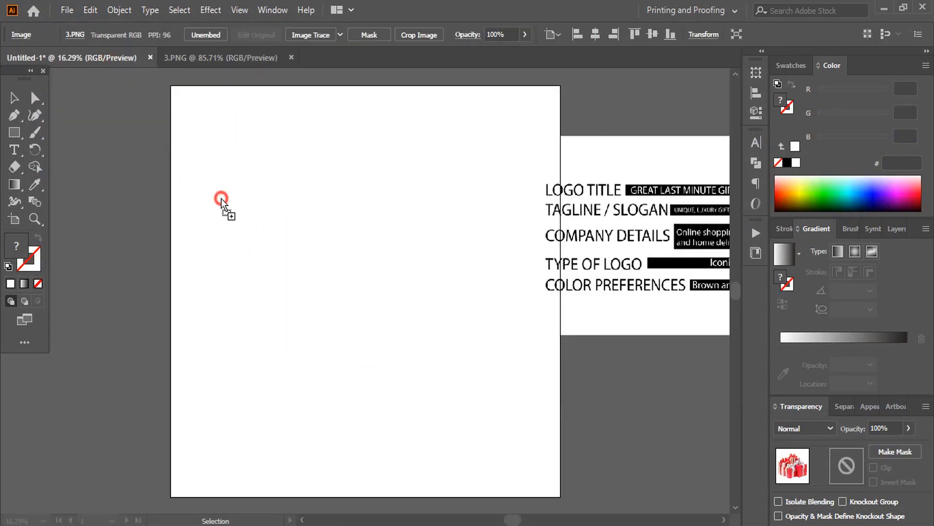
# Step: Enlarge the gift boxes image proportionally around its centre in the upper-left part of the artboard
pyautogui.moveTo(221, 197); pyautogui.dragTo(285, 298)
pyautogui.hotkey('ctrl', 'z')
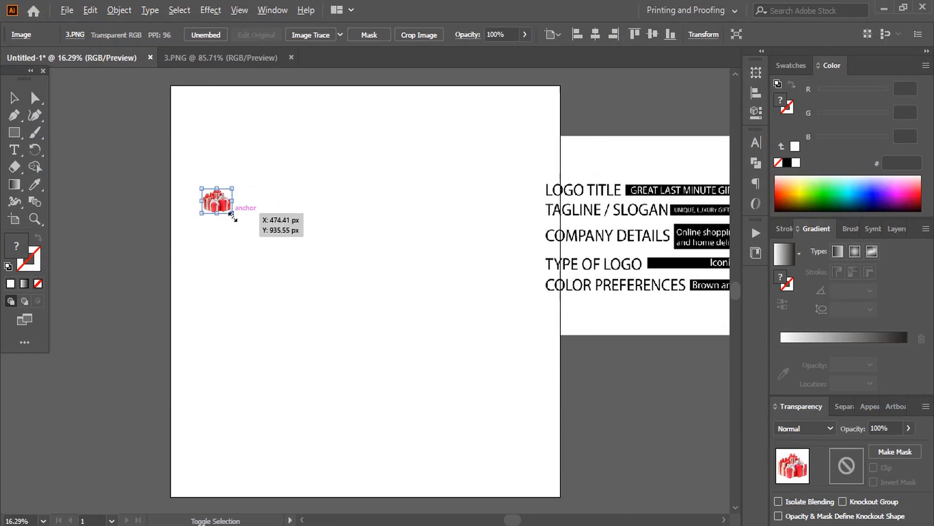
pyautogui.moveTo(232, 214); pyautogui.dragTo(273, 279)
pyautogui.click(373, 228)
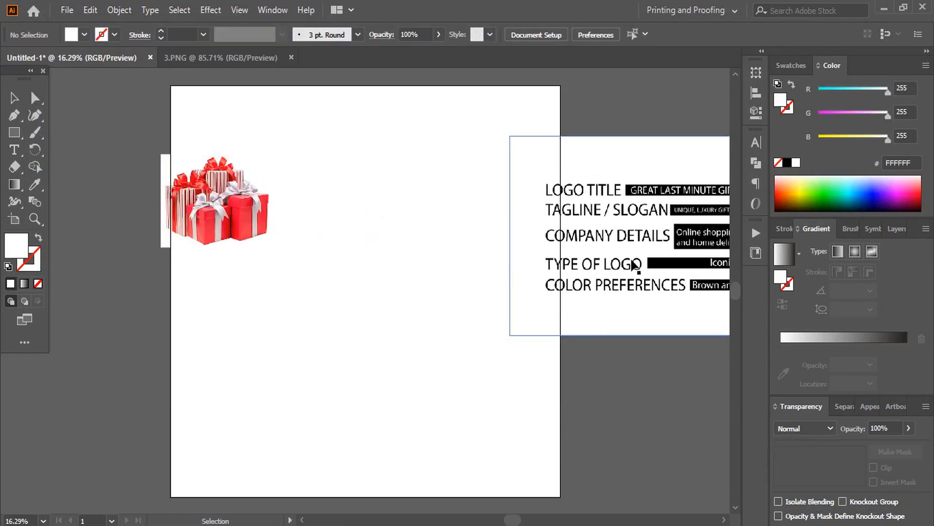
# Step: Move the logo description image over the middle of the artboard and enlarge it proportionally
pyautogui.moveTo(633, 265); pyautogui.dragTo(384, 317)
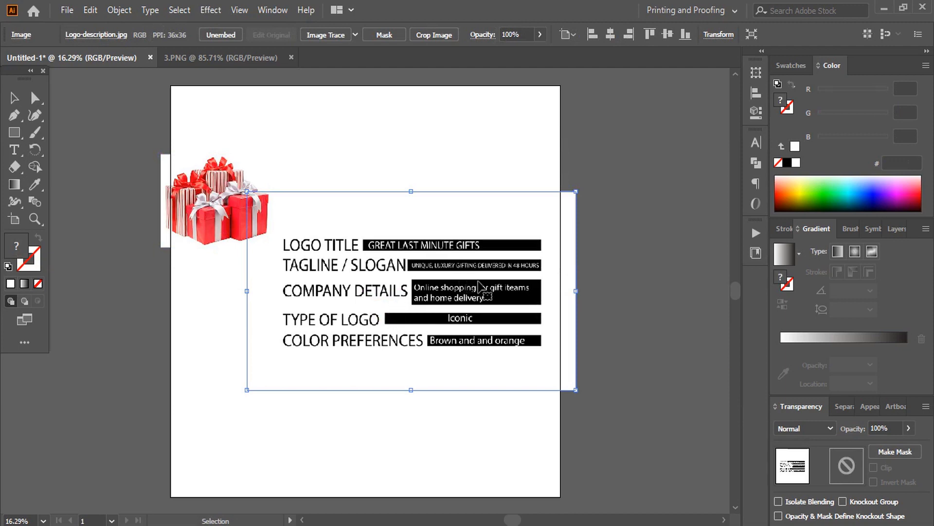
pyautogui.moveTo(576, 290); pyautogui.dragTo(642, 301)
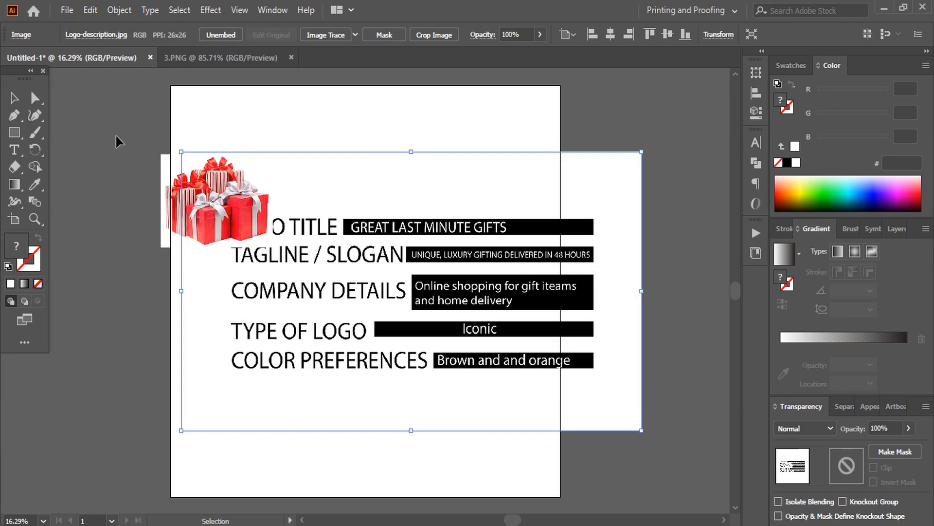
pyautogui.click(92, 133)
# Step: Bring the clock image from 2.PNG into the upper part of the Untitled-1 artboard and enlarge it proportionally
pyautogui.click(70, 12)
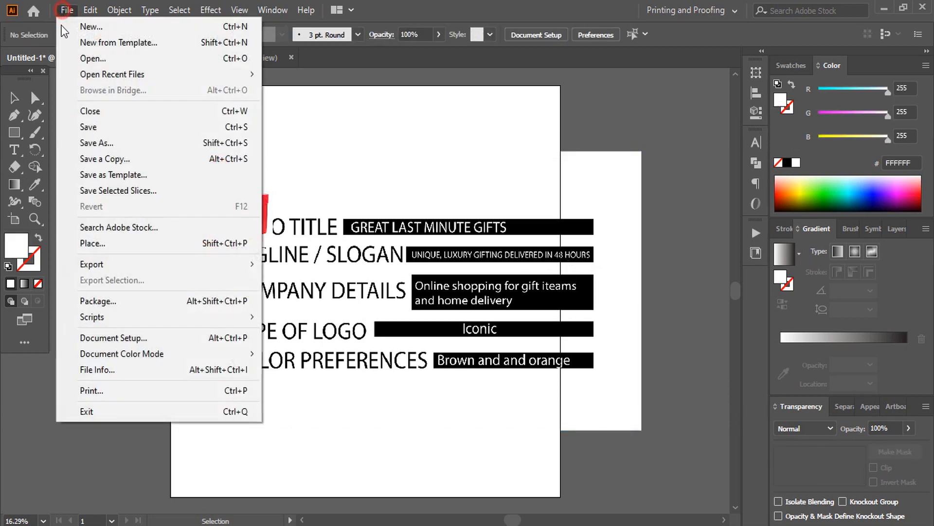
pyautogui.click(88, 61)
pyautogui.click(235, 146)
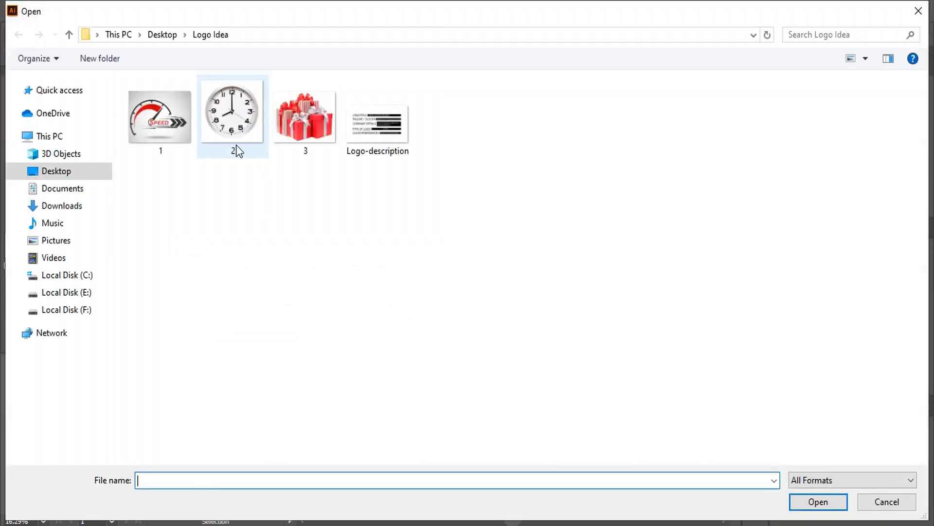
pyautogui.doubleClick(235, 146)
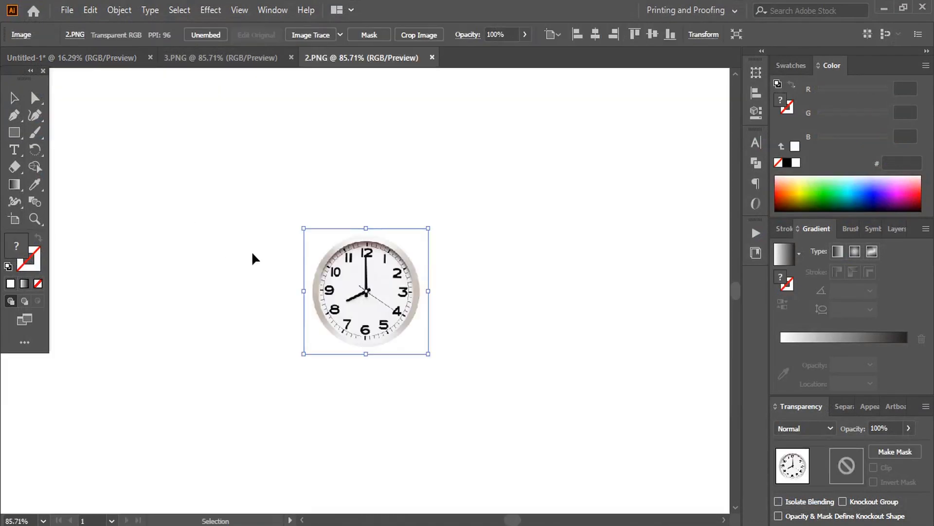
pyautogui.moveTo(364, 270); pyautogui.dragTo(222, 156)
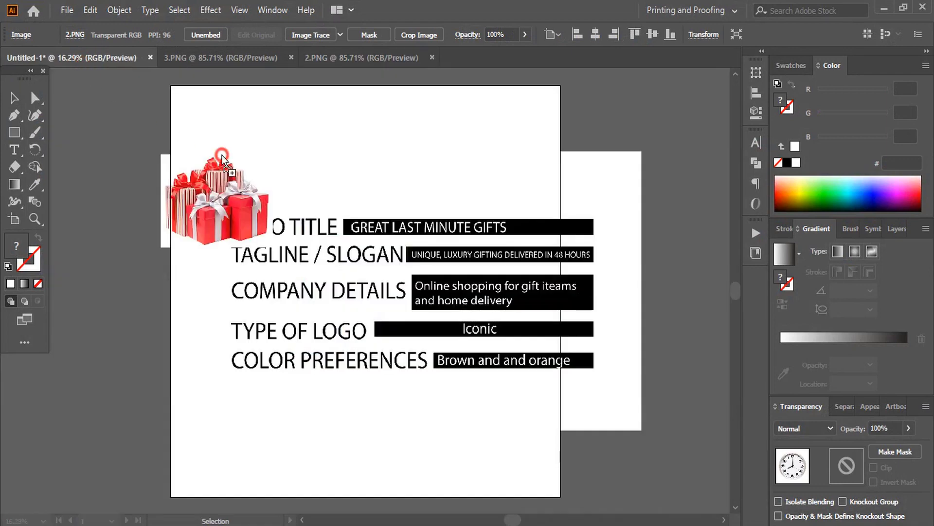
pyautogui.moveTo(319, 153); pyautogui.dragTo(366, 205)
pyautogui.click(601, 100)
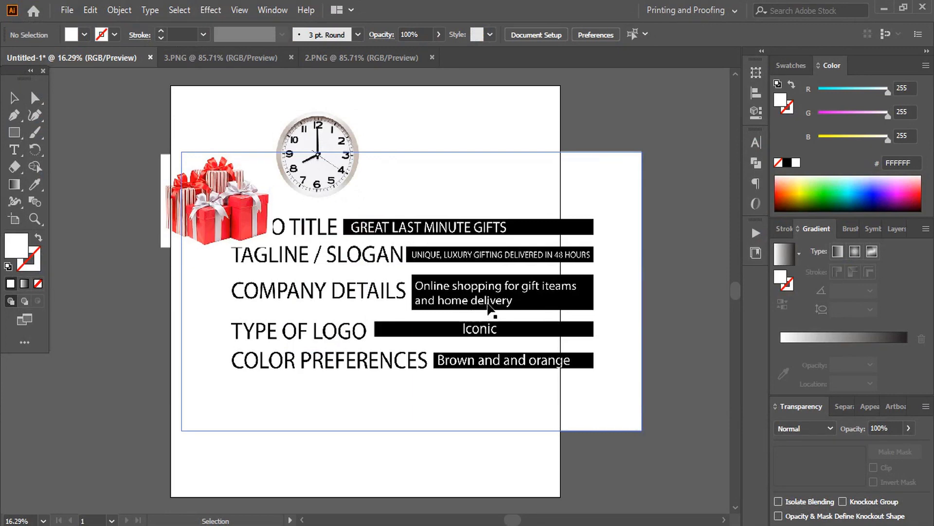
# Step: Move the logo description image back to the artboard's right edge, clear of the clock and gift boxes
pyautogui.moveTo(445, 304); pyautogui.dragTo(597, 328)
pyautogui.moveTo(441, 344); pyautogui.dragTo(563, 299)
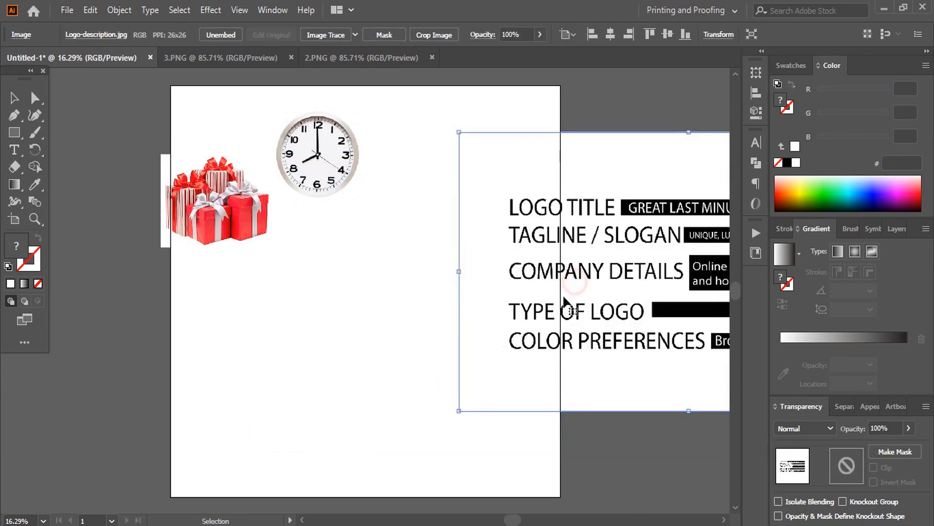
pyautogui.click(287, 332)
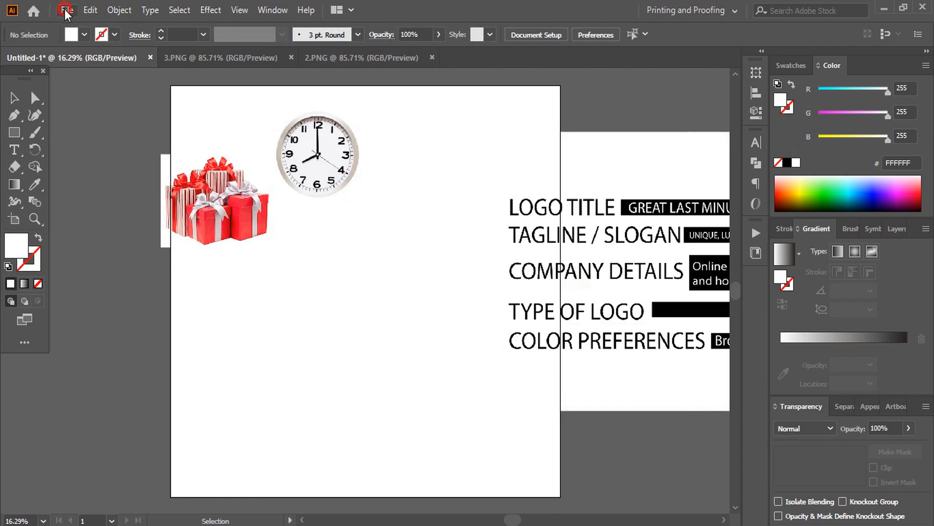
# Step: Bring the speedometer image from 1.PNG into the Untitled-1 artboard below the gift boxes and enlarge it
pyautogui.click(65, 10)
pyautogui.click(95, 57)
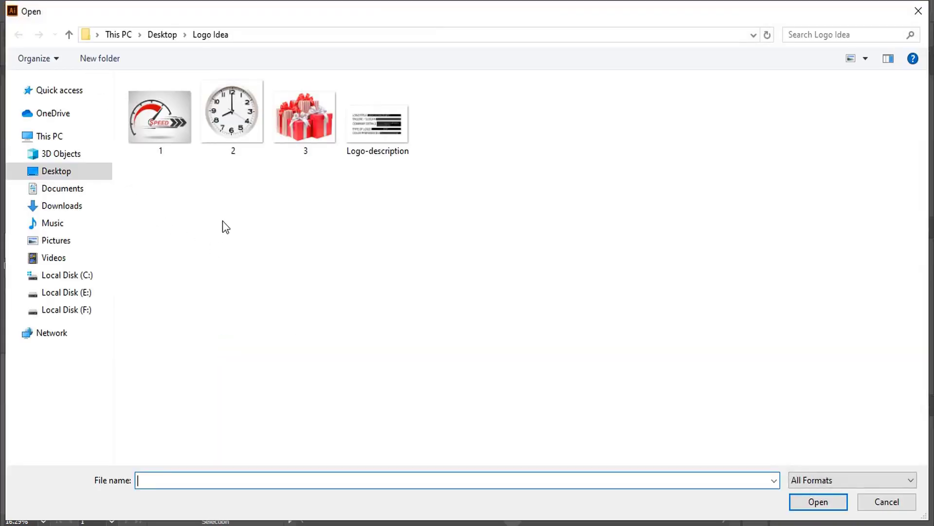
pyautogui.doubleClick(159, 120)
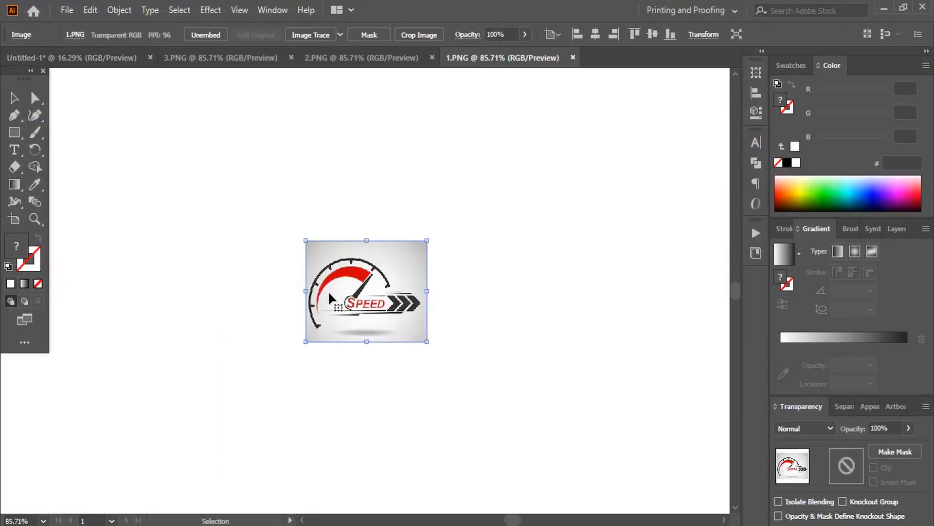
pyautogui.moveTo(328, 291); pyautogui.dragTo(277, 318)
pyautogui.moveTo(288, 331); pyautogui.dragTo(360, 388)
pyautogui.click(426, 269)
# Step: Move the logo description image off the artboard's right side and arrange the clock, gift boxes and speedometer in the artboard's upper-right area
pyautogui.moveTo(592, 300); pyautogui.dragTo(620, 254)
pyautogui.moveTo(696, 248); pyautogui.dragTo(795, 248)
pyautogui.moveTo(357, 166); pyautogui.dragTo(487, 156)
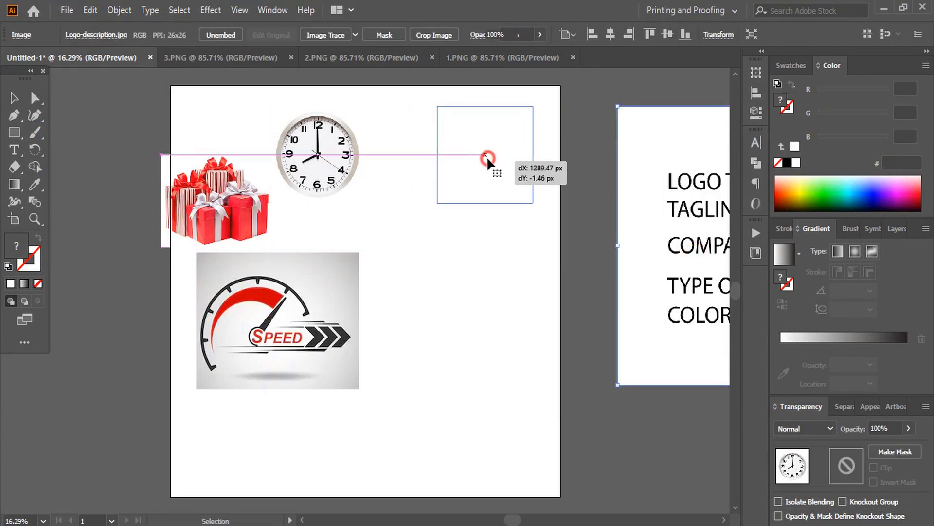
pyautogui.moveTo(218, 213); pyautogui.dragTo(361, 165)
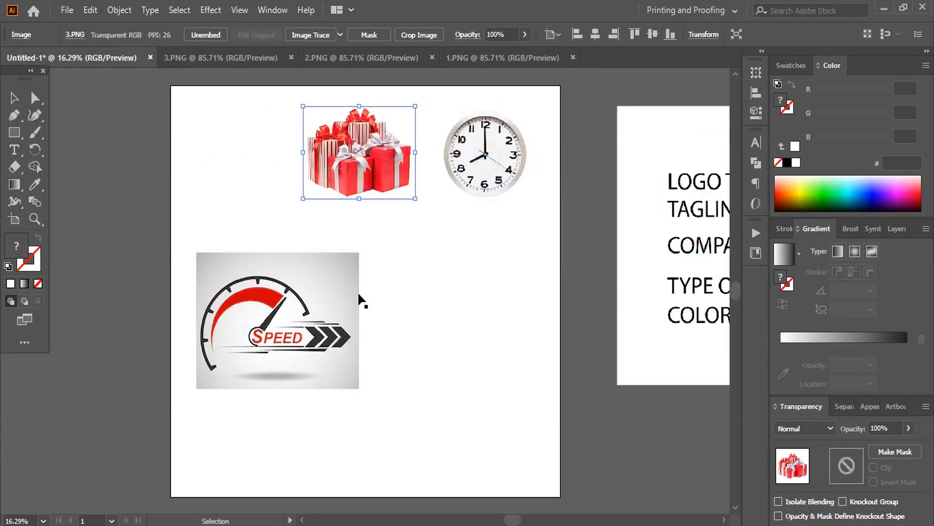
pyautogui.moveTo(271, 337); pyautogui.dragTo(458, 290)
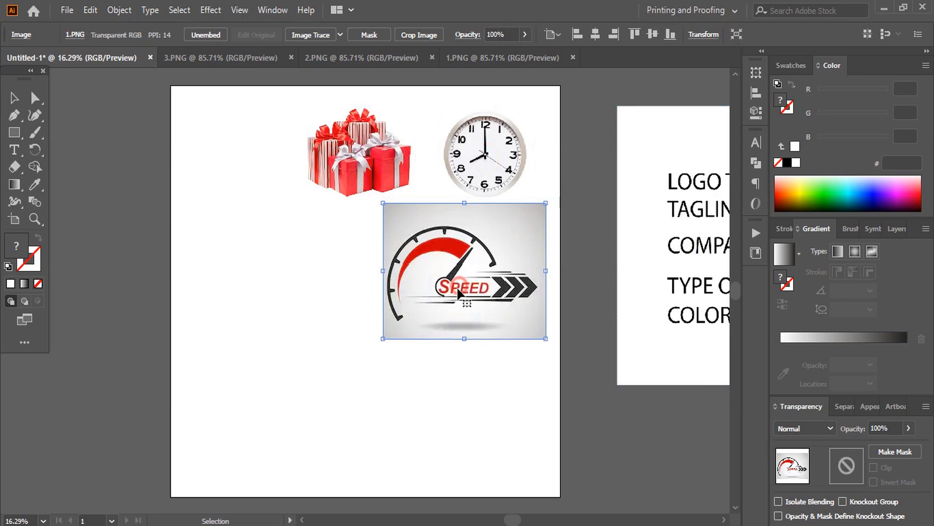
pyautogui.click(512, 430)
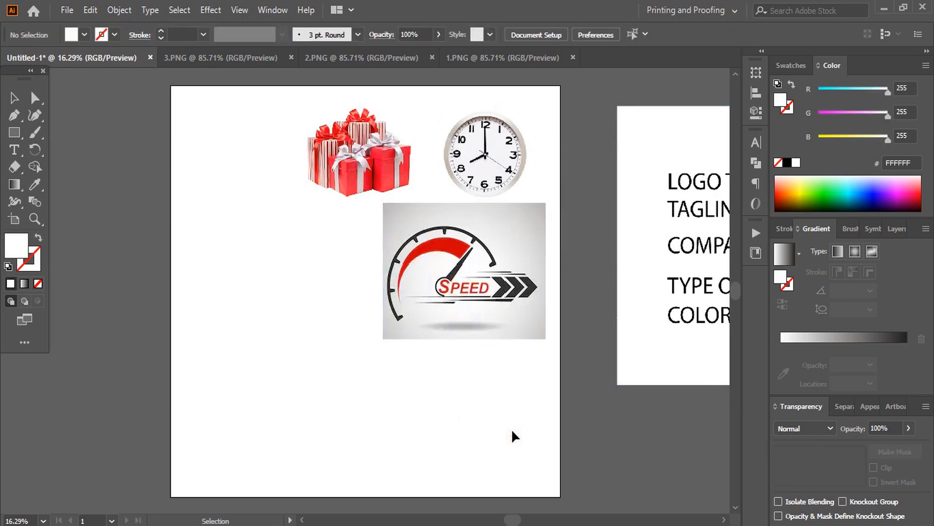
# Step: Draw a square in the empty area beside the speedometer image and fill it with black (000000)
pyautogui.click(16, 131)
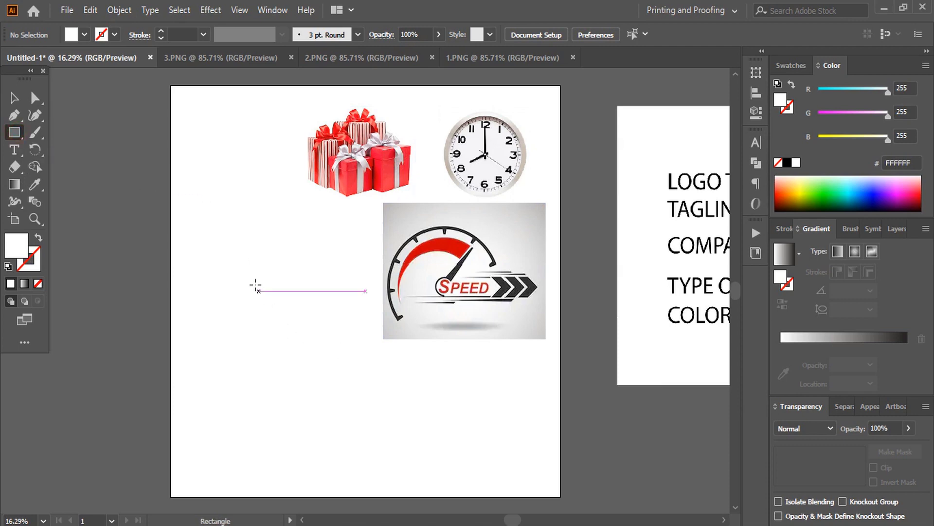
pyautogui.moveTo(222, 272); pyautogui.dragTo(331, 382)
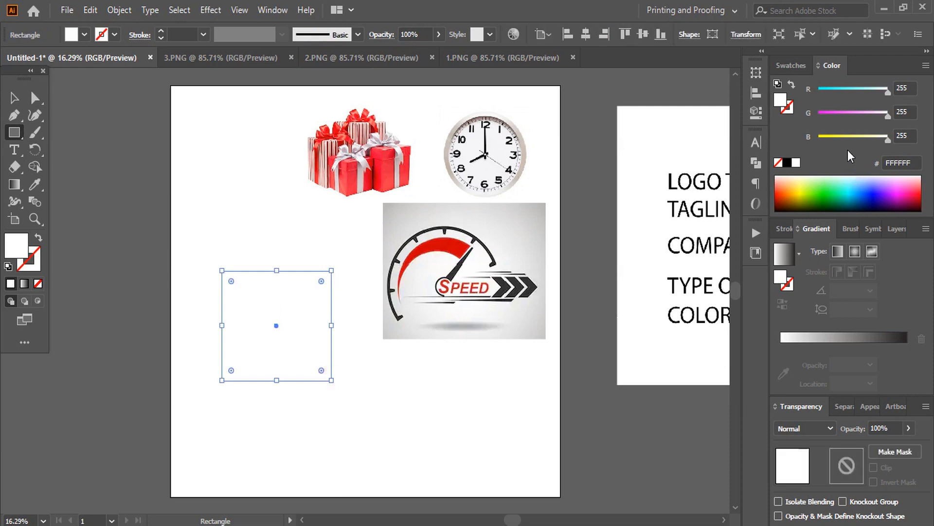
pyautogui.click(786, 163)
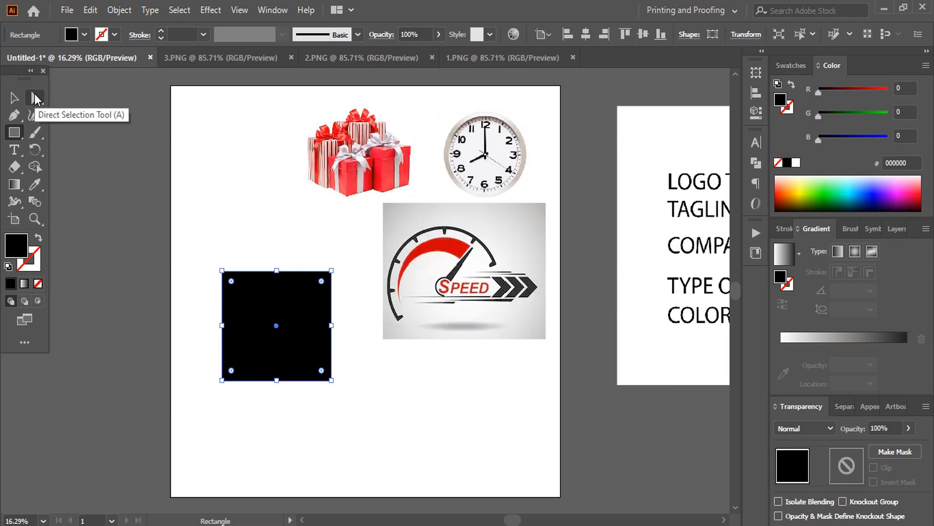
# Step: Nudge the black square's lower-left anchor point inward to slant its left side
pyautogui.click(35, 98)
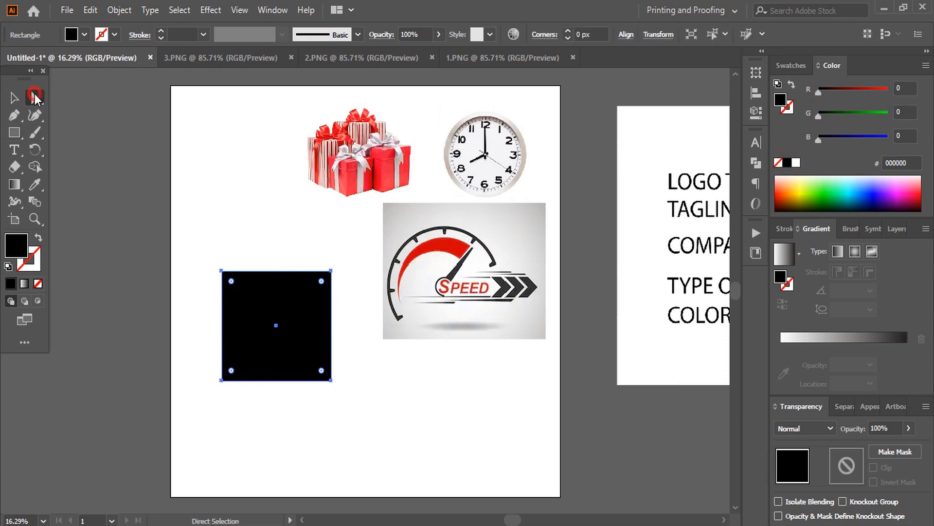
pyautogui.click(222, 381)
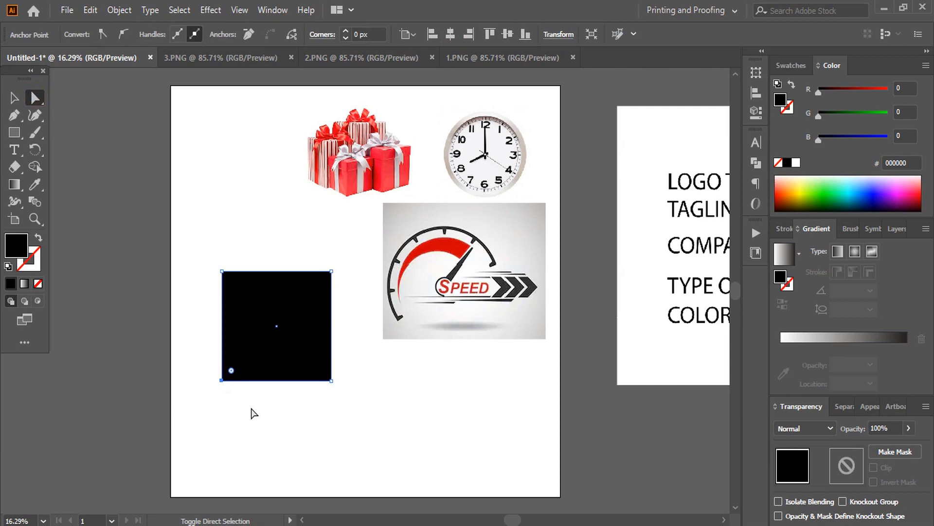
pyautogui.press('Right')
pyautogui.press('Right')
pyautogui.press('Right')
pyautogui.press('Right')
pyautogui.press('Right')
pyautogui.press('Right')
pyautogui.press('Right')
pyautogui.press('Right')
pyautogui.press('Right')
pyautogui.press('Right')
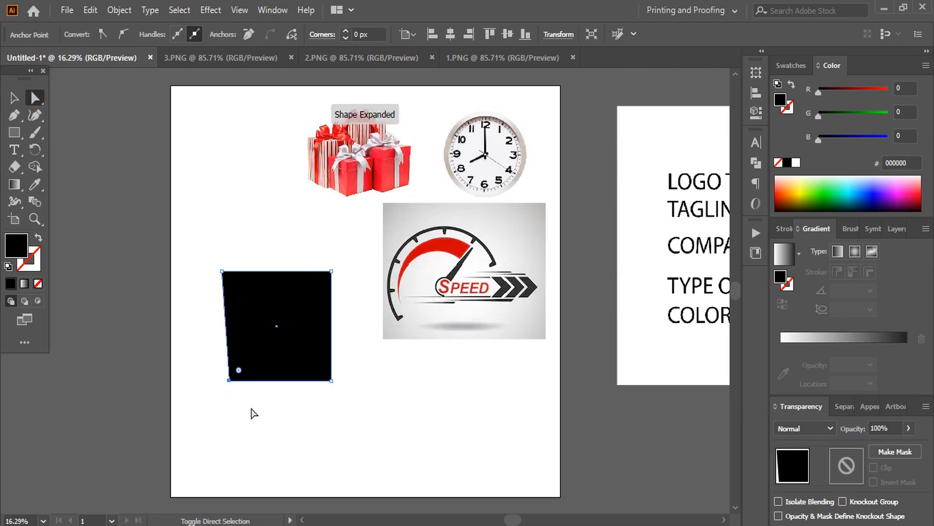
pyautogui.press('Right')
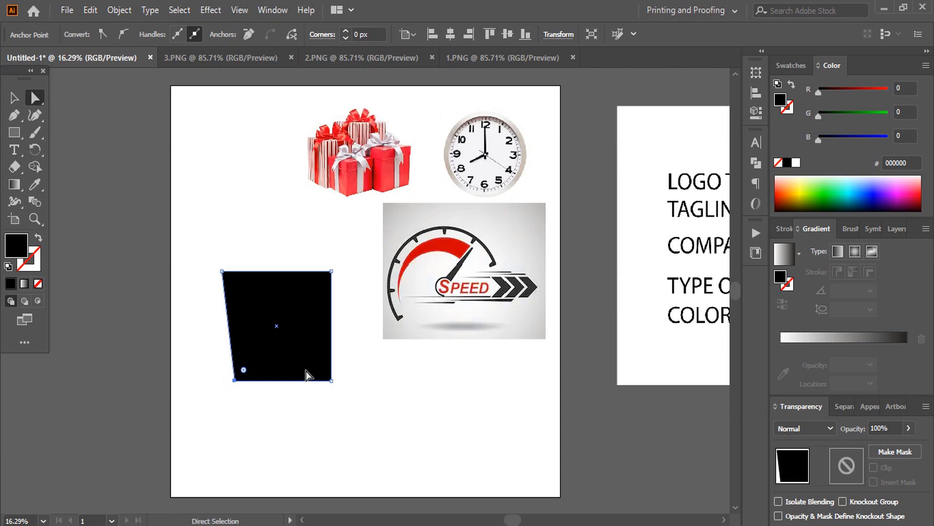
# Step: Nudge the black shape's lower-right anchor point inward to slant its right side into a tapered box
pyautogui.click(332, 380)
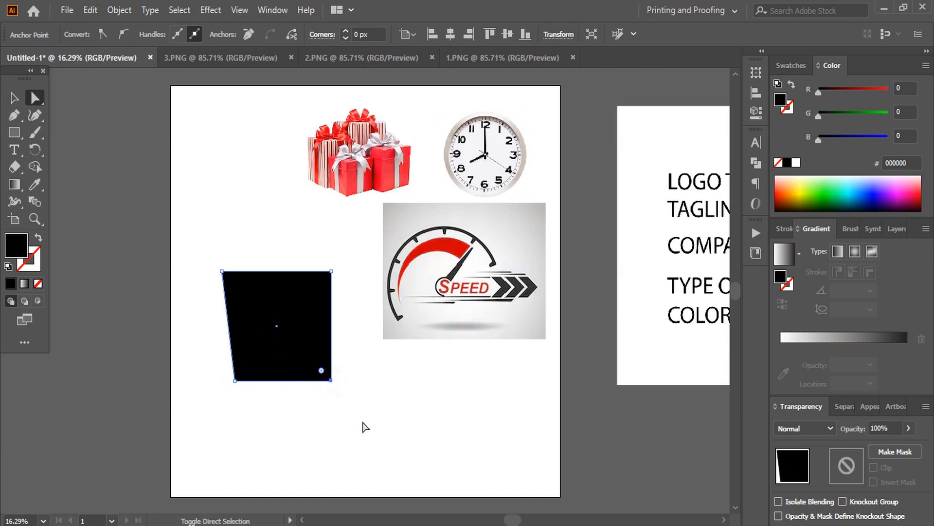
pyautogui.press('Left')
pyautogui.press('Left')
pyautogui.press('Left')
pyautogui.press('Left')
pyautogui.press('Left')
pyautogui.press('Left')
pyautogui.press('Left')
pyautogui.press('Left')
pyautogui.press('Left')
pyautogui.press('Left')
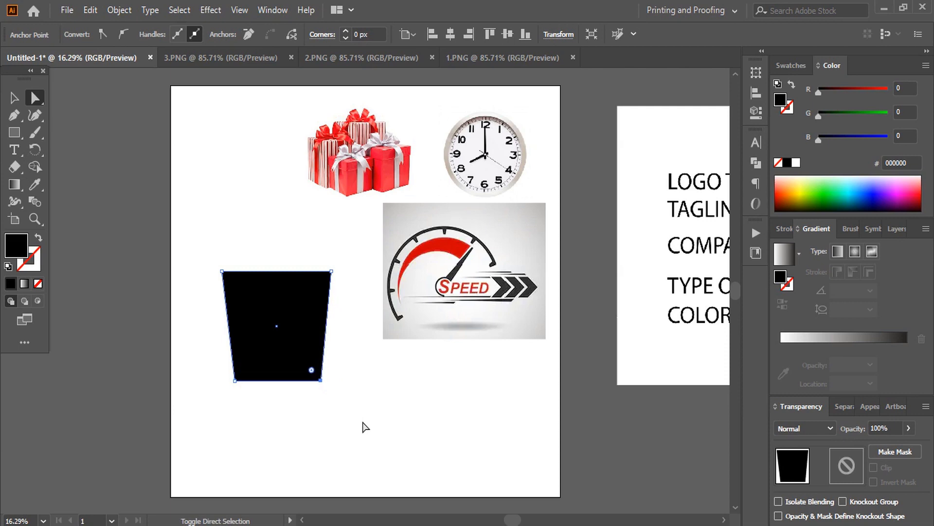
pyautogui.press('Left')
pyautogui.press('Left')
pyautogui.press('Left')
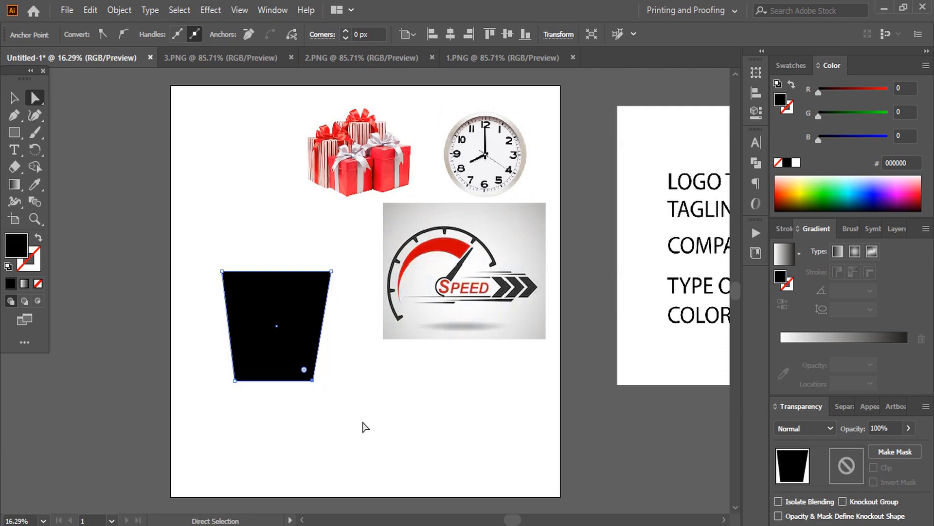
pyautogui.click(15, 98)
pyautogui.click(204, 184)
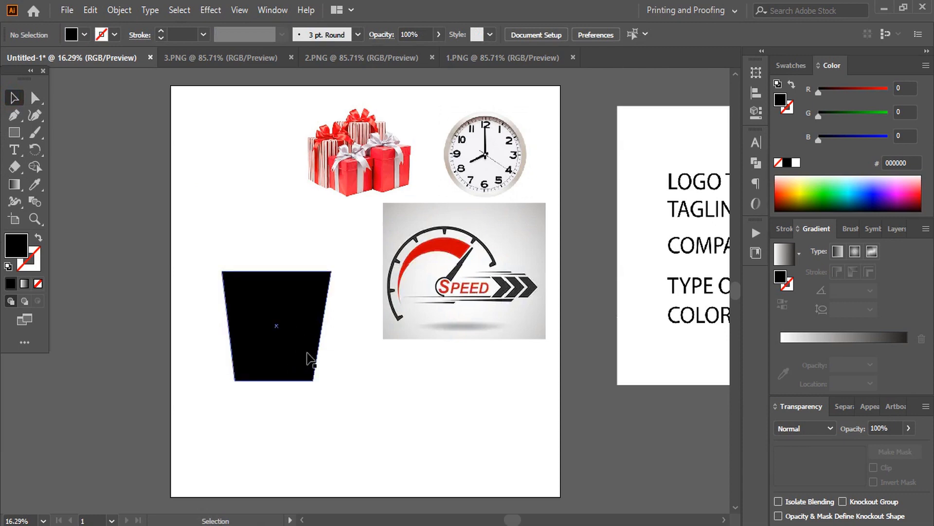
# Step: Nudge the tapered box's lower-left anchor point slightly further inward
pyautogui.click(35, 97)
pyautogui.click(235, 379)
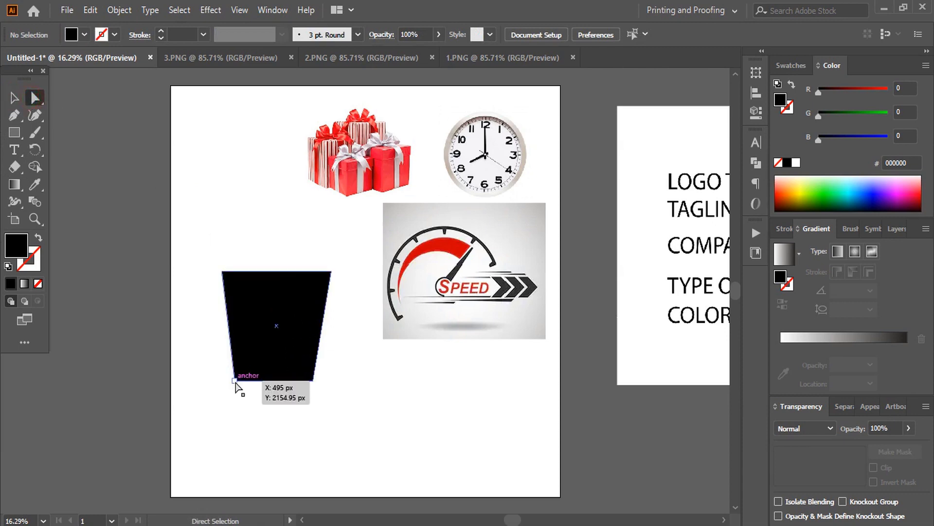
pyautogui.press('Right')
pyautogui.press('Right')
pyautogui.press('Right')
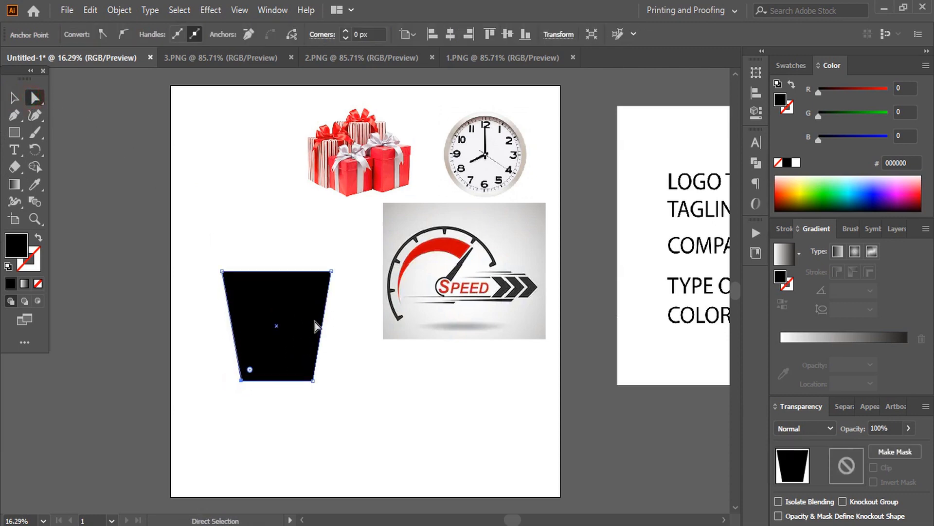
pyautogui.click(14, 97)
pyautogui.click(235, 187)
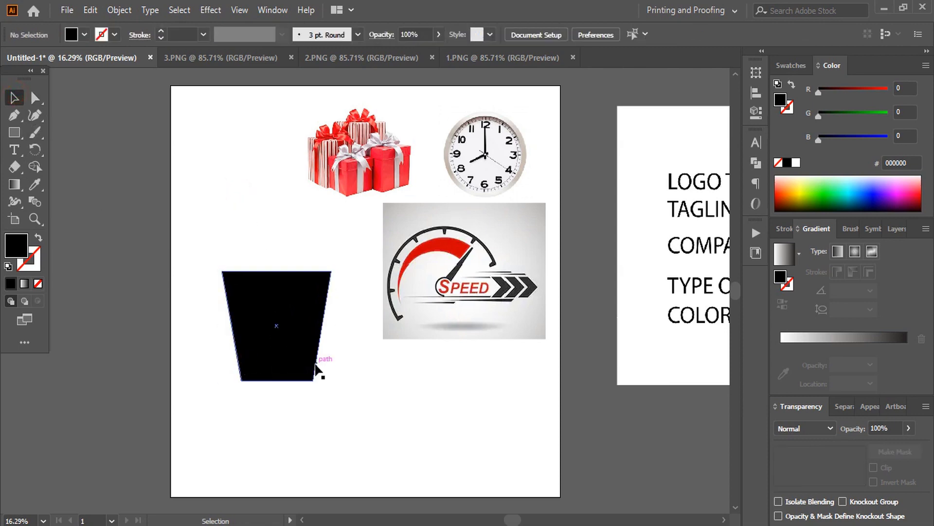
# Step: Draw a tall rectangle over the tapered box's right half and remove that half with the Shape Builder tool
pyautogui.click(14, 132)
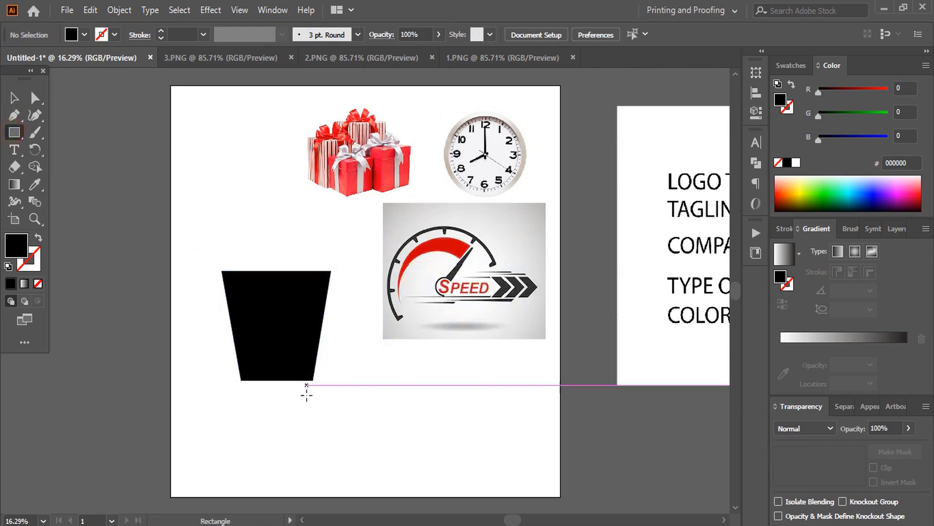
pyautogui.moveTo(332, 401)
pyautogui.mouseDown()
pyautogui.moveTo(313, 382)
pyautogui.moveTo(272, 216)
pyautogui.mouseUp()
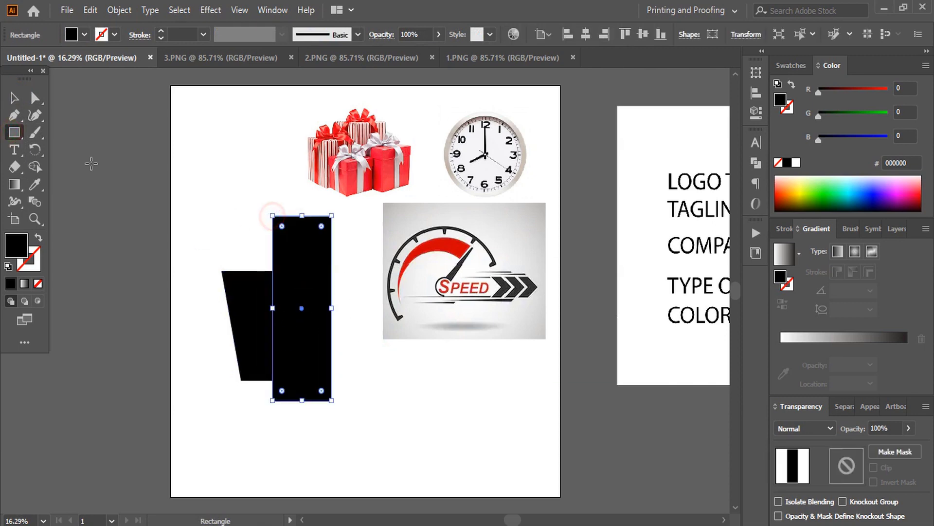
pyautogui.click(14, 98)
pyautogui.click(212, 195)
pyautogui.moveTo(210, 252); pyautogui.dragTo(301, 339)
pyautogui.click(34, 166)
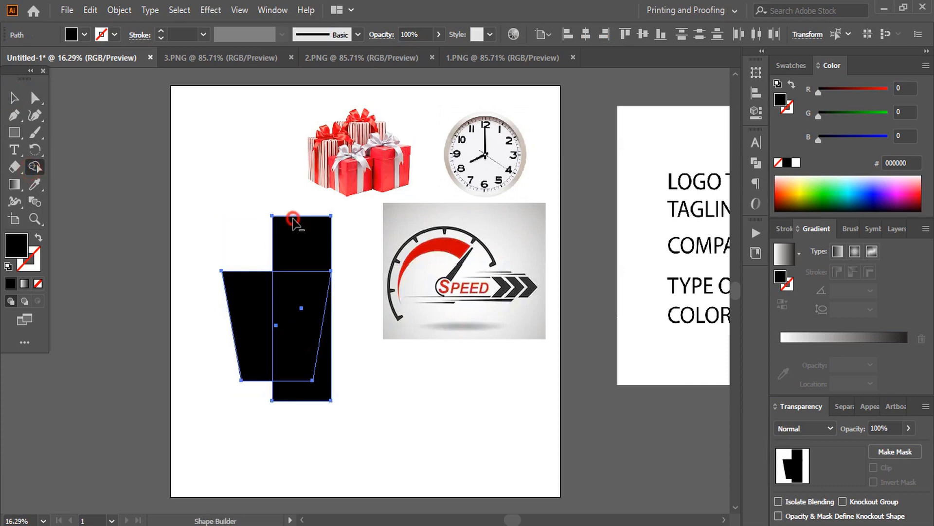
pyautogui.moveTo(293, 222); pyautogui.dragTo(297, 404)
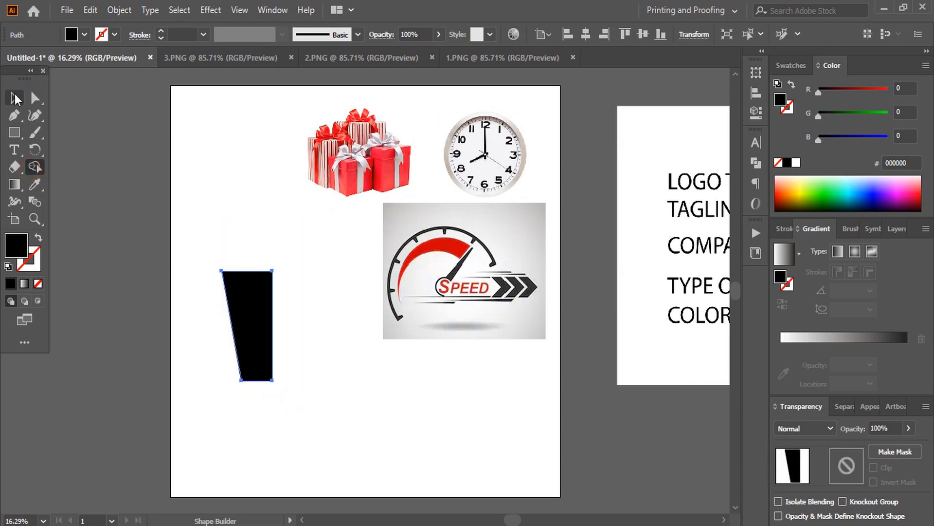
pyautogui.click(15, 99)
pyautogui.click(217, 160)
# Step: Reflect a copy of the remaining half across the vertical axis at its upper-right anchor point
pyautogui.click(266, 305)
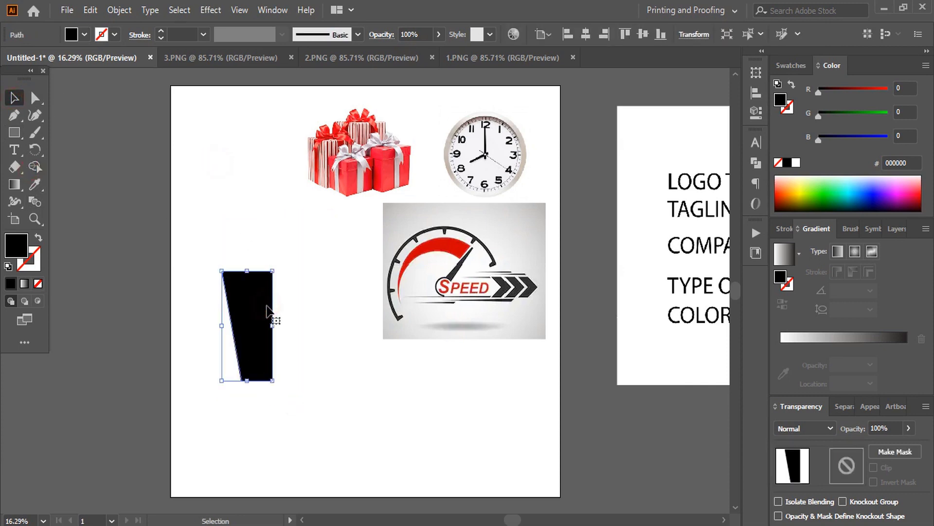
pyautogui.click(35, 150)
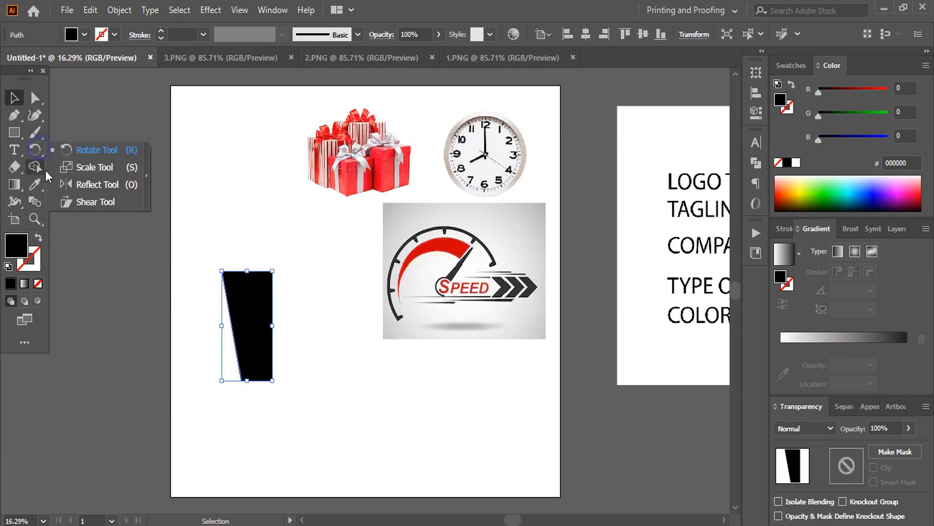
pyautogui.click(84, 188)
pyautogui.click(273, 278)
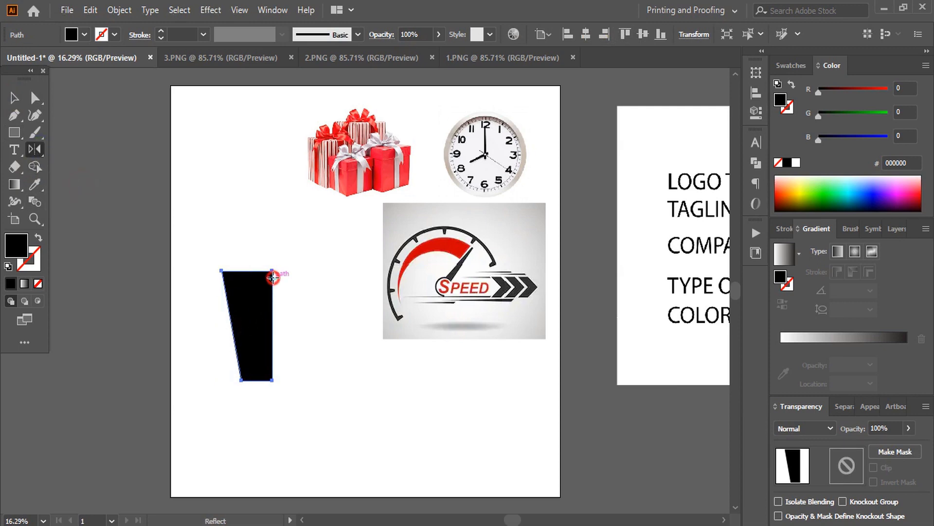
pyautogui.keyDown('alt'); pyautogui.click(273, 271); pyautogui.keyUp('alt')
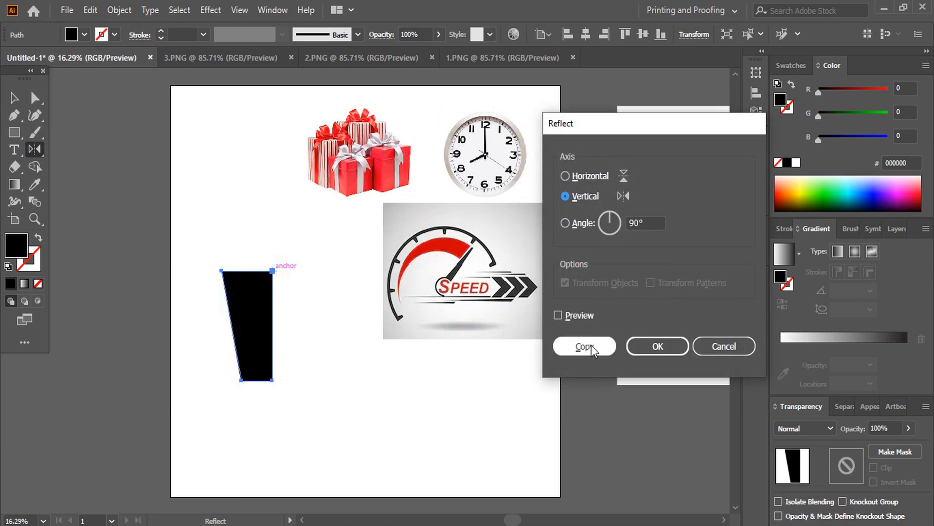
pyautogui.click(586, 346)
pyautogui.press('v')
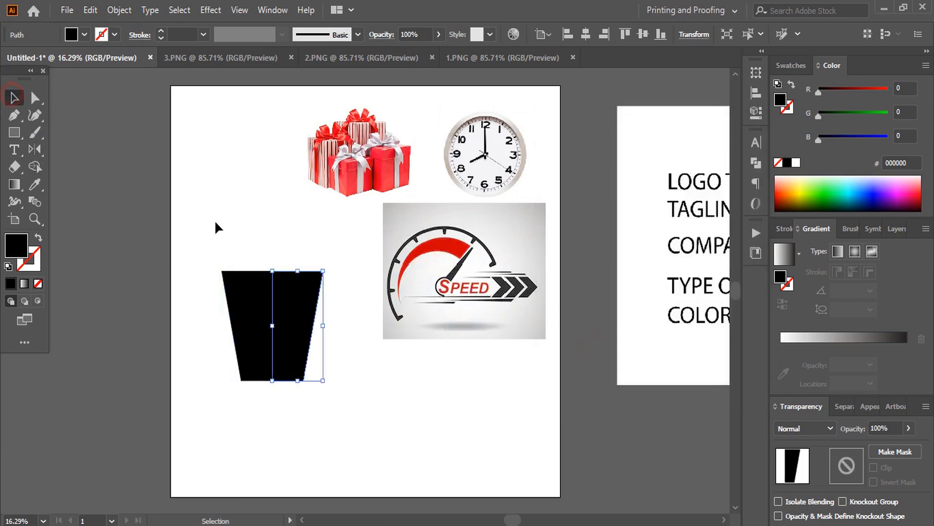
# Step: Unite the two halves into a single box shape and reduce its height by lowering the top edge
pyautogui.moveTo(214, 234); pyautogui.dragTo(311, 343)
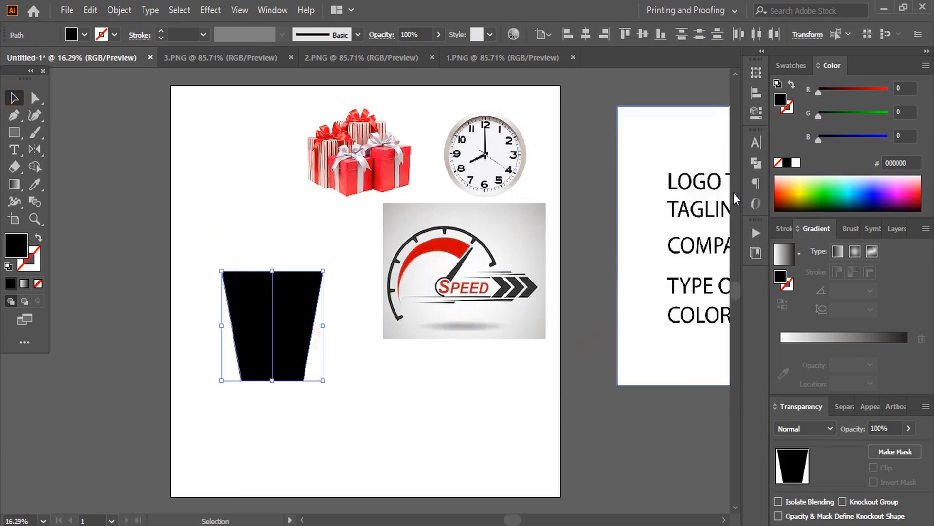
pyautogui.click(756, 163)
pyautogui.click(594, 174)
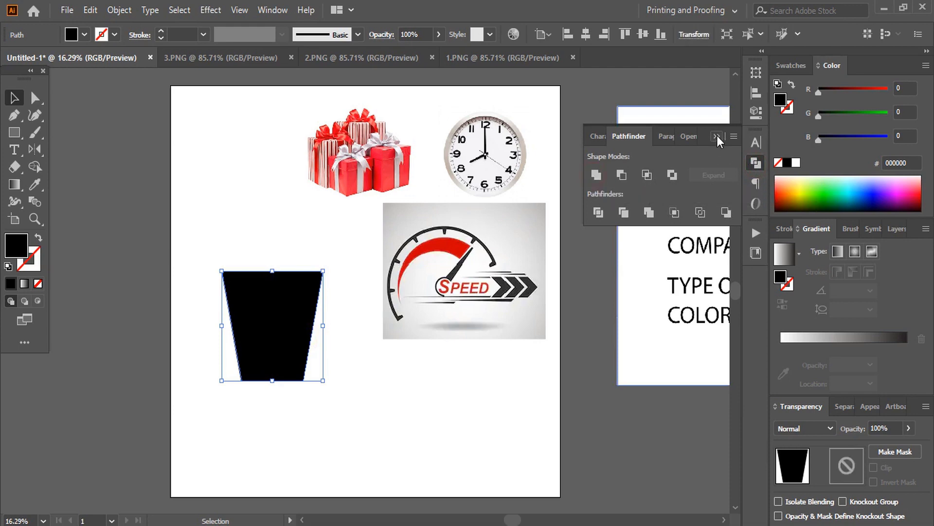
pyautogui.moveTo(273, 272); pyautogui.dragTo(274, 292)
pyautogui.click(252, 215)
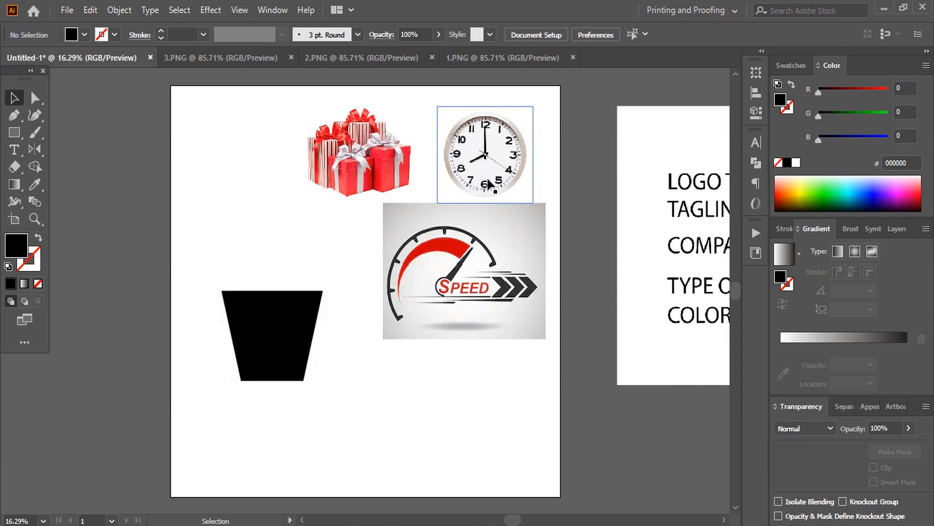
# Step: Draw a circle over the black box's lower-right corner and fill it with yellow (ECF500)
pyautogui.press('l')
pyautogui.scroll(-1, 341, 361)
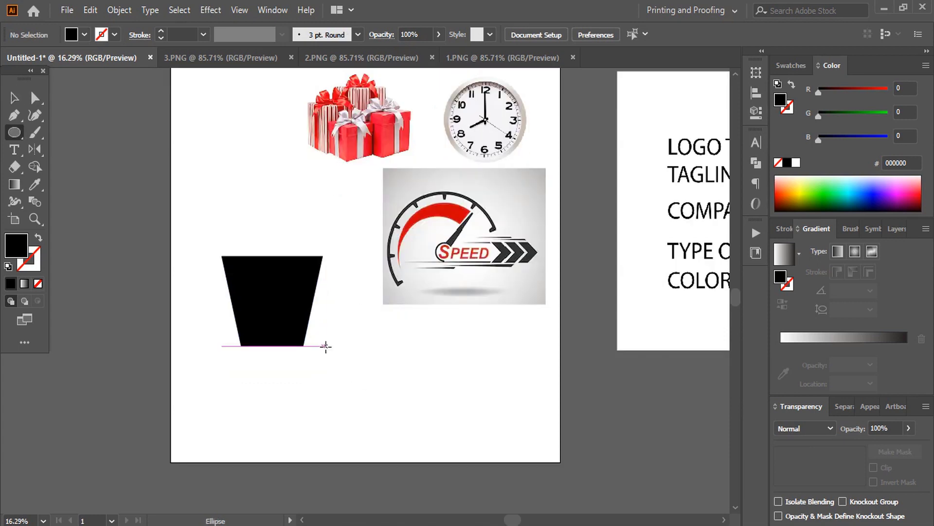
pyautogui.moveTo(323, 345); pyautogui.dragTo(366, 390)
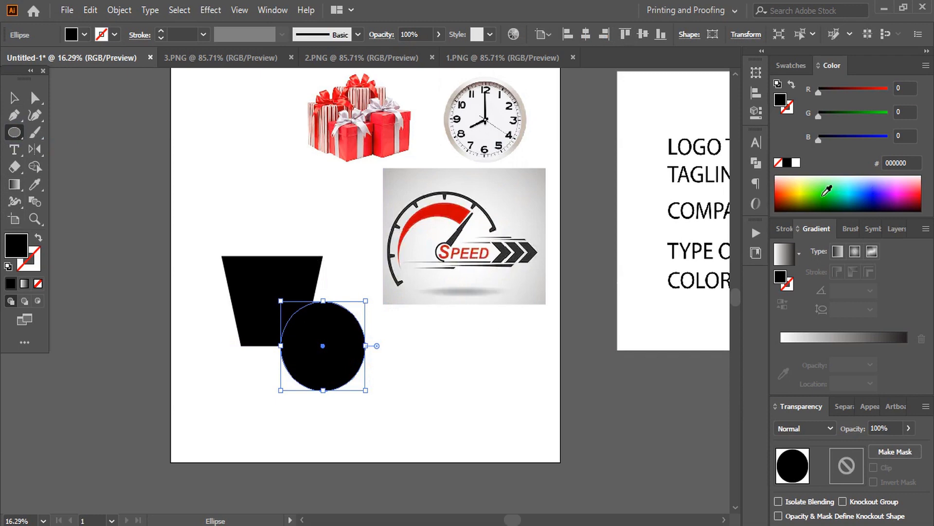
pyautogui.click(803, 188)
pyautogui.click(14, 97)
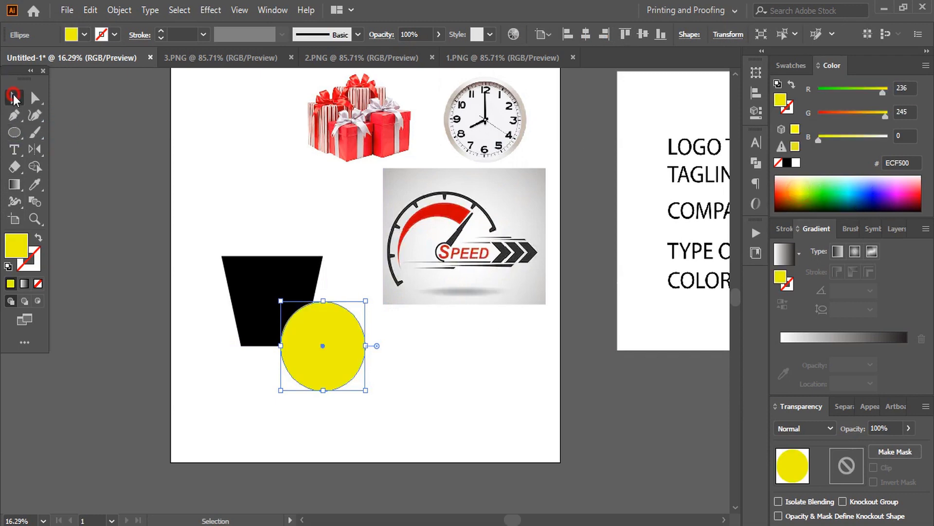
pyautogui.click(219, 176)
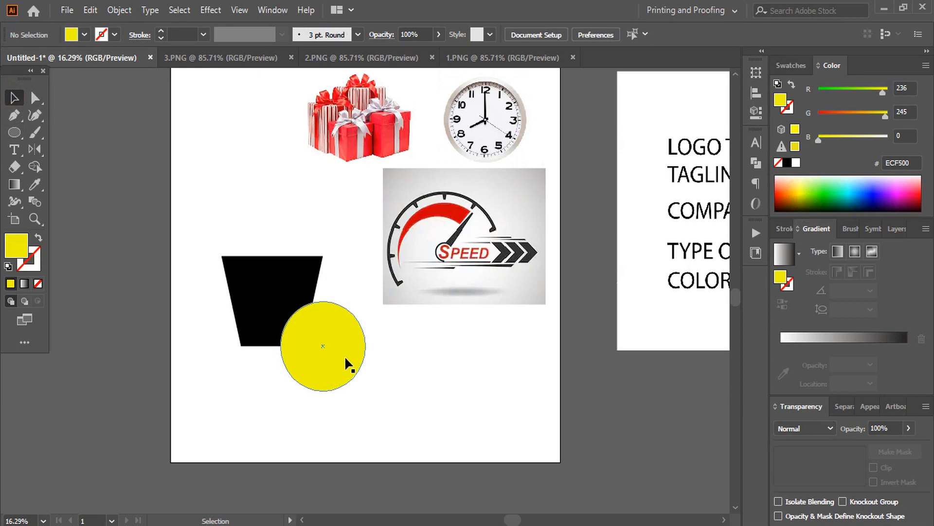
# Step: Shift the yellow circle up and inward over the box's lower-right corner and scale it down proportionally
pyautogui.moveTo(345, 355); pyautogui.dragTo(325, 336)
pyautogui.moveTo(344, 370); pyautogui.dragTo(321, 337)
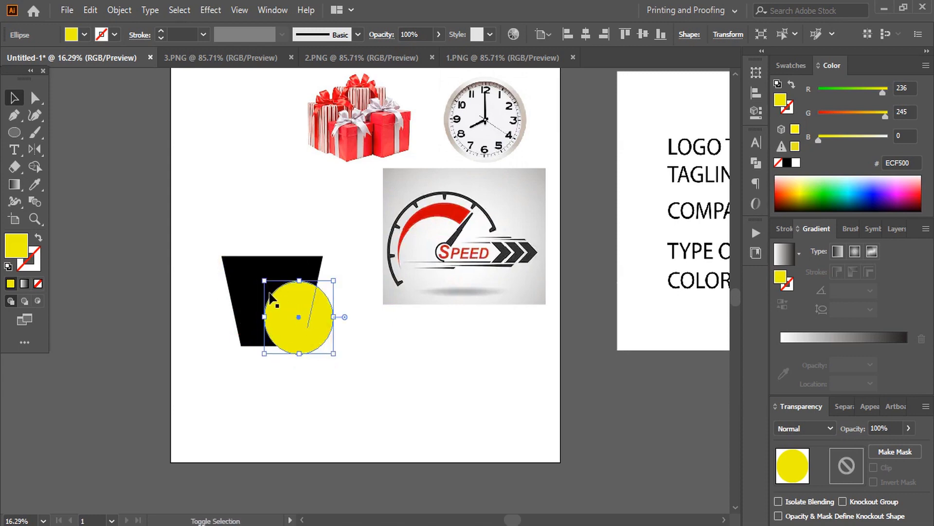
pyautogui.moveTo(264, 281); pyautogui.dragTo(269, 286)
pyautogui.click(418, 366)
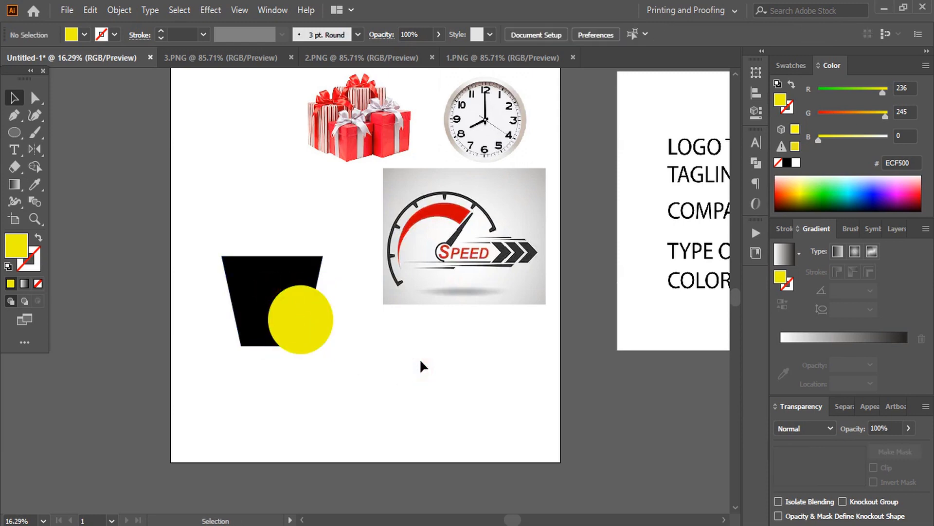
# Step: Duplicate the yellow circle in place and fill the copy with orange (F57B00)
pyautogui.hotkey('ctrl', '=')
pyautogui.hotkey('ctrl', '=')
pyautogui.hotkey('ctrl', '=')
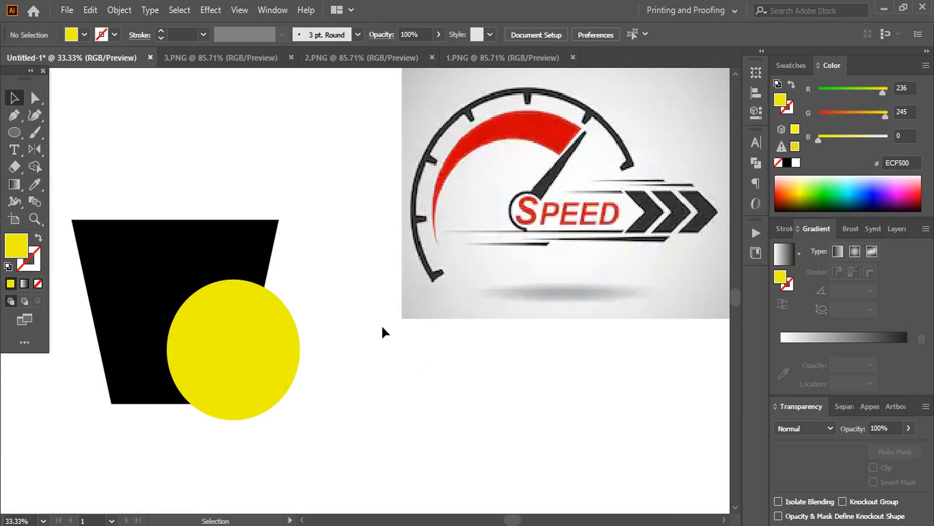
pyautogui.scroll(-2, 355, 350)
pyautogui.click(233, 267)
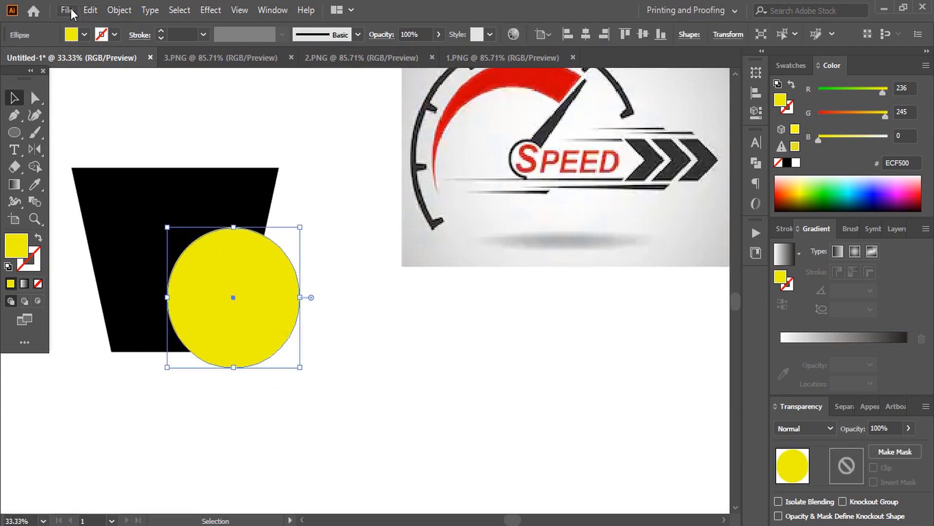
pyautogui.click(87, 11)
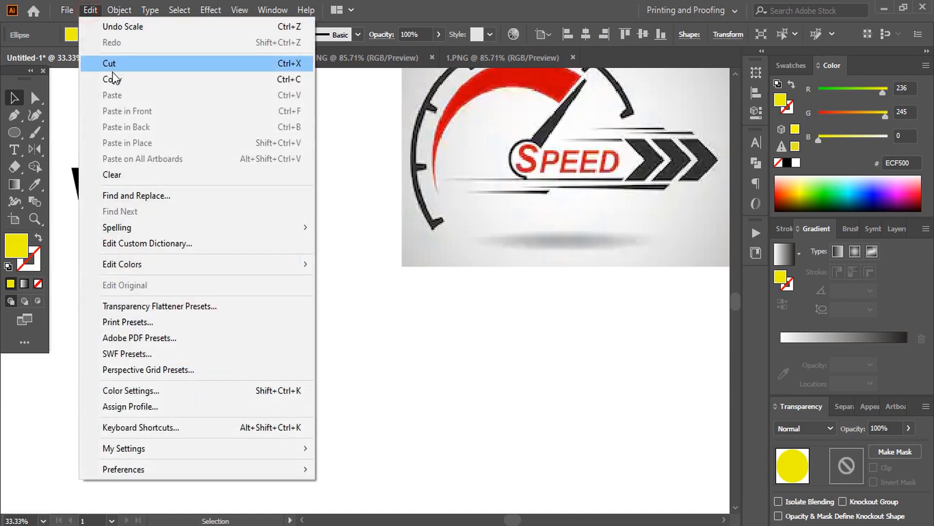
pyautogui.click(112, 79)
pyautogui.click(90, 10)
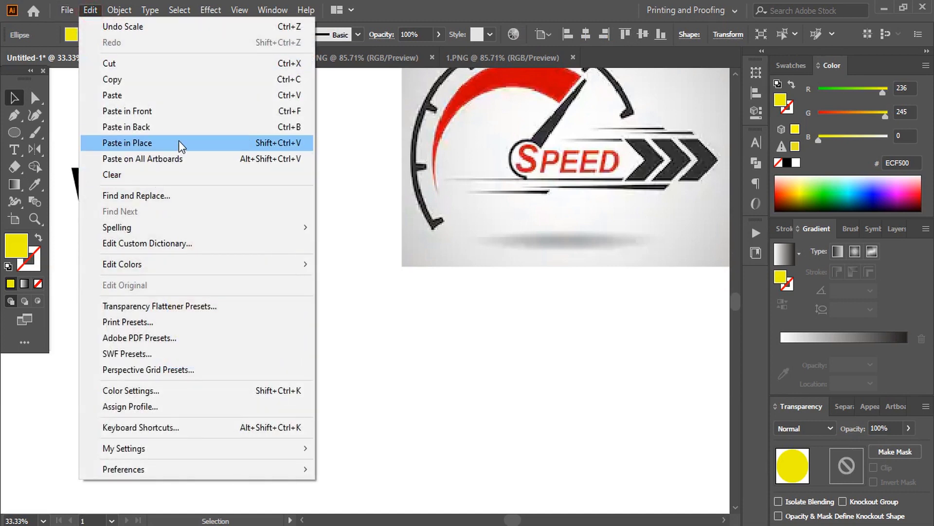
pyautogui.click(290, 142)
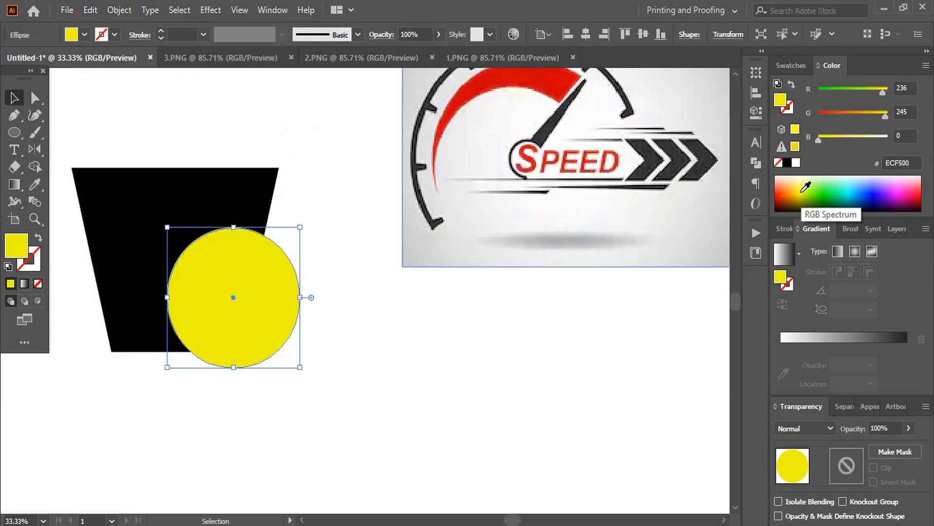
pyautogui.click(803, 187)
pyautogui.click(786, 192)
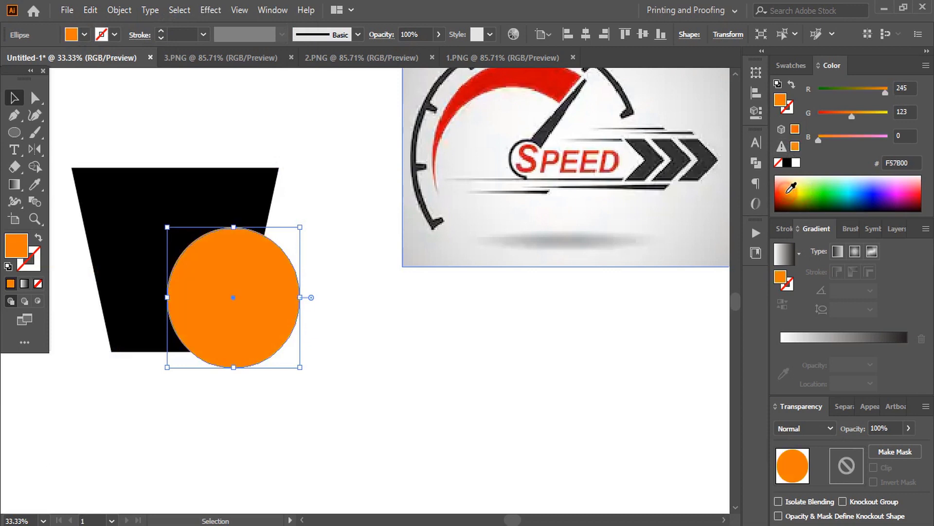
# Step: Scale the orange circle down slightly about its centre so an even yellow ring surrounds it
pyautogui.click(359, 359)
pyautogui.click(253, 293)
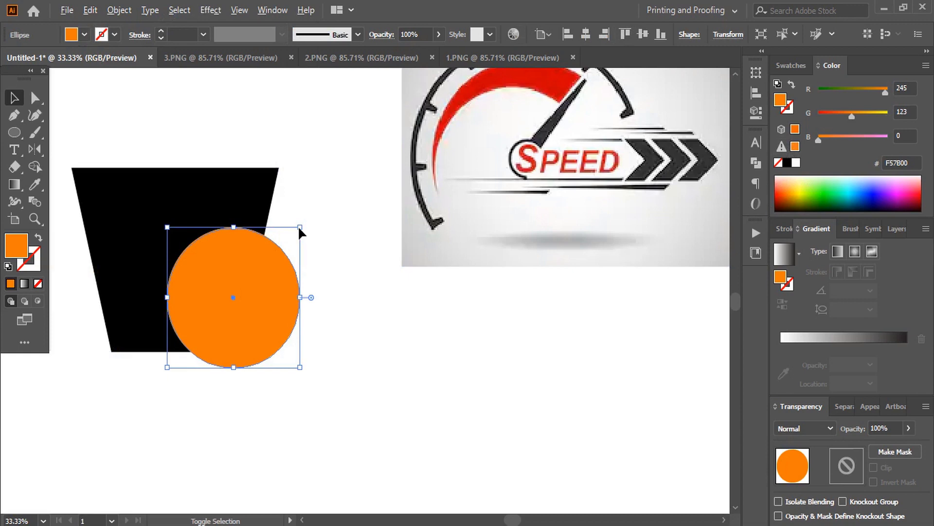
pyautogui.moveTo(299, 227); pyautogui.dragTo(293, 235)
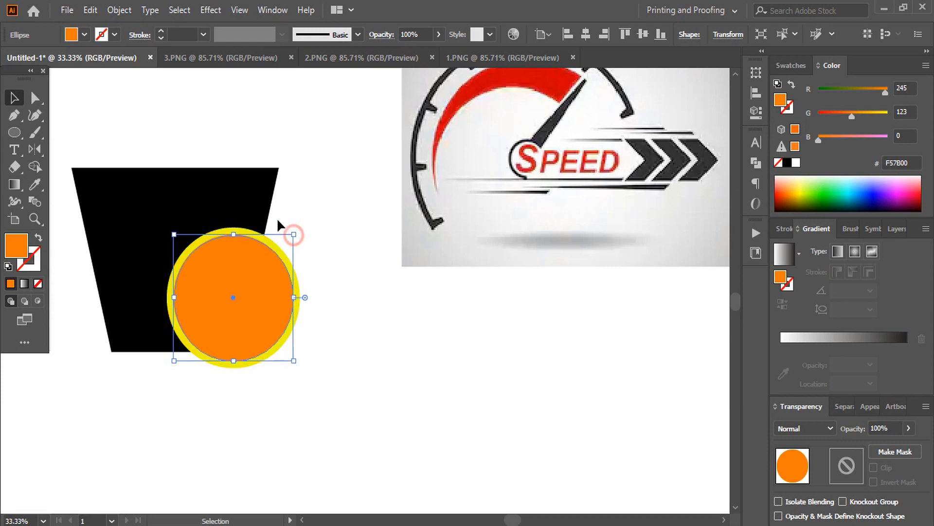
# Step: Subtract the yellow circle from the black box with Minus Front to leave a gap around the orange circle
pyautogui.click(333, 295)
pyautogui.click(295, 317)
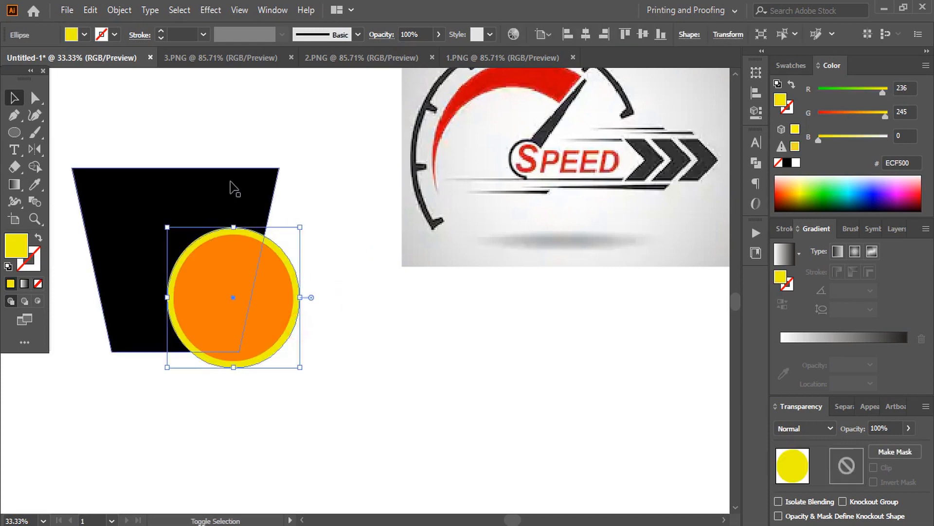
pyautogui.keyDown('shift'); pyautogui.click(233, 183); pyautogui.keyUp('shift')
pyautogui.click(756, 162)
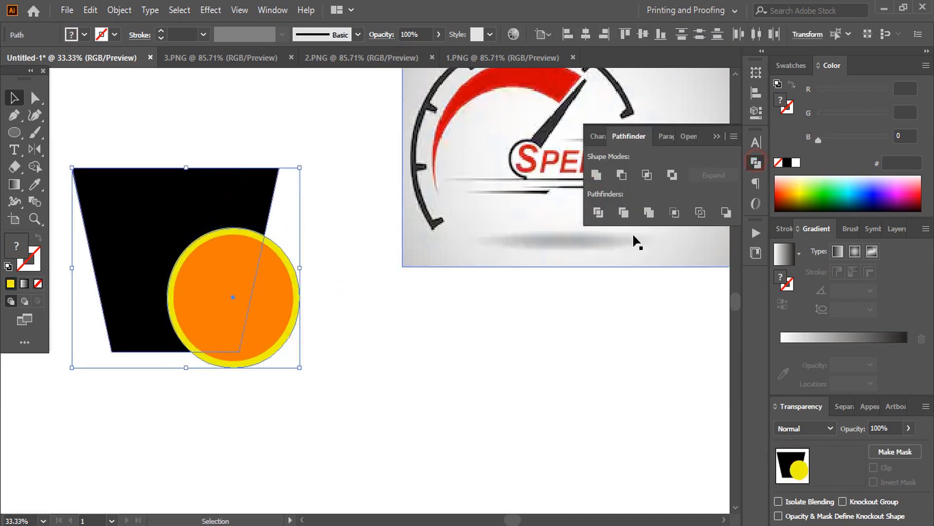
pyautogui.click(621, 174)
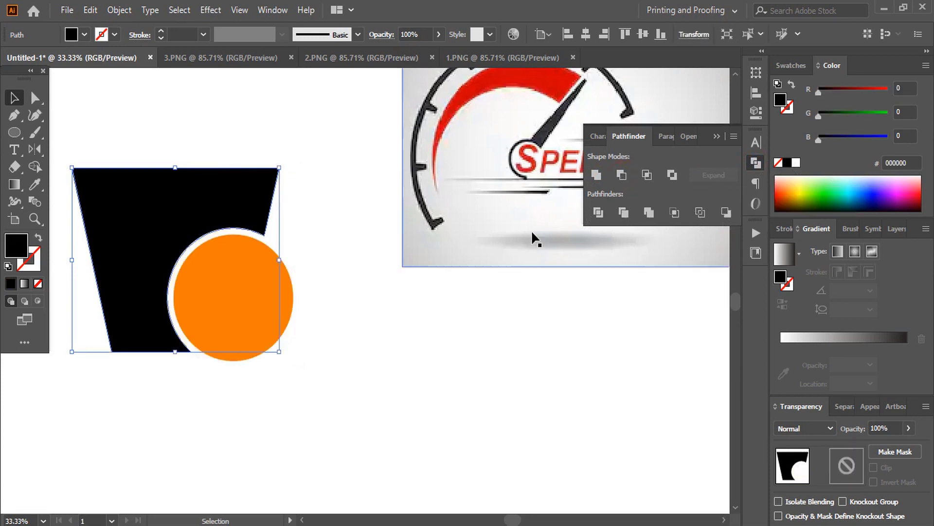
pyautogui.click(716, 136)
pyautogui.click(350, 393)
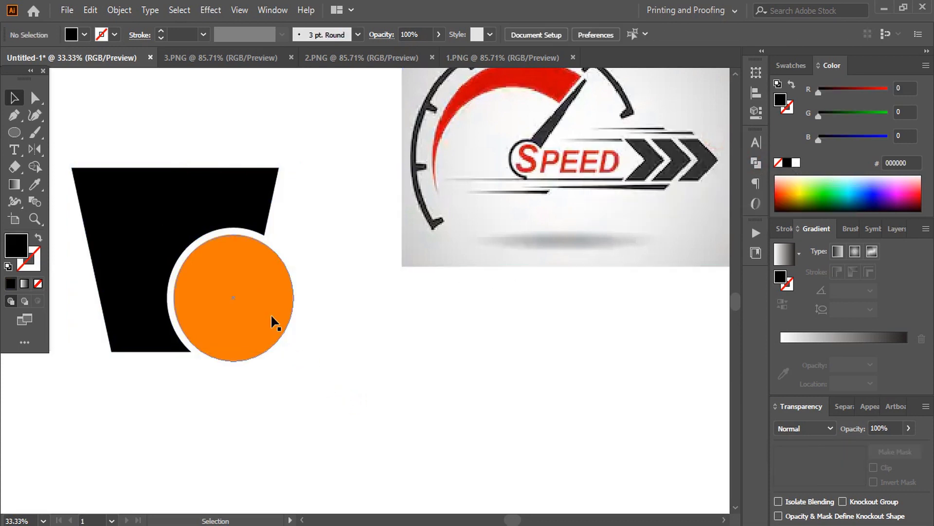
# Step: Duplicate the orange circle in place and fill the copy with green (00FFA9)
pyautogui.click(238, 296)
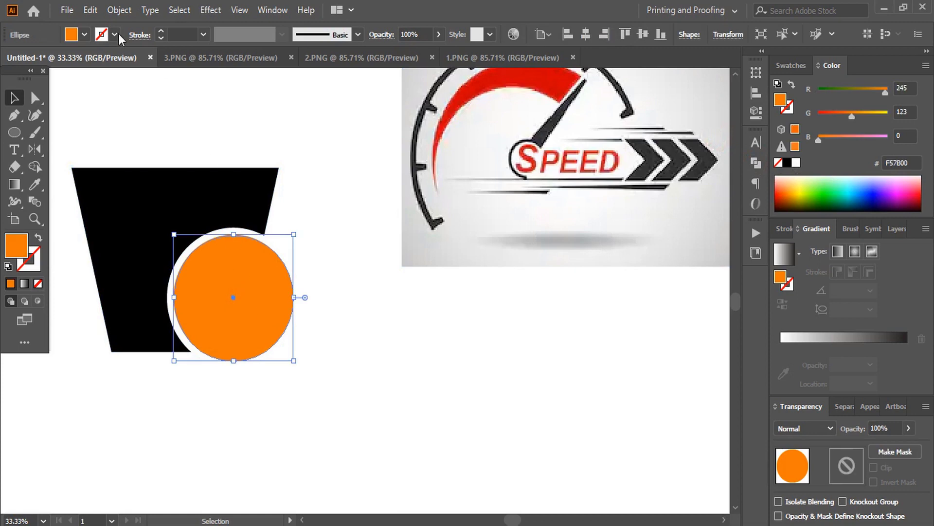
pyautogui.click(90, 10)
pyautogui.click(118, 79)
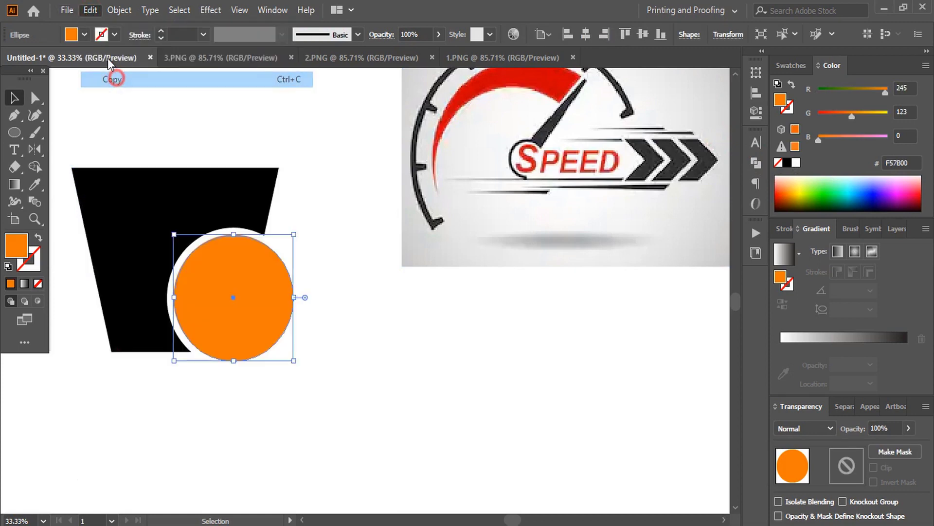
pyautogui.click(90, 10)
pyautogui.click(190, 142)
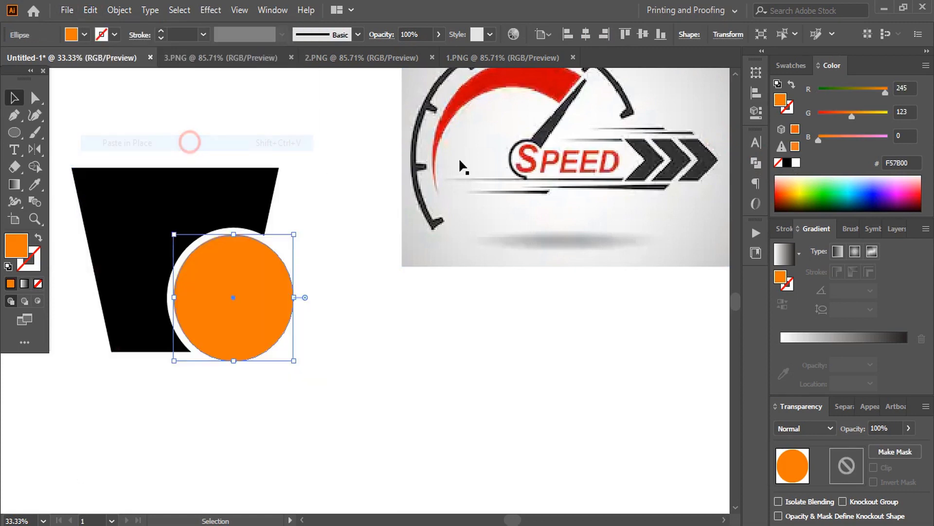
pyautogui.click(797, 164)
pyautogui.click(787, 188)
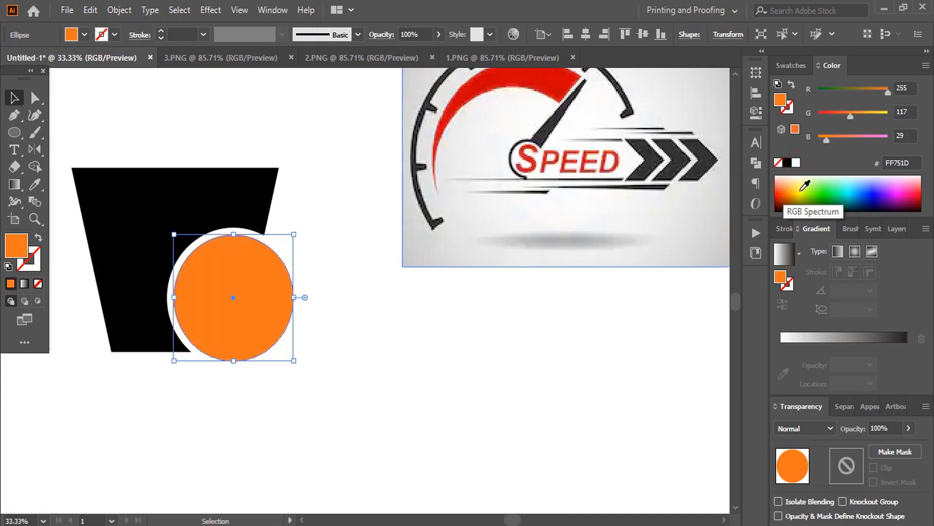
pyautogui.click(841, 188)
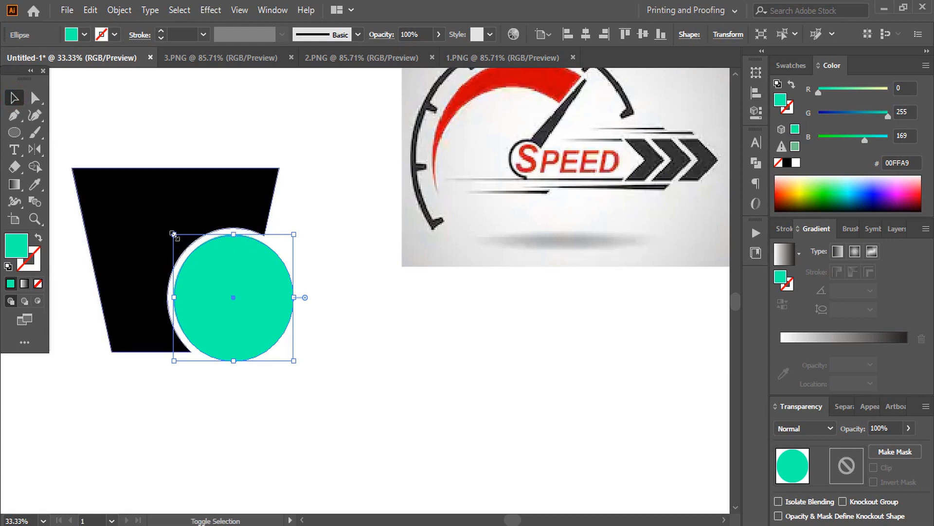
# Step: Scale the green circle down toward its lower-right corner to leave an orange crescent at the upper left
pyautogui.moveTo(173, 234); pyautogui.dragTo(187, 248)
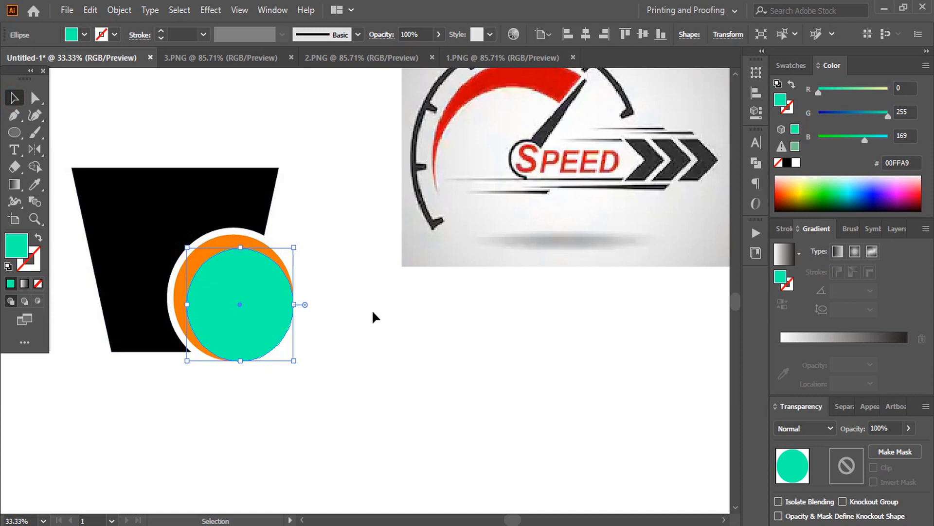
pyautogui.click(342, 368)
# Step: Draw a small circle at the centre of the green circle and fill it with black (000000)
pyautogui.hotkey('ctrl', '+')
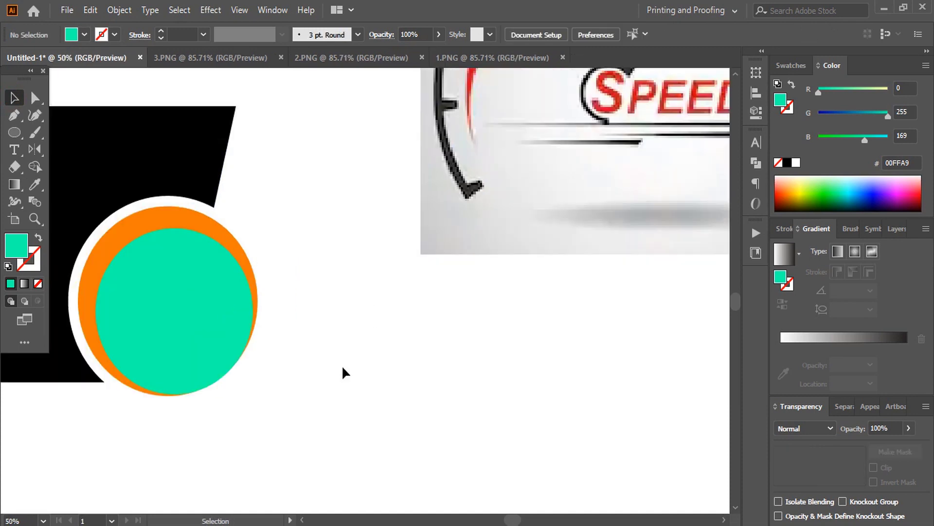
pyautogui.click(302, 519)
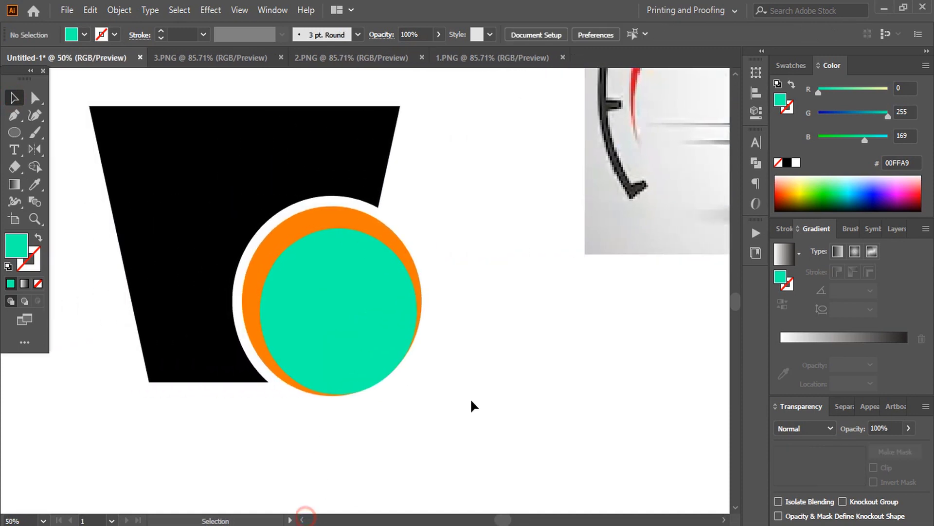
pyautogui.scroll(2, 401, 407)
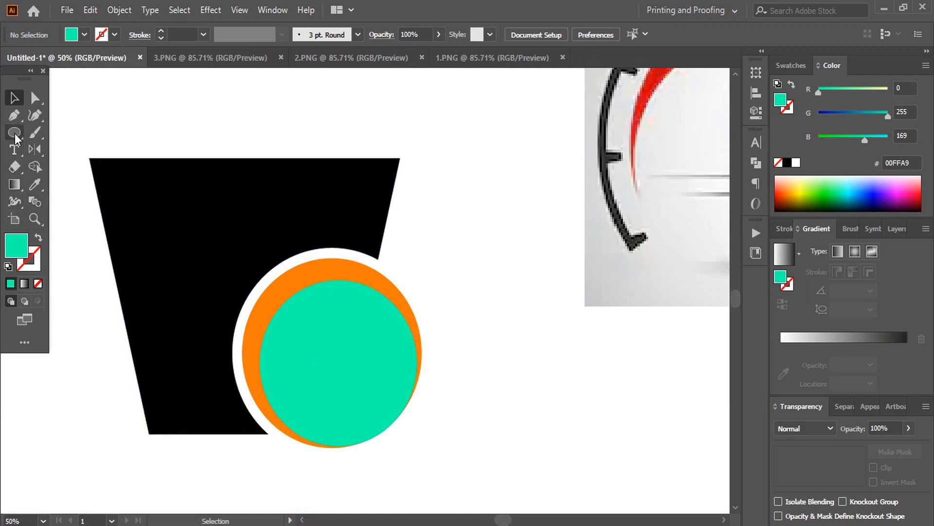
pyautogui.moveTo(14, 138); pyautogui.dragTo(61, 152)
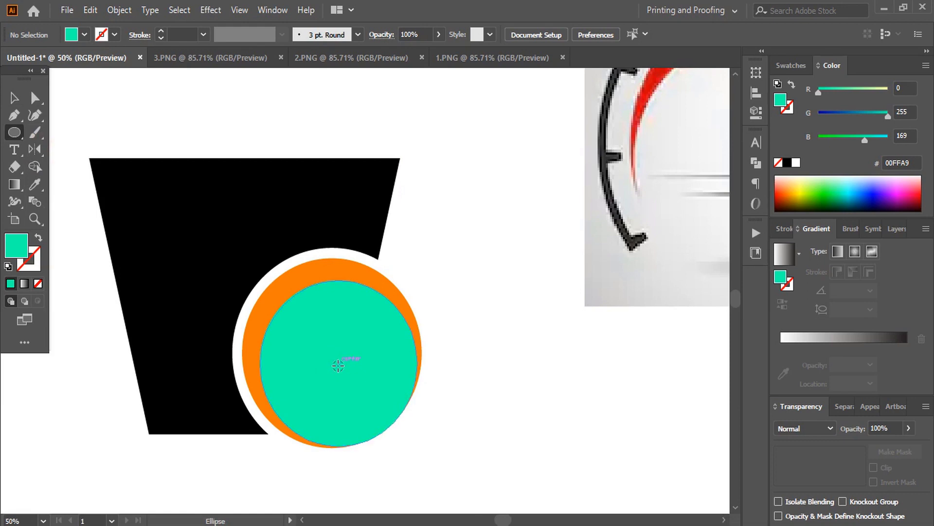
pyautogui.moveTo(338, 365); pyautogui.dragTo(343, 369)
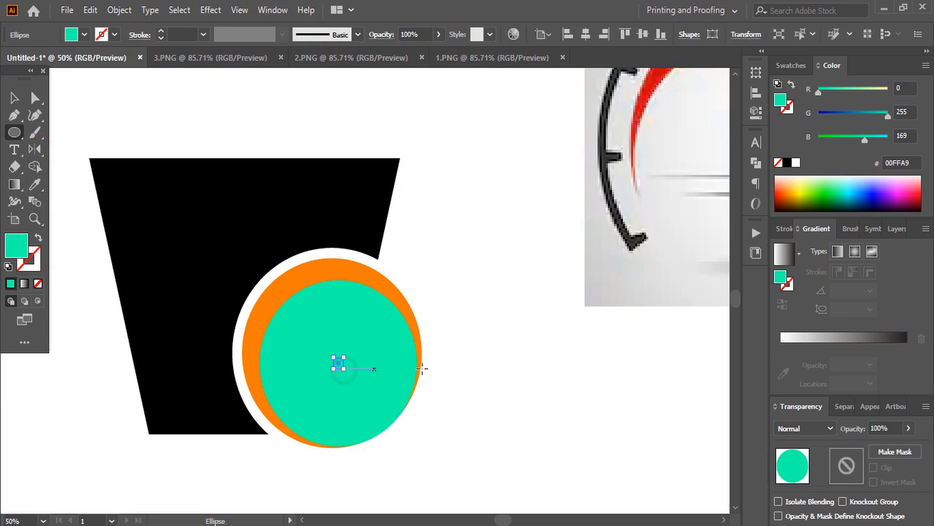
pyautogui.click(787, 162)
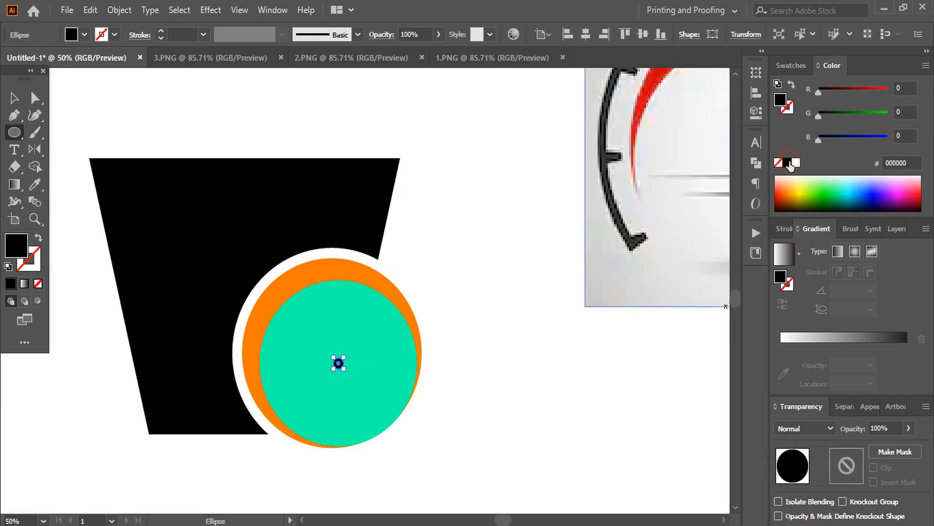
pyautogui.click(14, 98)
pyautogui.click(498, 282)
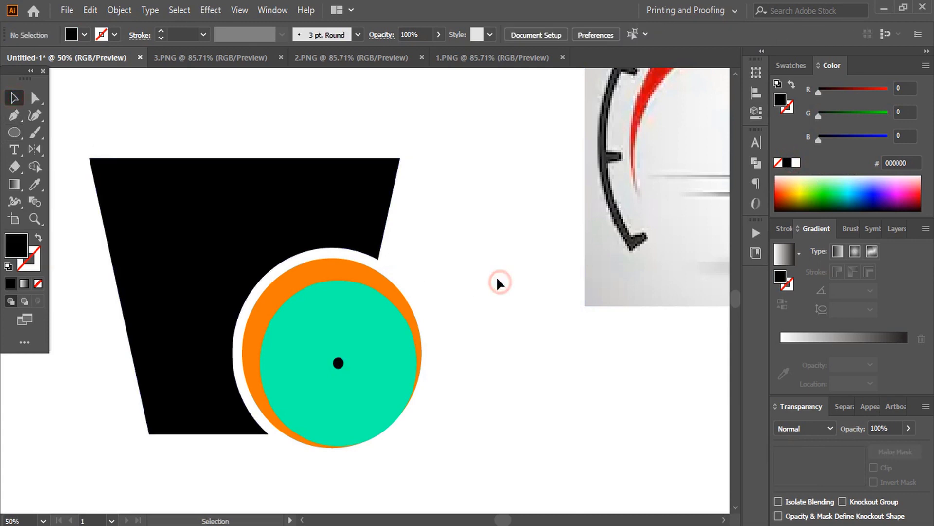
# Step: Draw a narrow vertical black rectangle just inside the green circle's upper edge as a clock mark
pyautogui.moveTo(14, 133); pyautogui.dragTo(60, 134)
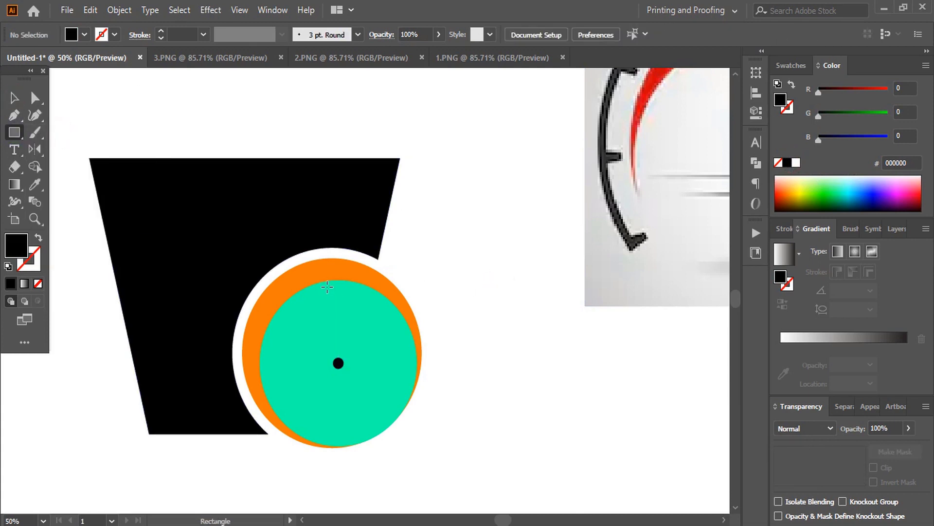
pyautogui.moveTo(328, 288); pyautogui.dragTo(332, 306)
pyautogui.click(14, 98)
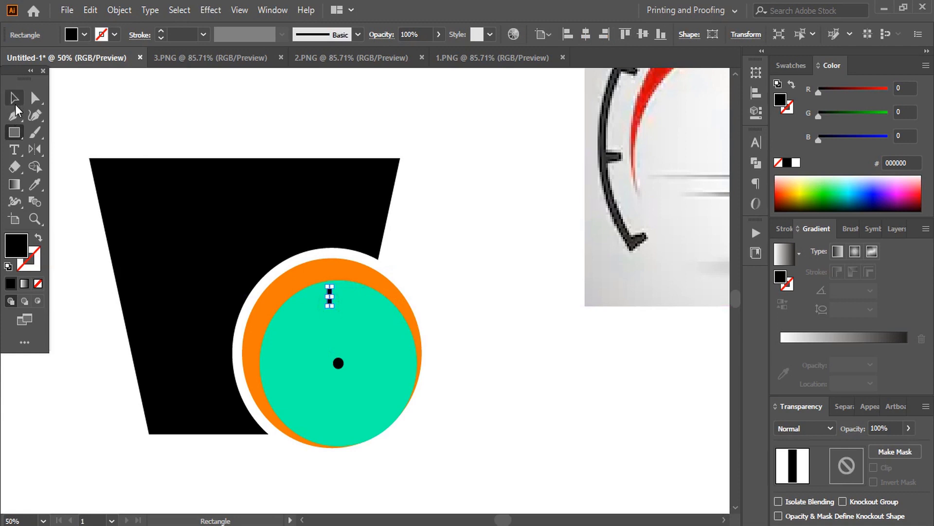
pyautogui.click(472, 264)
# Step: Duplicate the narrow black bar horizontally, placing the copy about 10.6 px to the right of the original
pyautogui.scroll(6, 340, 307)
pyautogui.moveTo(250, 216); pyautogui.dragTo(285, 219)
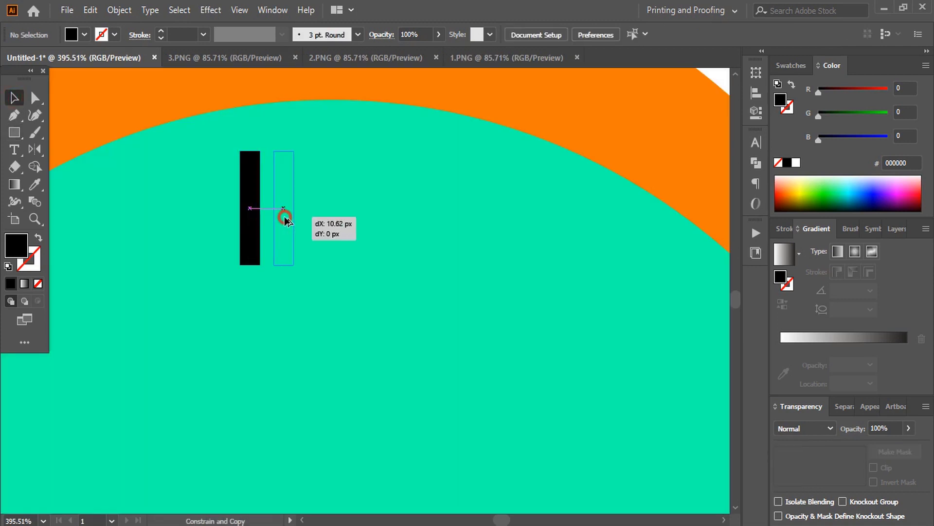
pyautogui.moveTo(286, 219); pyautogui.dragTo(285, 219)
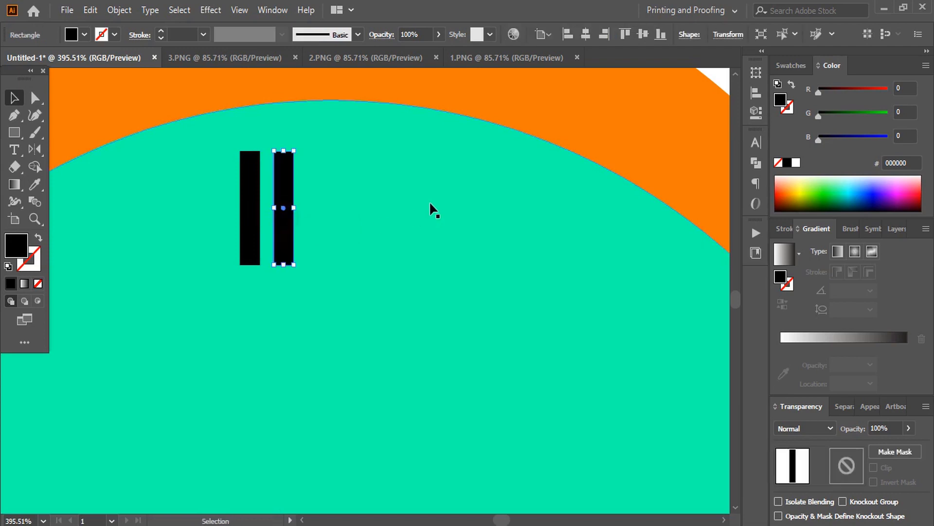
pyautogui.scroll(-6, 431, 204)
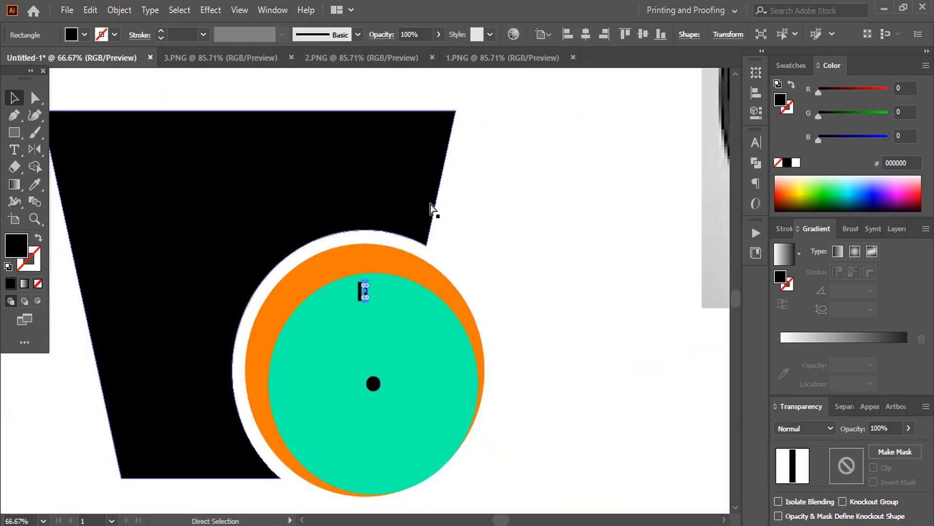
pyautogui.click(591, 305)
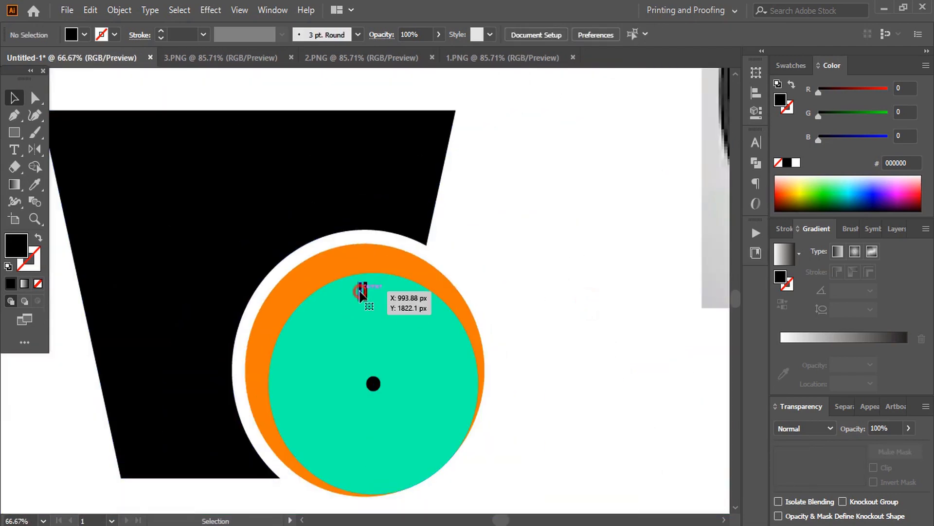
# Step: Group the two parallel black bars near the top of the green circle
pyautogui.click(361, 292)
pyautogui.click(555, 263)
pyautogui.hotkey('ctrl', '=')
pyautogui.hotkey('ctrl', '=')
pyautogui.hotkey('ctrl', '=')
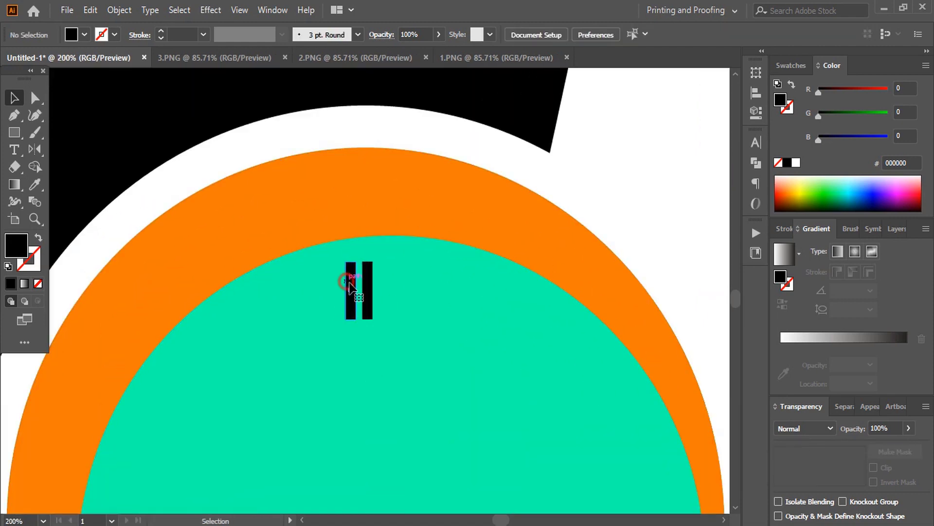
pyautogui.click(349, 282)
pyautogui.keyDown('shift'); pyautogui.click(371, 304); pyautogui.keyUp('shift')
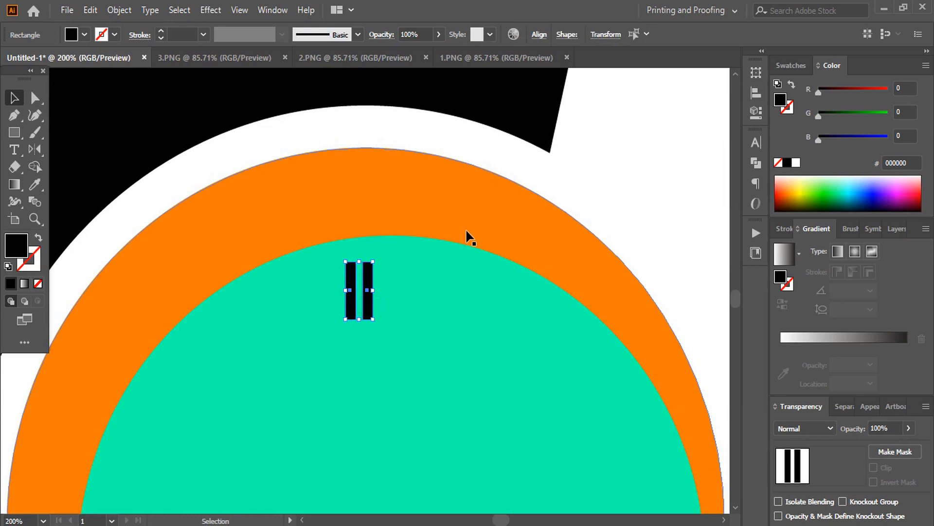
pyautogui.press('a')
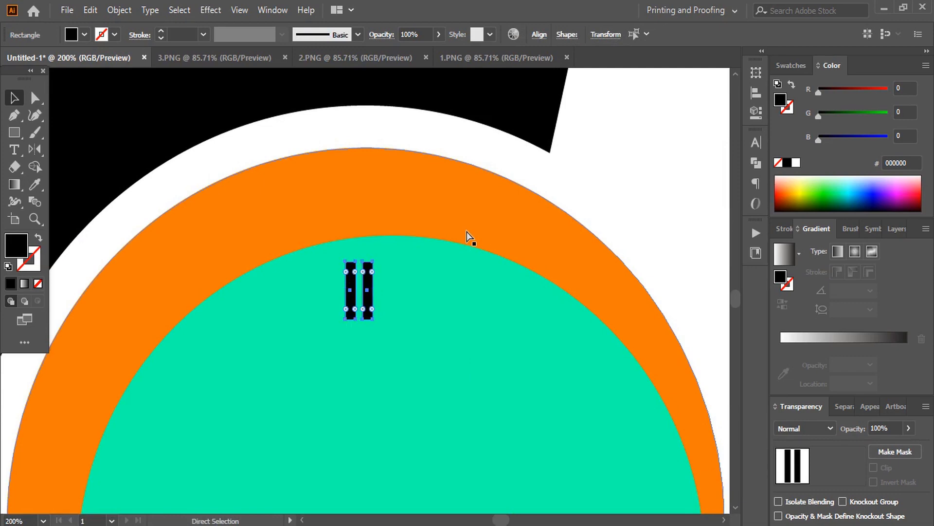
pyautogui.hotkey('ctrl', 'g')
pyautogui.press('v')
pyautogui.hotkey('ctrl', '-')
pyautogui.hotkey('ctrl', '-')
pyautogui.hotkey('ctrl', '-')
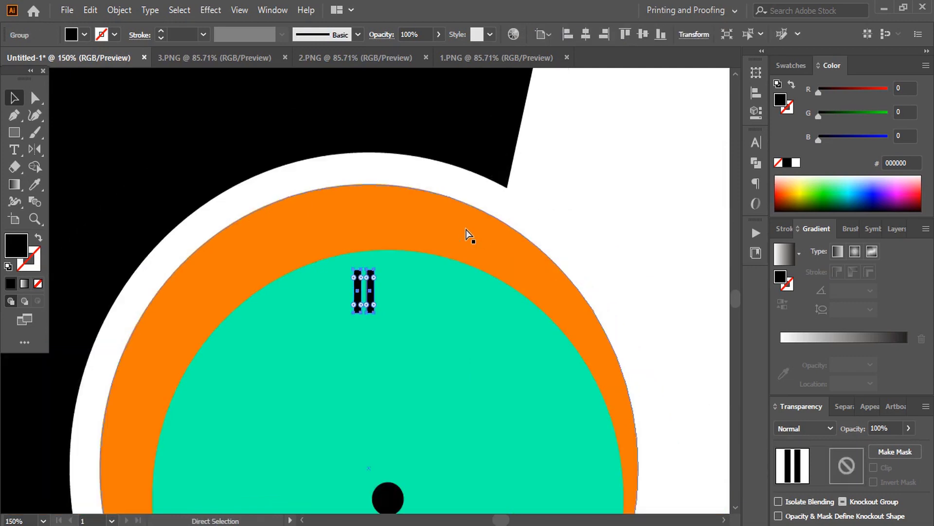
# Step: Move the grouped double-bar mark about 20 px right and 5 px down so it sits directly above the black centre dot
pyautogui.click(464, 274)
pyautogui.moveTo(372, 290); pyautogui.dragTo(379, 291)
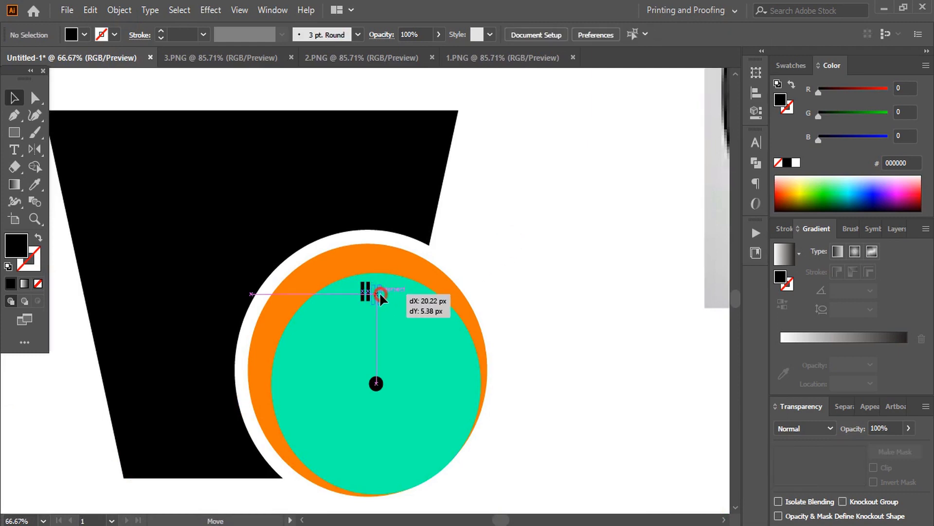
pyautogui.moveTo(380, 292); pyautogui.dragTo(380, 292)
pyautogui.click(516, 266)
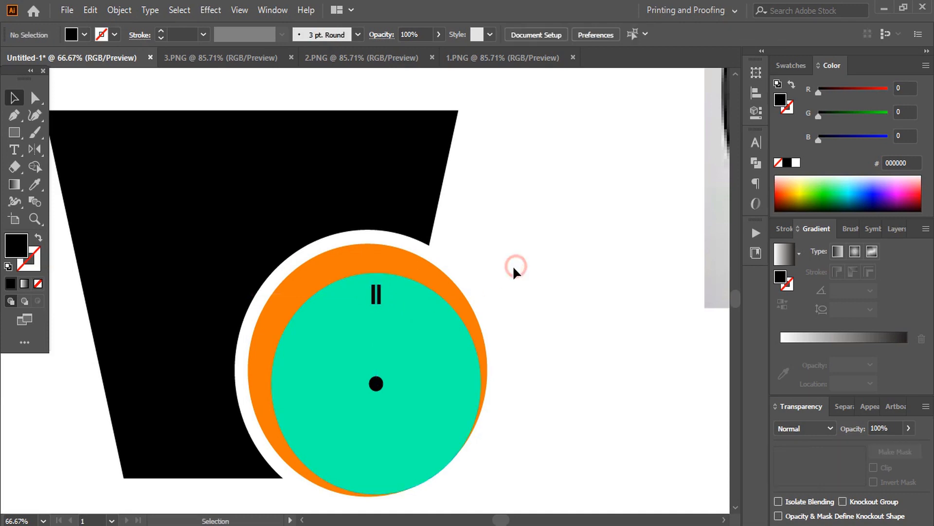
# Step: Create a copy of the double-bar mark rotated 90° about the centre of the black dot
pyautogui.click(378, 291)
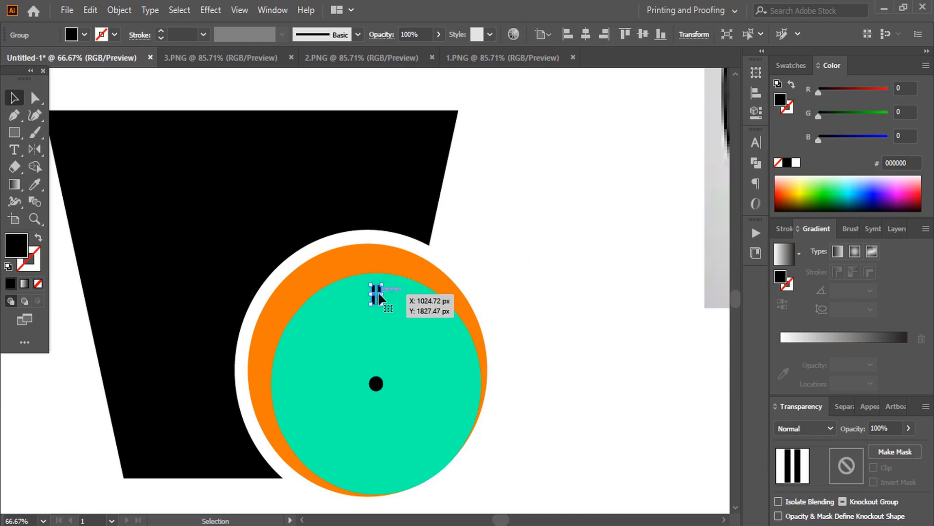
pyautogui.press('r')
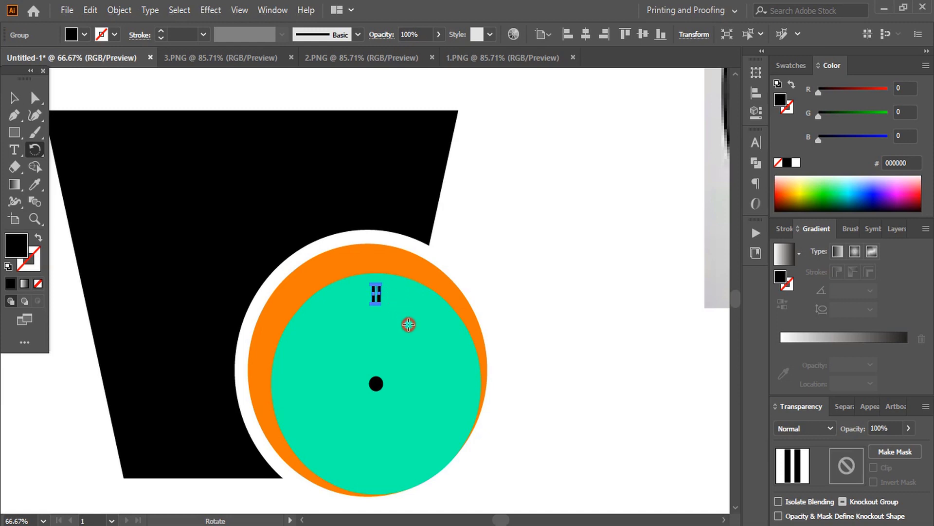
pyautogui.click(375, 383)
pyautogui.keyDown('alt'); pyautogui.click(376, 383); pyautogui.keyUp('alt')
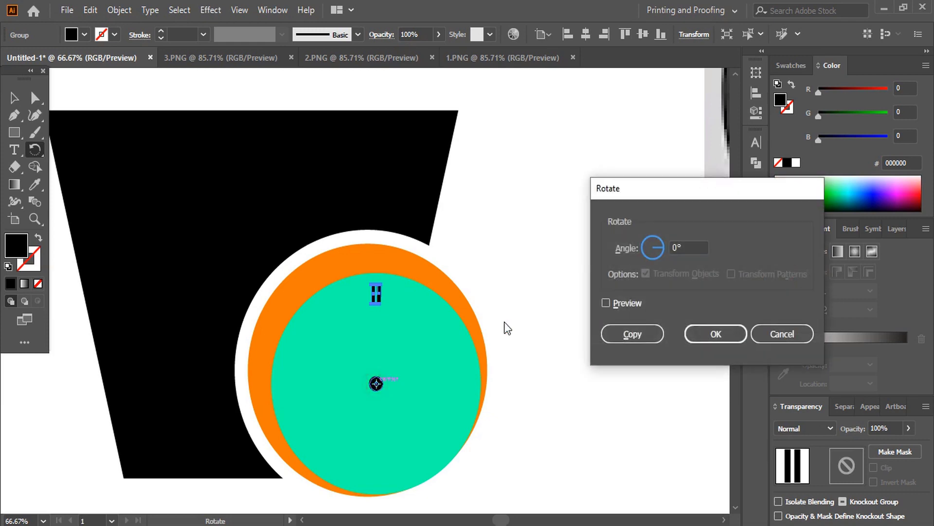
pyautogui.doubleClick(675, 250)
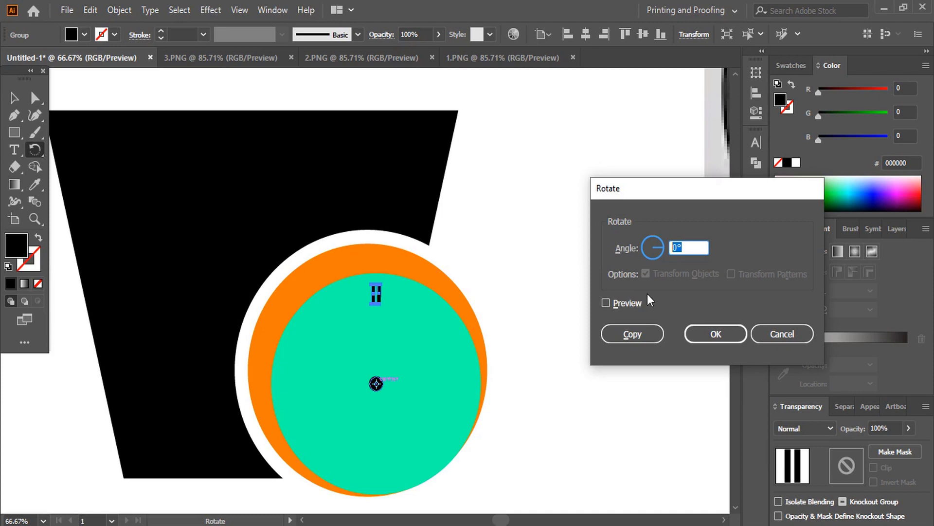
pyautogui.write('90')
pyautogui.click(606, 302)
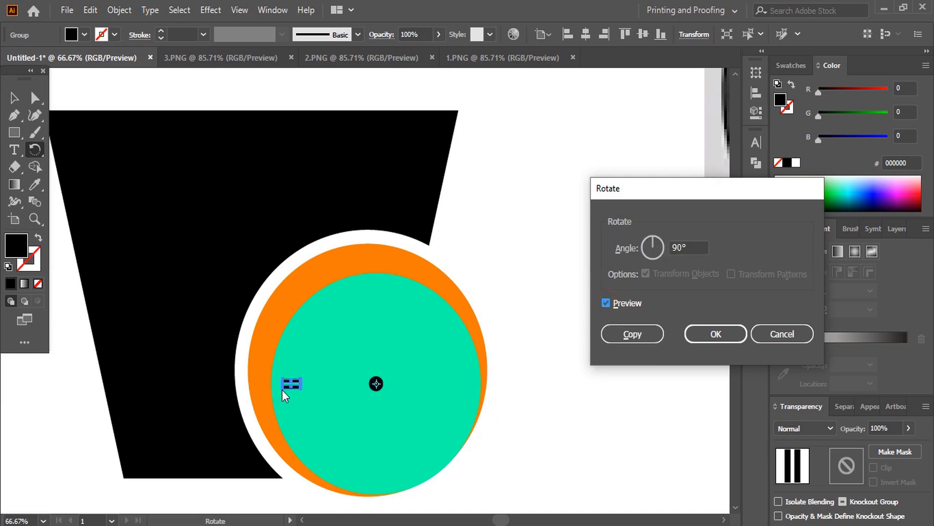
pyautogui.click(641, 333)
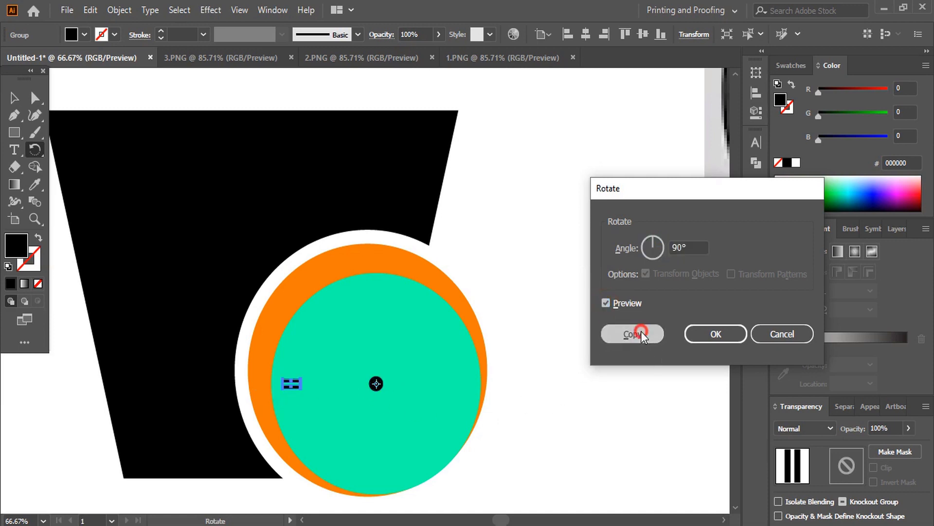
# Step: Repeat the rotated copy twice to place double-bar marks at the six and three o'clock positions
pyautogui.press('v')
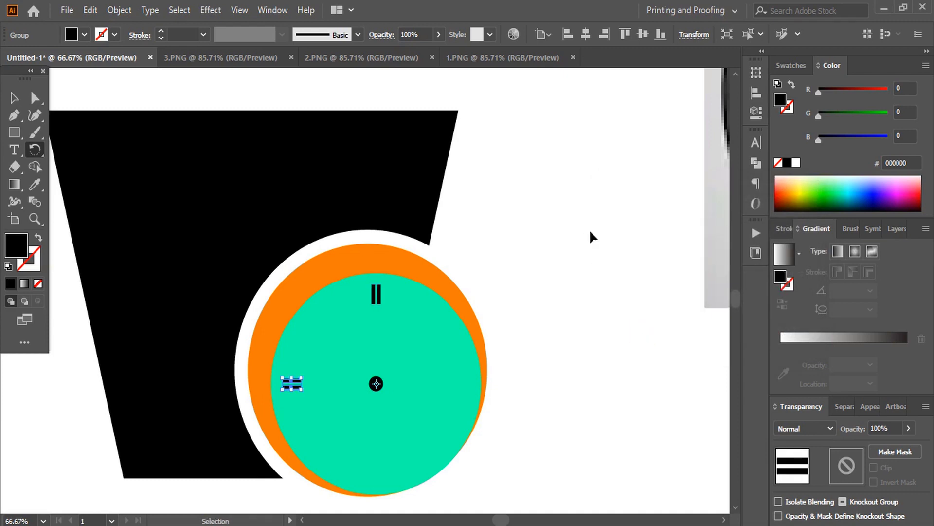
pyautogui.hotkey('ctrl', 'd')
pyautogui.hotkey('ctrl', 'd')
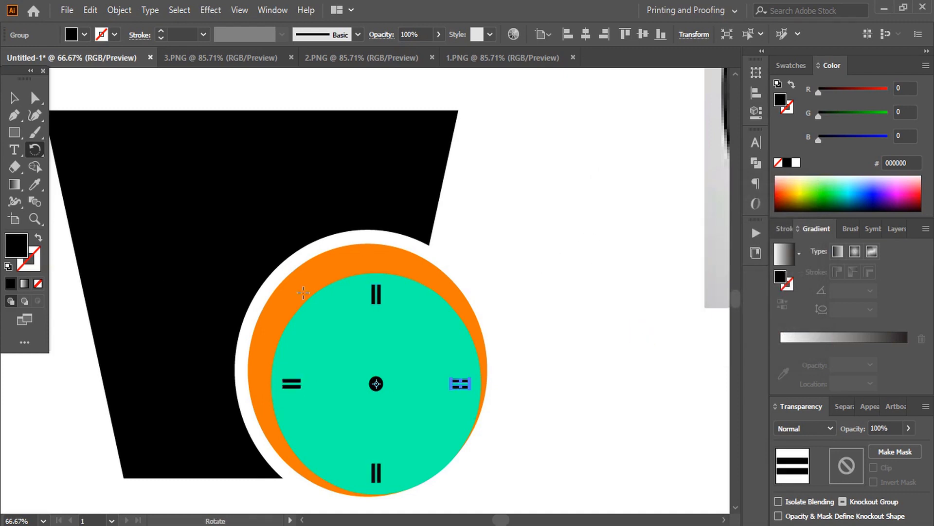
pyautogui.click(14, 98)
pyautogui.click(541, 242)
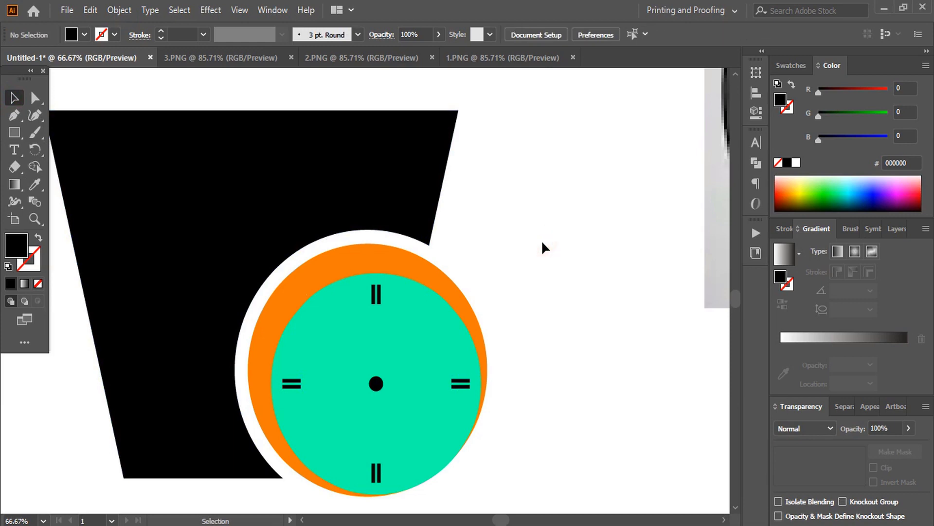
# Step: Draw a thin vertical black rectangle from the centre dot up towards the twelve o'clock mark as a clock hand
pyautogui.hotkey('ctrl', '+')
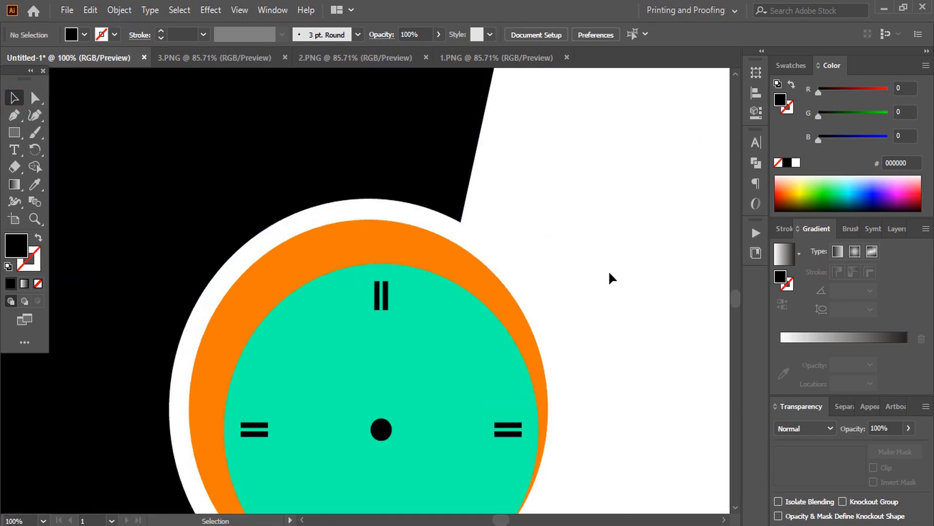
pyautogui.scroll(-3, 610, 277)
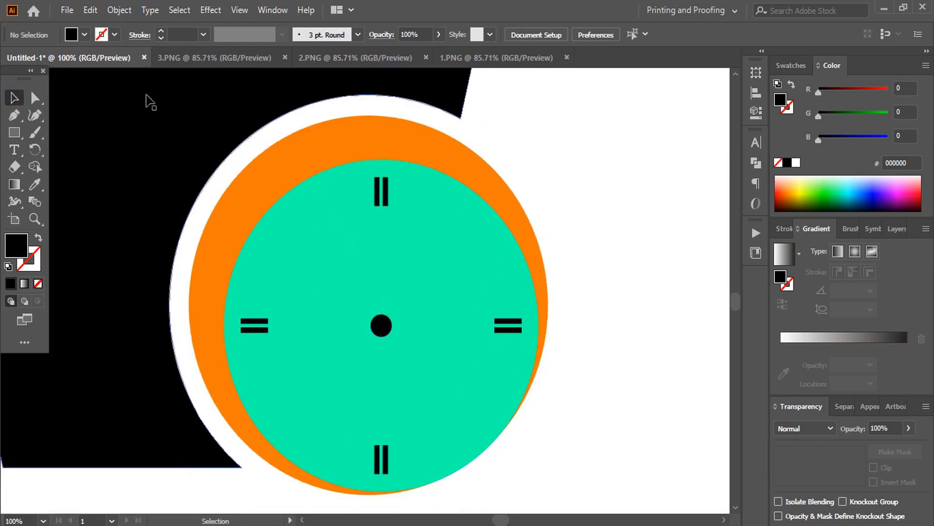
pyautogui.click(14, 116)
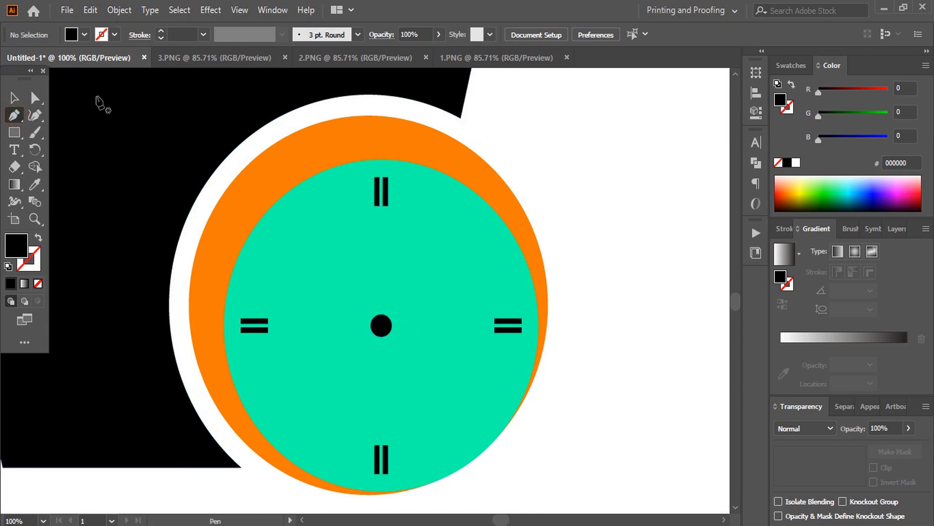
pyautogui.click(14, 98)
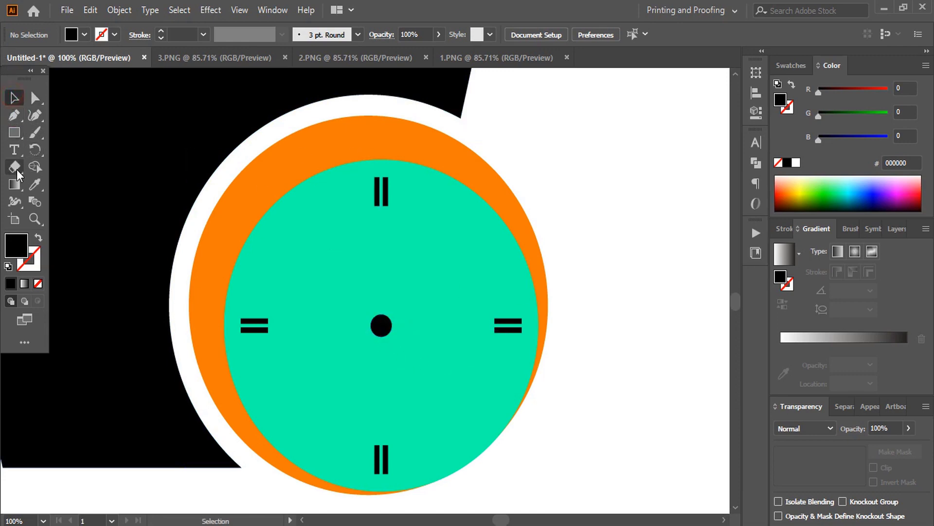
pyautogui.click(15, 133)
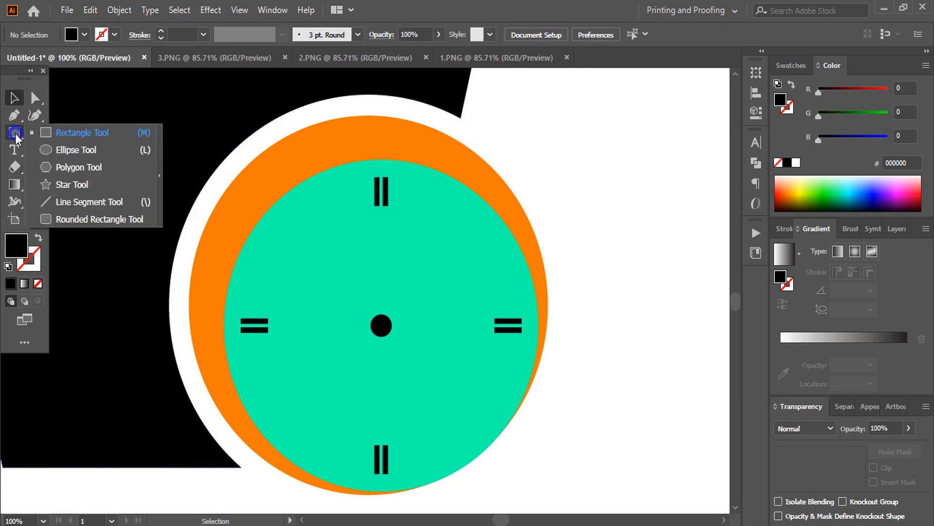
pyautogui.click(76, 133)
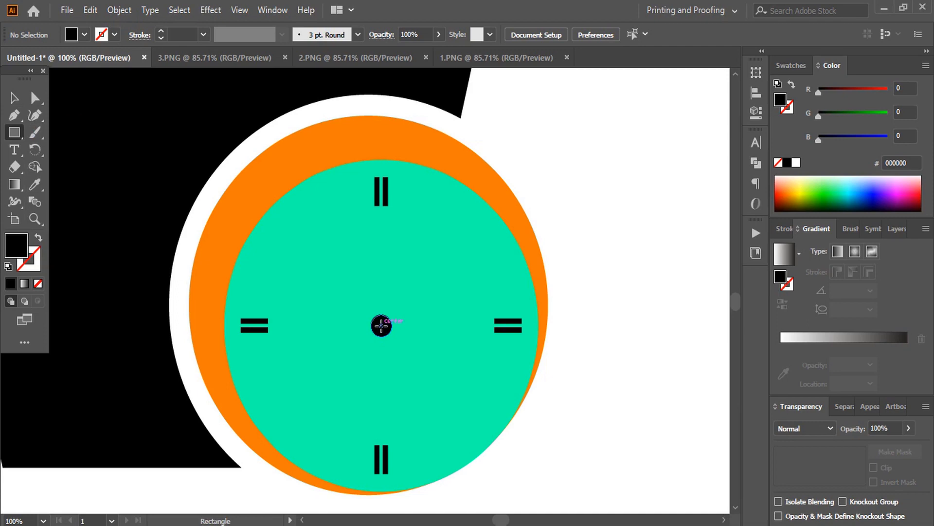
pyautogui.moveTo(381, 326); pyautogui.dragTo(387, 222)
pyautogui.click(14, 98)
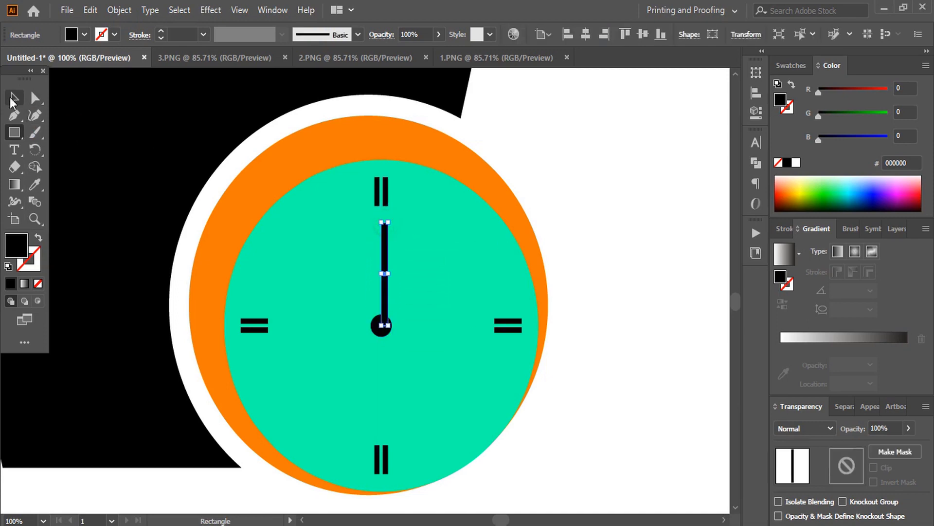
# Step: Nudge the vertical clock hand left until it is centred on the black dot
pyautogui.press('Left')
pyautogui.press('Left')
pyautogui.press('Left')
pyautogui.press('Left')
pyautogui.press('Left')
pyautogui.press('Left')
pyautogui.press('Left')
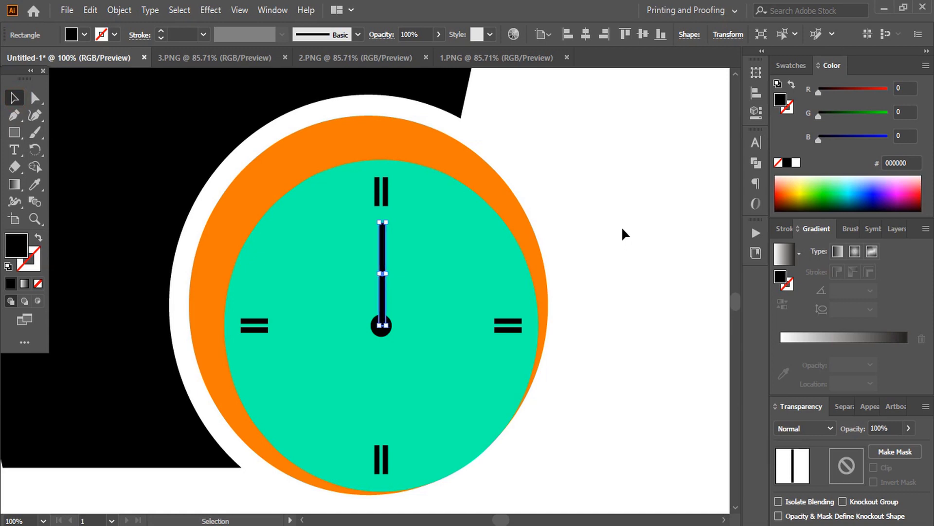
pyautogui.click(603, 217)
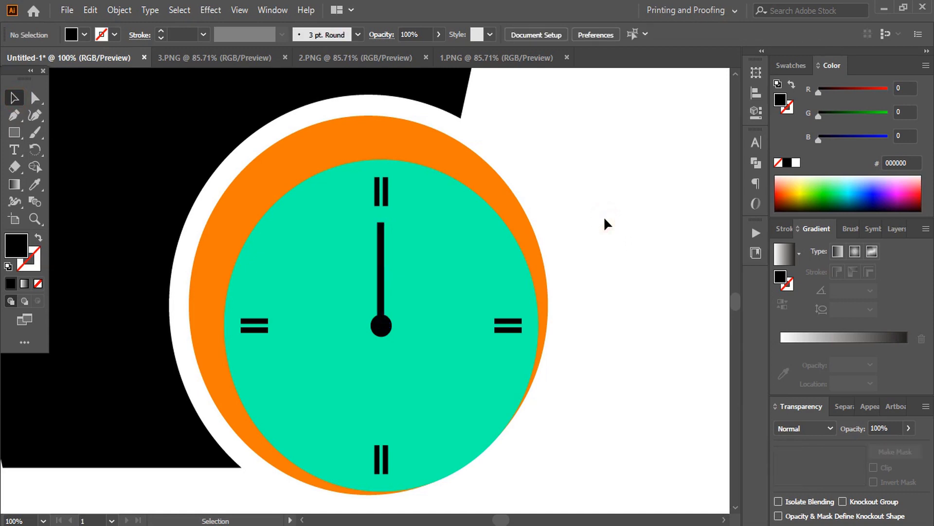
# Step: Create a second clock hand by copying the vertical hand with a 45° rotation about the centre dot
pyautogui.click(382, 273)
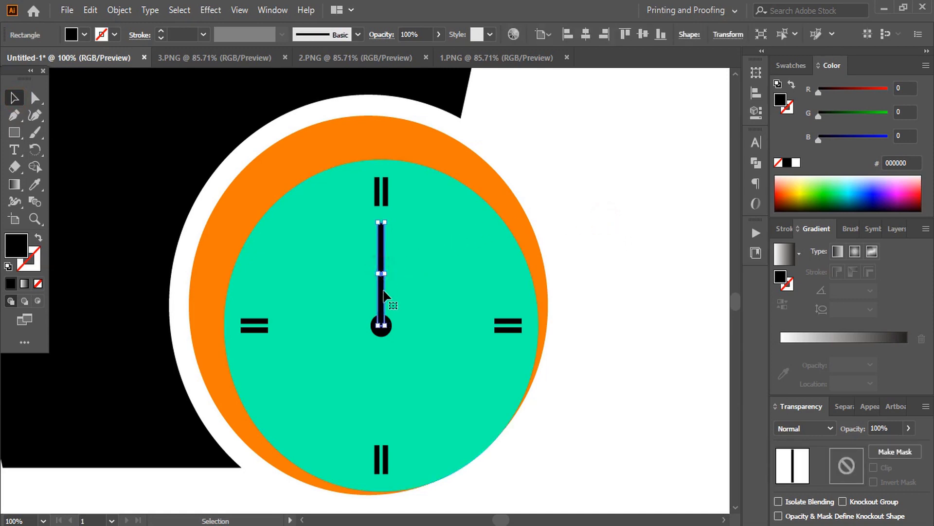
pyautogui.click(35, 150)
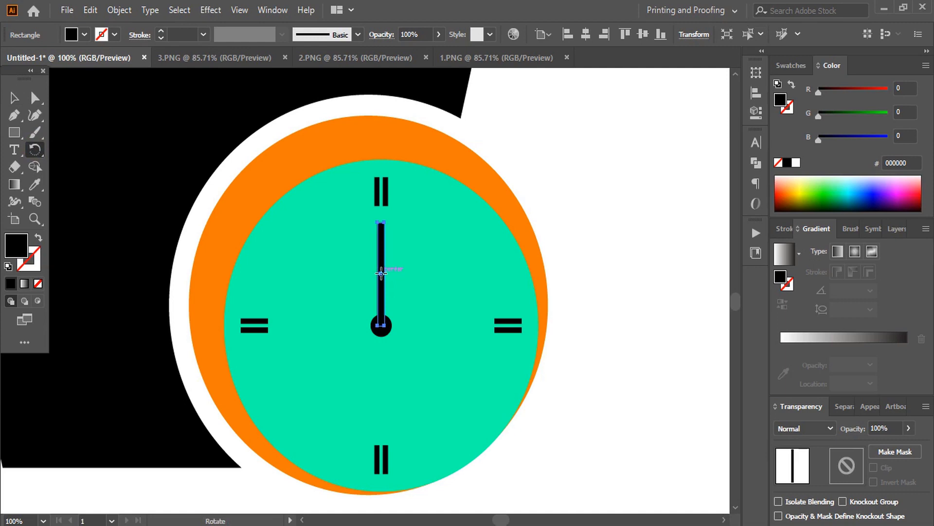
pyautogui.click(381, 325)
pyautogui.keyDown('alt'); pyautogui.click(381, 325); pyautogui.keyUp('alt')
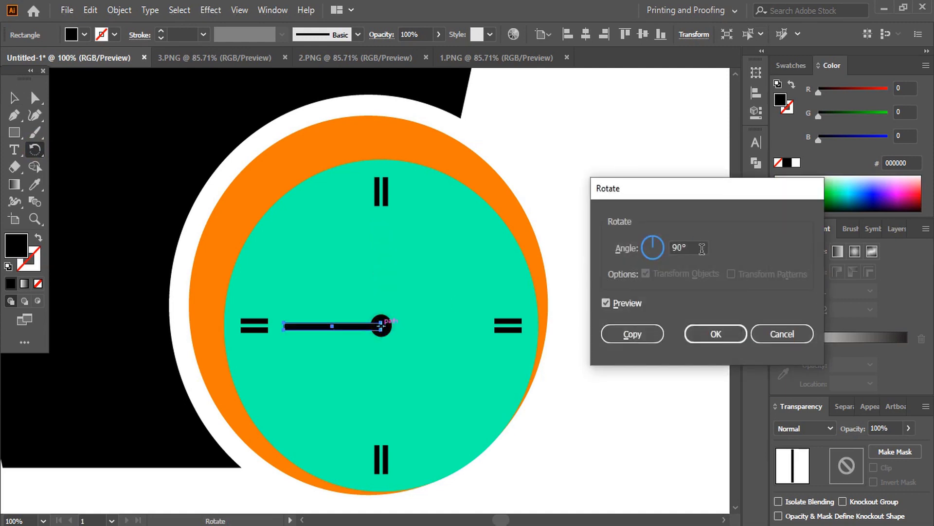
pyautogui.click(656, 253)
pyautogui.write('20')
pyautogui.click(606, 301)
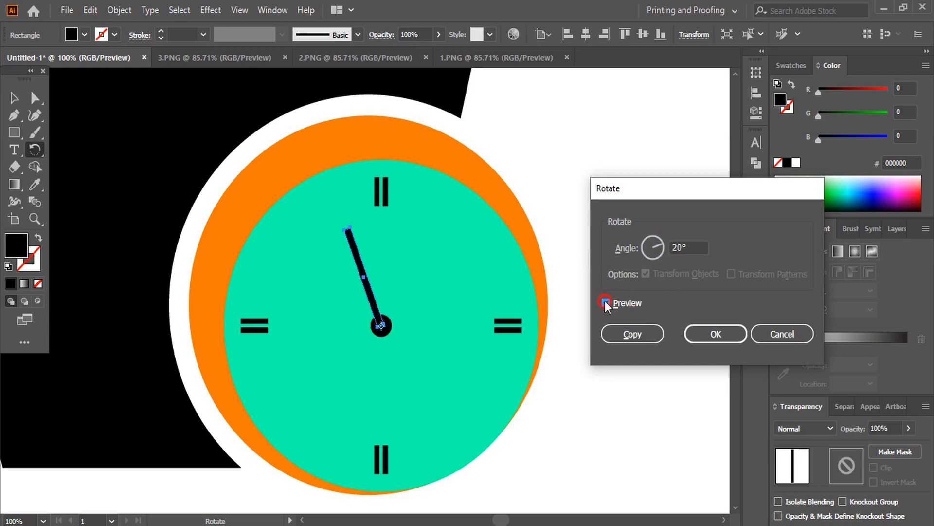
pyautogui.click(605, 301)
pyautogui.click(605, 302)
pyautogui.click(668, 249)
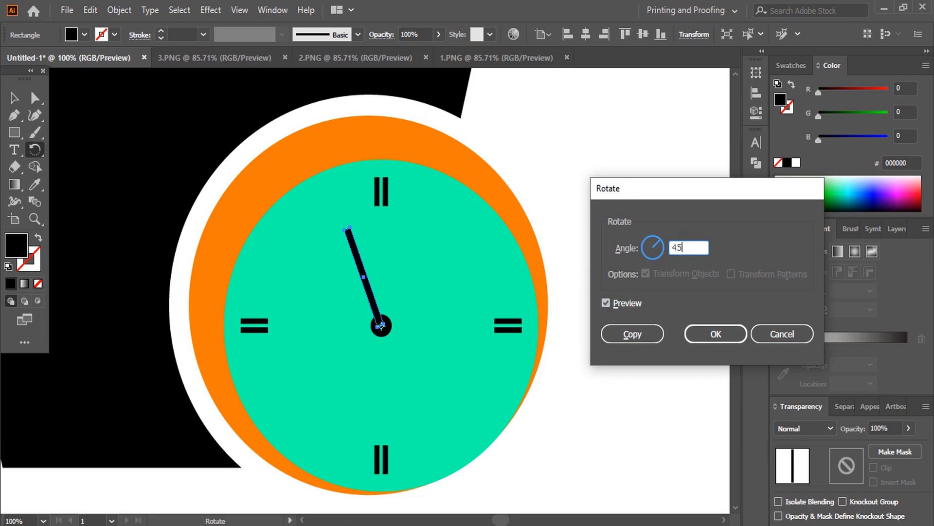
pyautogui.write('45')
pyautogui.doubleClick(605, 303)
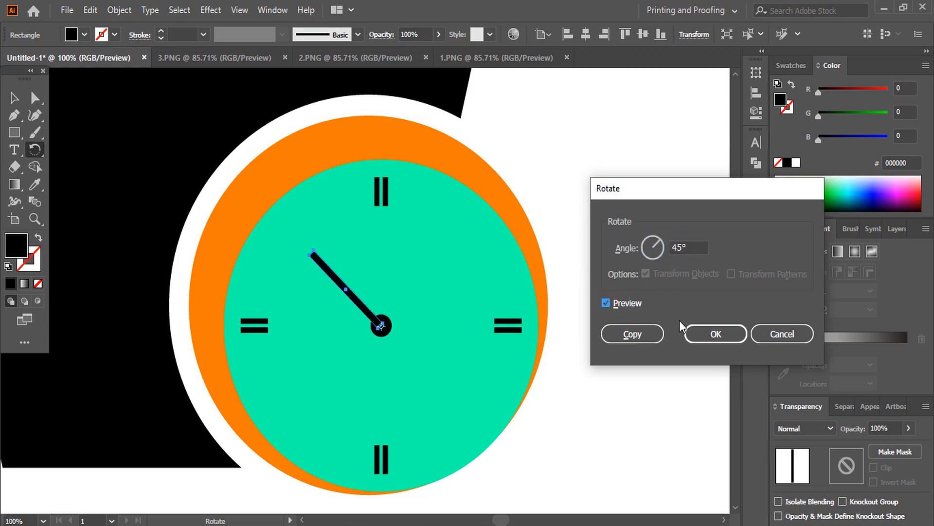
pyautogui.click(644, 335)
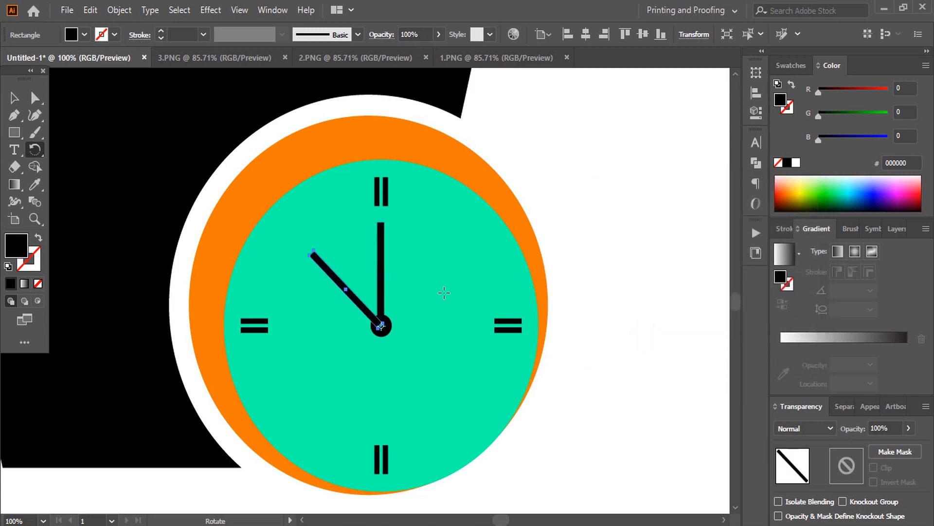
pyautogui.click(12, 98)
pyautogui.click(548, 200)
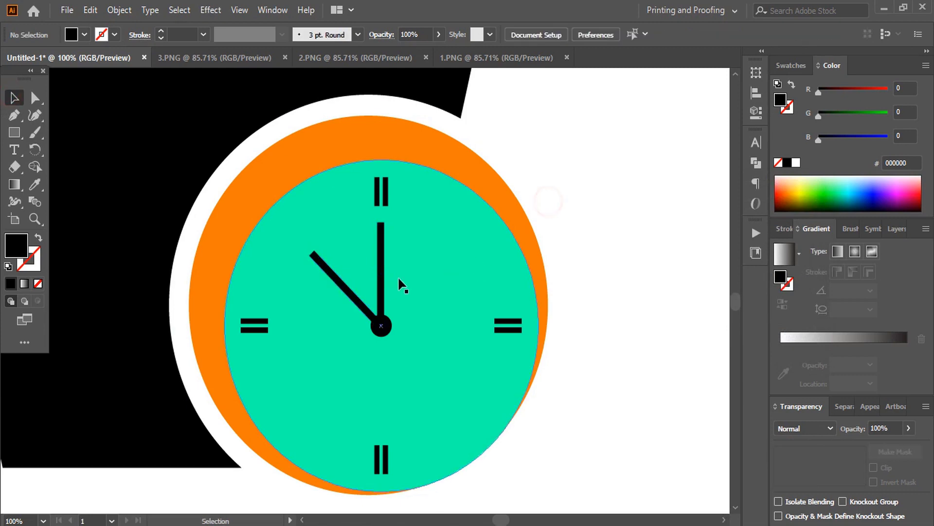
# Step: Shorten the angled clock hand from its outer end, keeping its inner end on the centre dot
pyautogui.click(335, 270)
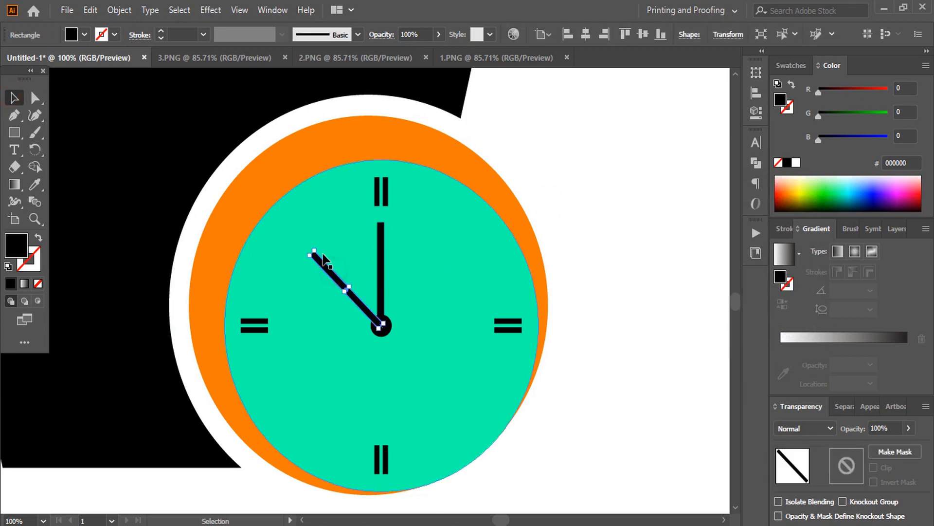
pyautogui.hotkey('ctrl', '=')
pyautogui.hotkey('ctrl', '=')
pyautogui.hotkey('ctrl', '=')
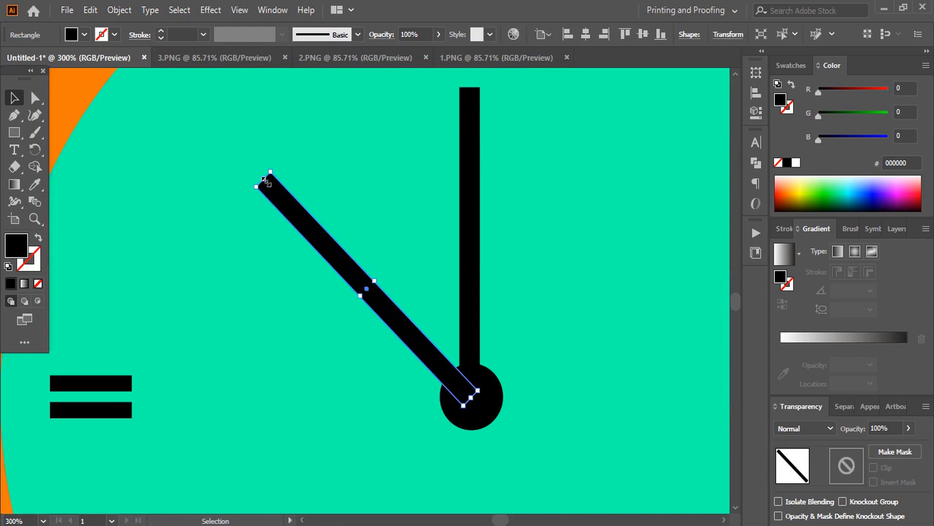
pyautogui.moveTo(266, 181); pyautogui.dragTo(318, 246)
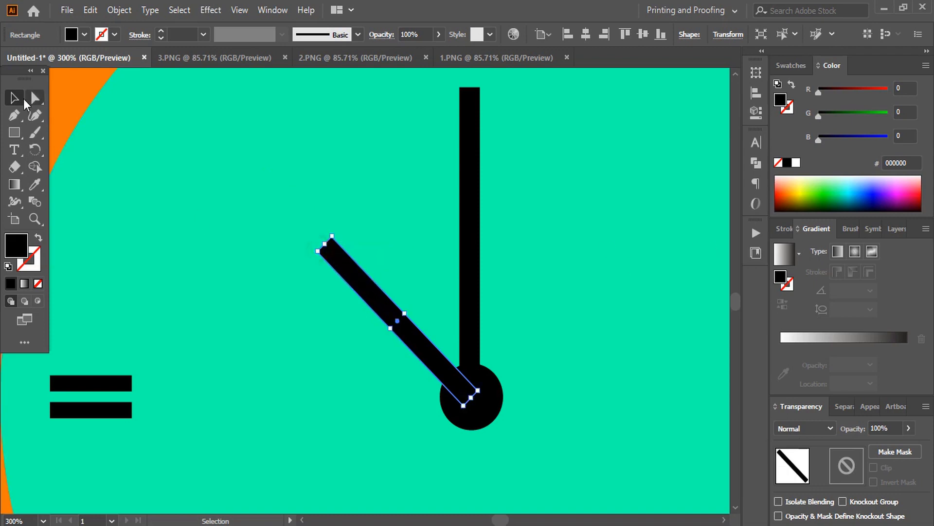
pyautogui.click(14, 98)
pyautogui.hotkey('ctrl', '-')
pyautogui.hotkey('ctrl', '-')
pyautogui.hotkey('ctrl', '-')
pyautogui.hotkey('ctrl', '-')
pyautogui.hotkey('ctrl', '-')
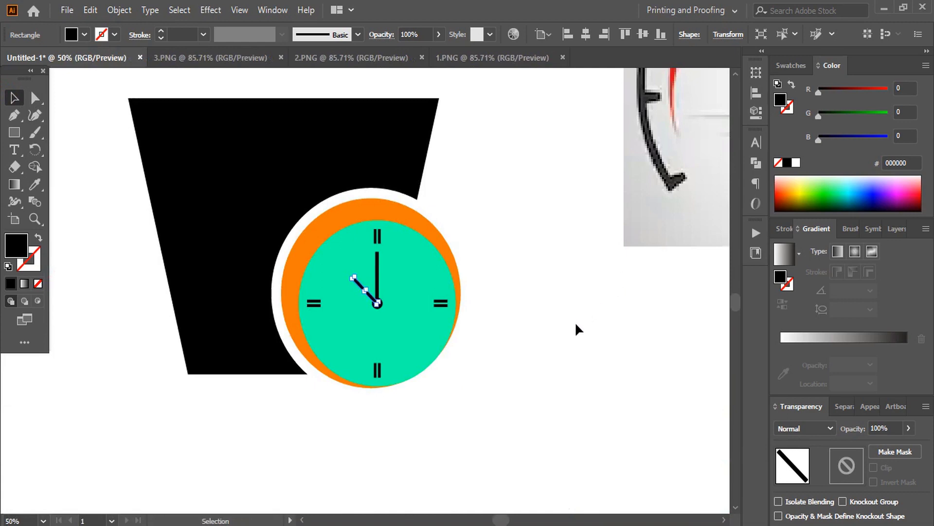
pyautogui.click(545, 347)
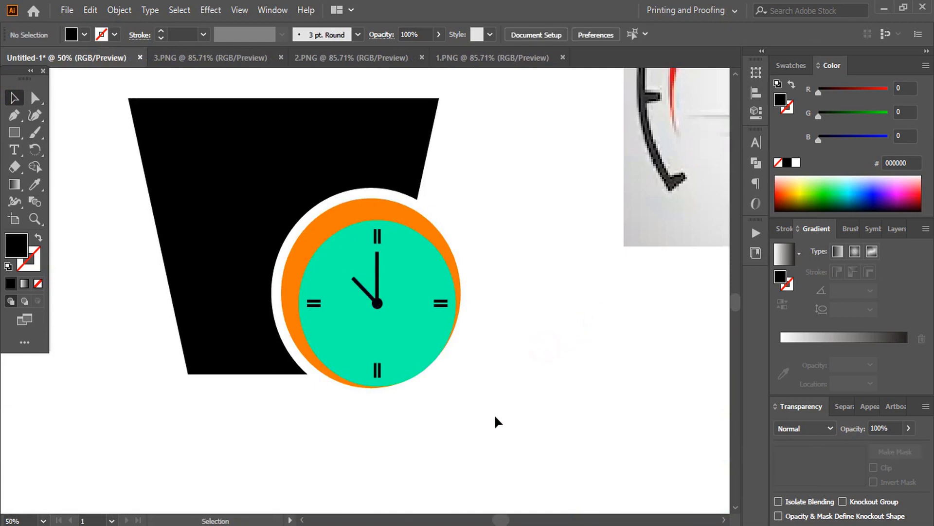
# Step: Subtract the green circle from the orange circle with Minus Front, leaving an orange crescent around the clock
pyautogui.click(407, 342)
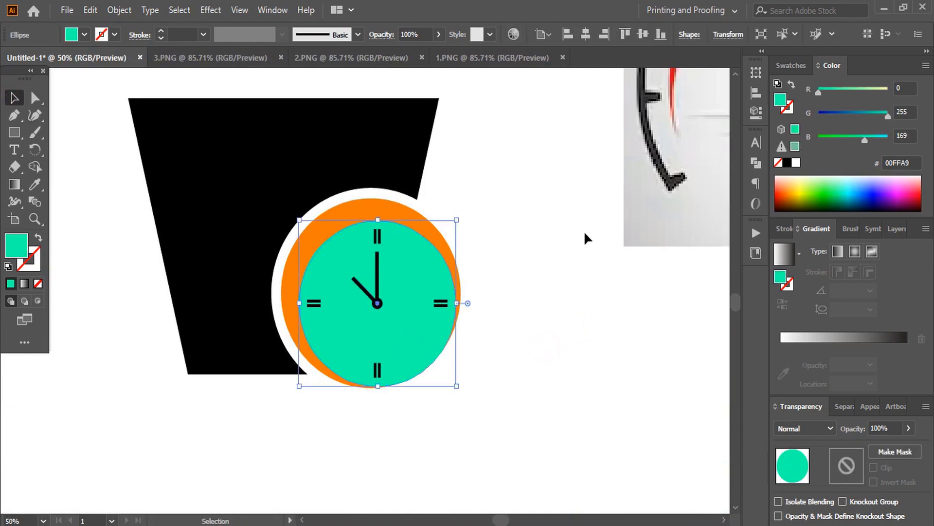
pyautogui.keyDown('shift'); pyautogui.click(396, 210); pyautogui.keyUp('shift')
pyautogui.click(754, 164)
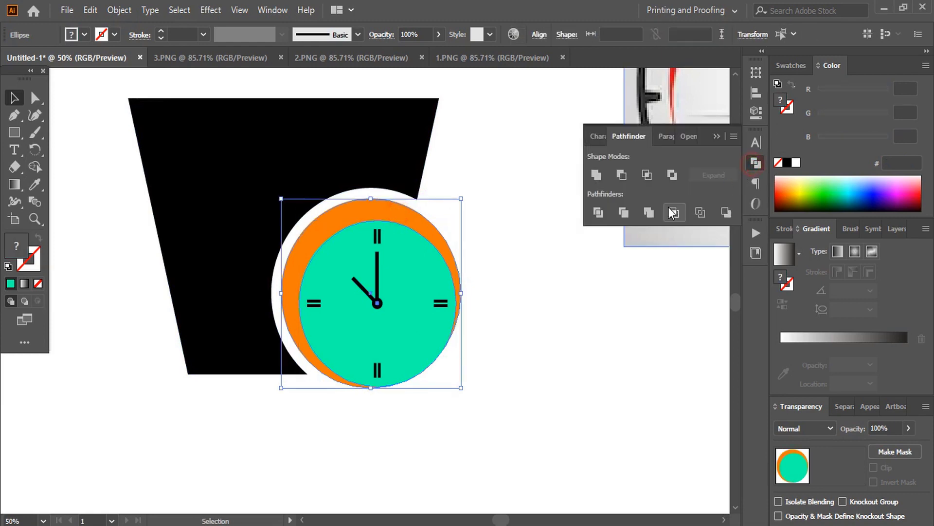
pyautogui.click(621, 171)
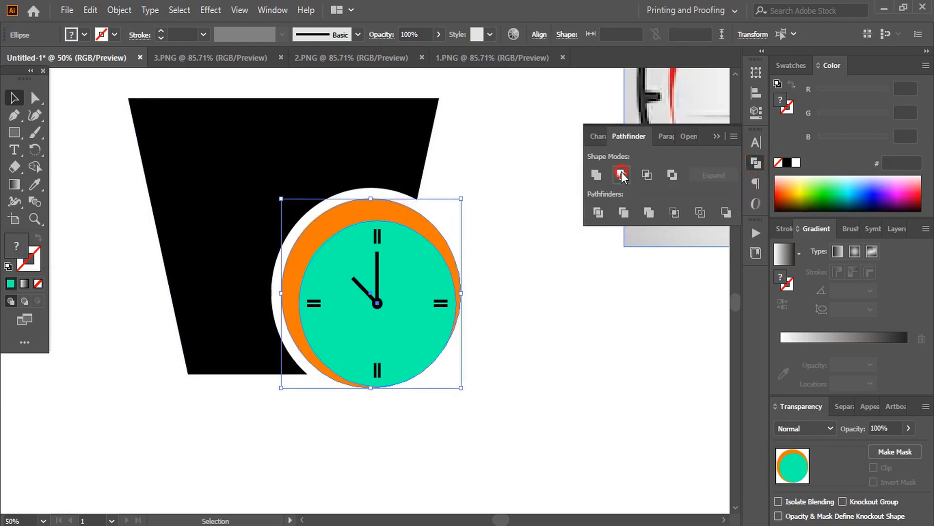
pyautogui.click(717, 137)
pyautogui.click(564, 318)
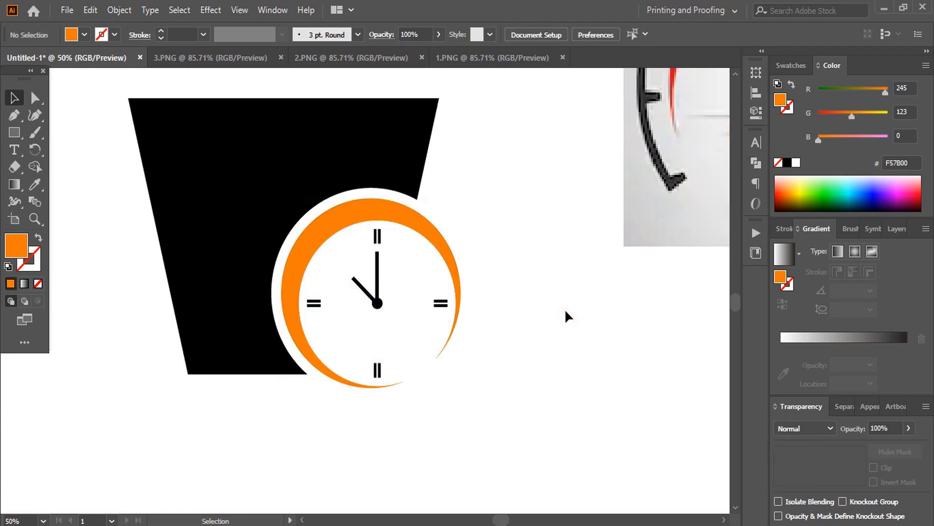
# Step: Draw a narrow vertical orange rectangle across the black box, extending past its upper and lower edges
pyautogui.scroll(3, 568, 315)
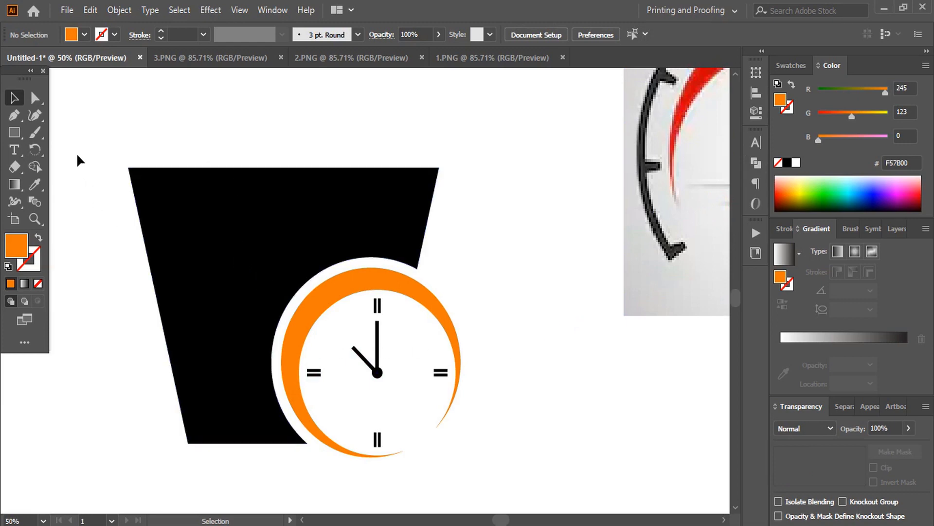
pyautogui.click(14, 132)
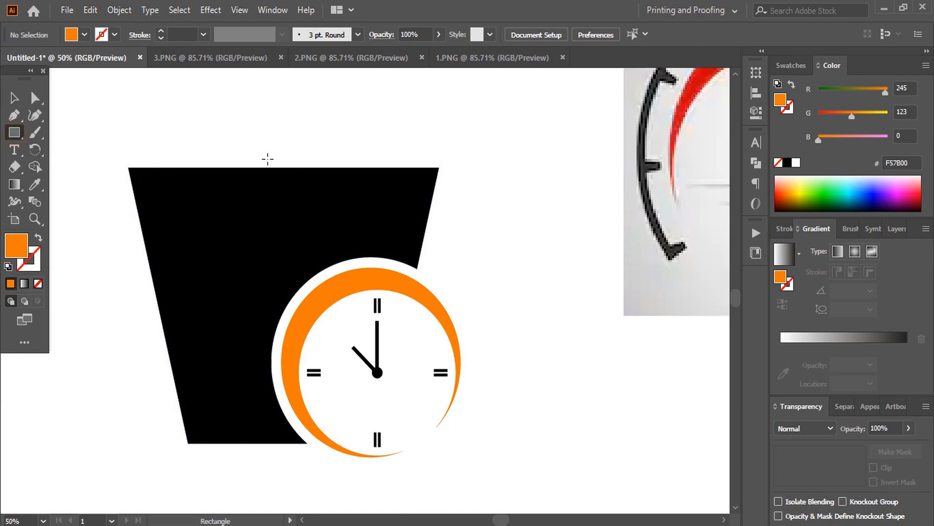
pyautogui.moveTo(268, 159); pyautogui.dragTo(282, 466)
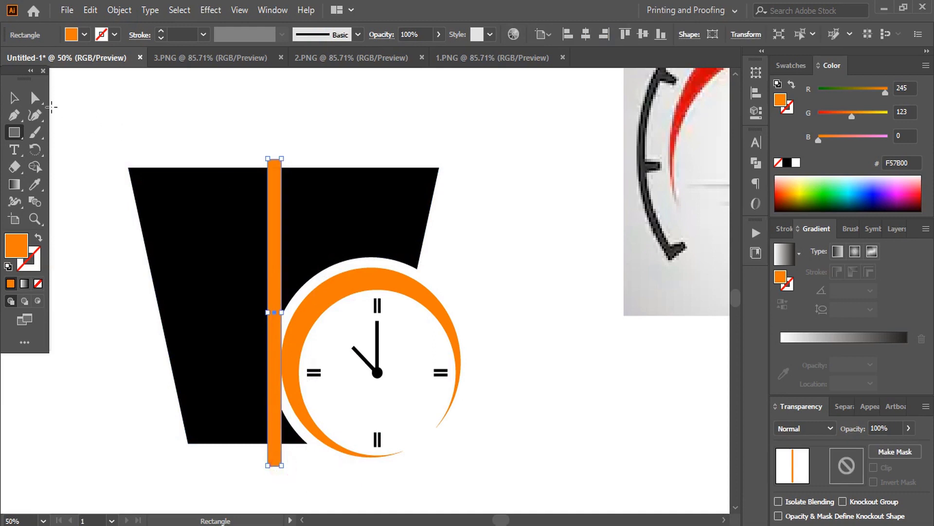
pyautogui.click(14, 97)
pyautogui.click(307, 135)
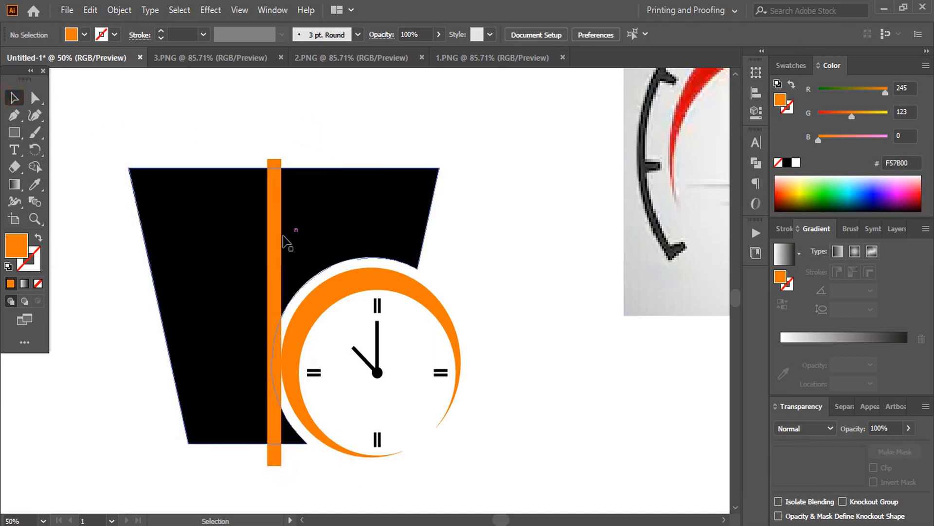
# Step: Move the vertical orange strip up slightly and nudge it sideways to just left of the black box's centre
pyautogui.moveTo(278, 244); pyautogui.dragTo(289, 234)
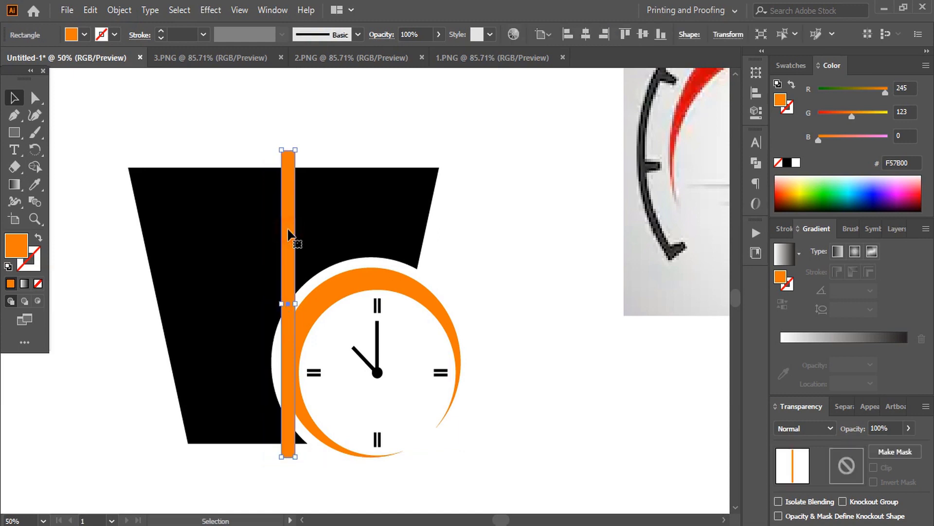
pyautogui.press('Left')
pyautogui.press('Left')
pyautogui.press('Left')
pyautogui.press('Left')
pyautogui.press('Left')
pyautogui.press('Left')
pyautogui.press('Left')
pyautogui.press('Left')
pyautogui.press('Left')
pyautogui.press('Left')
pyautogui.press('Left')
pyautogui.press('Left')
pyautogui.press('Left')
pyautogui.press('Left')
pyautogui.press('Left')
pyautogui.press('Left')
pyautogui.press('Left')
pyautogui.press('Left')
pyautogui.press('Left')
pyautogui.press('Left')
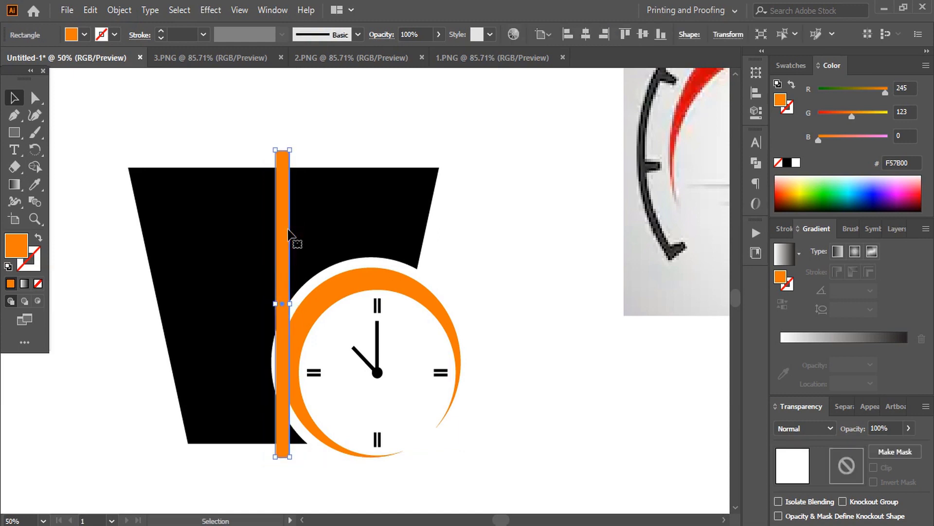
pyautogui.press('Left')
pyautogui.press('Left')
pyautogui.press('Left')
pyautogui.press('Left')
pyautogui.press('Left')
pyautogui.press('Left')
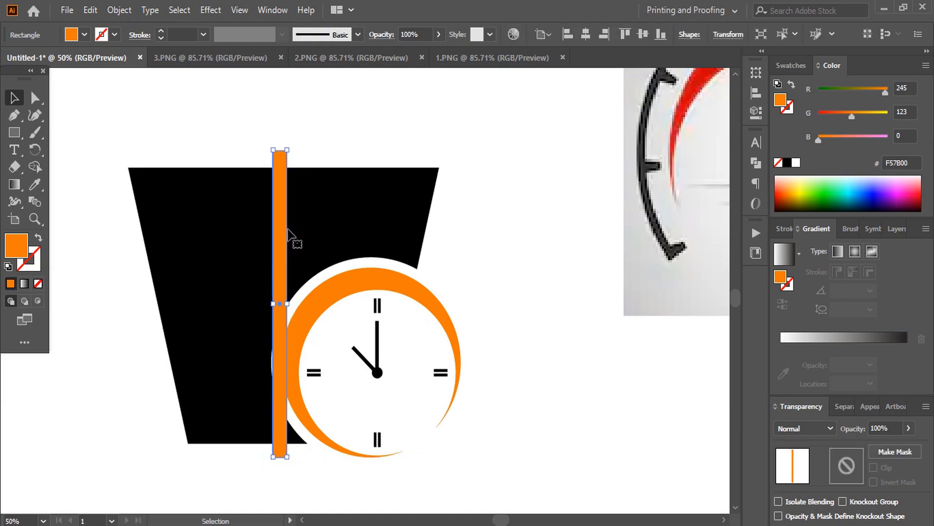
pyautogui.click(503, 247)
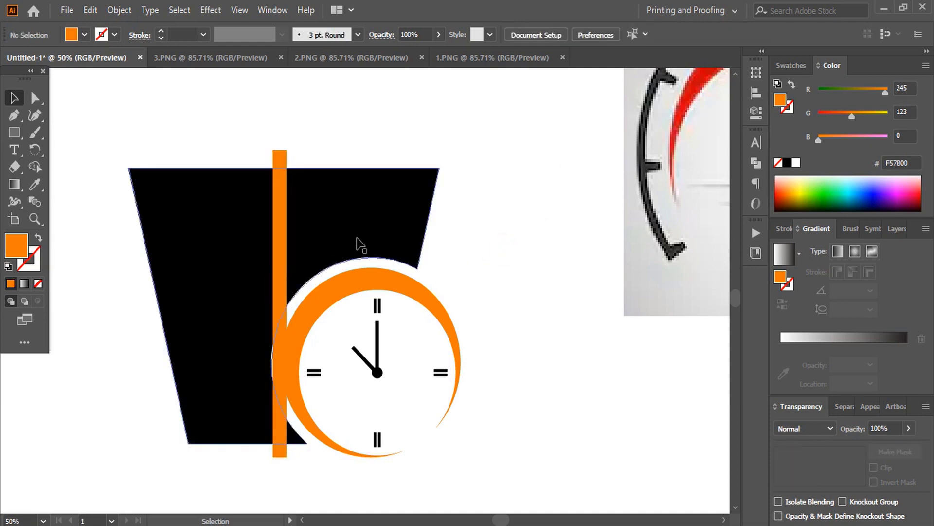
# Step: Create a horizontal orange strip by copying the vertical one with a 90° rotation
pyautogui.click(279, 231)
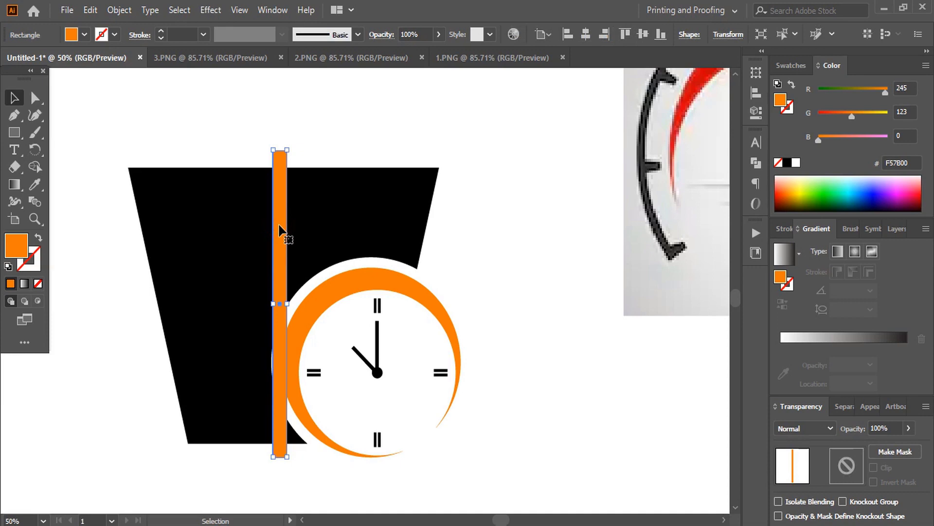
pyautogui.doubleClick(35, 150)
pyautogui.doubleClick(697, 247)
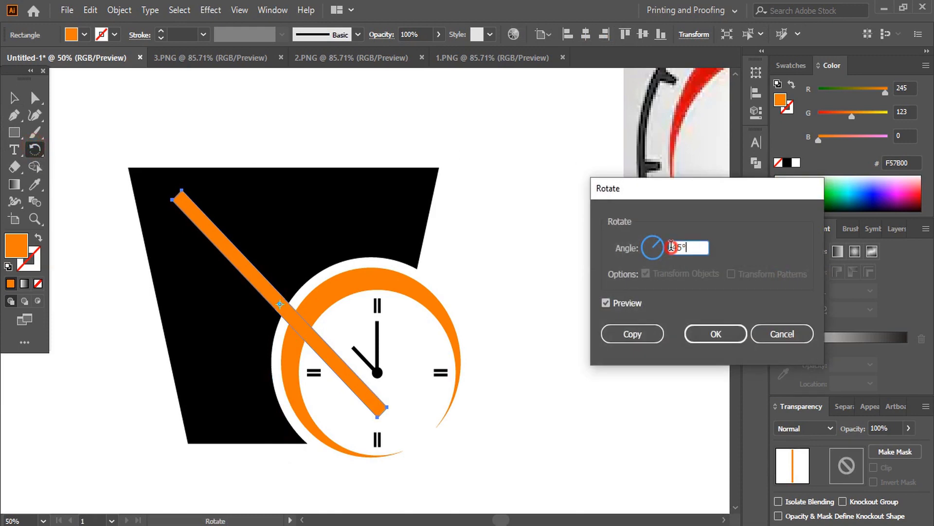
pyautogui.write('90')
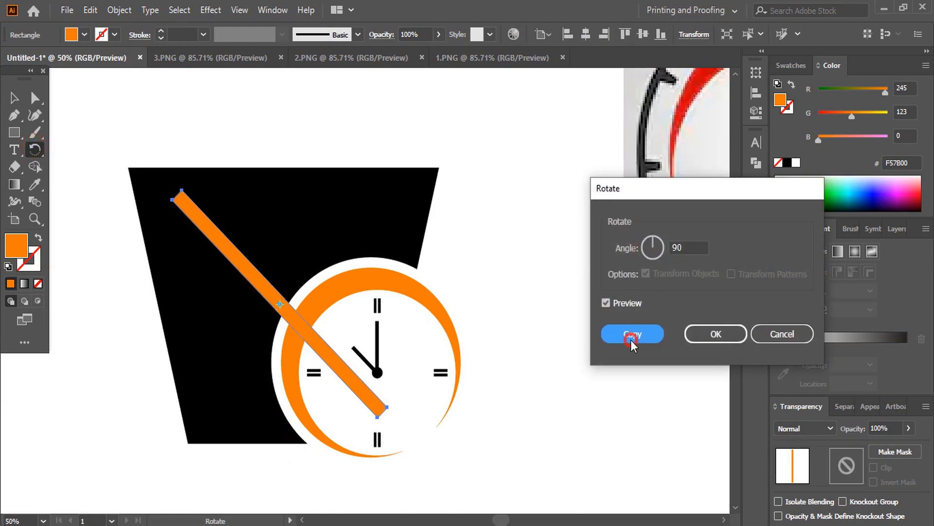
pyautogui.click(628, 334)
pyautogui.press('v')
pyautogui.click(524, 317)
# Step: Nudge the vertical orange strip right until it sits slightly right of the box's centre, over the crescent's left edge
pyautogui.click(281, 254)
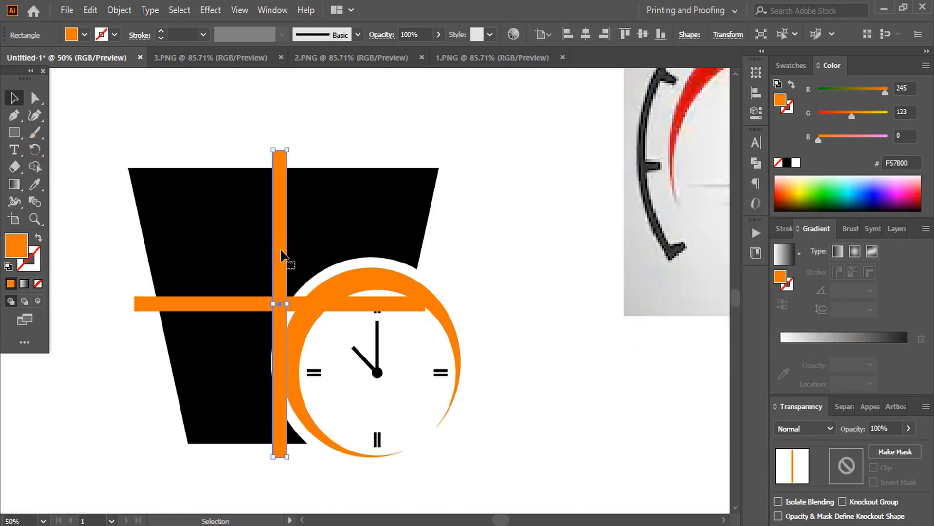
pyautogui.press('Right')
pyautogui.press('Right')
pyautogui.press('Right')
pyautogui.press('Right')
pyautogui.press('Right')
pyautogui.press('Right')
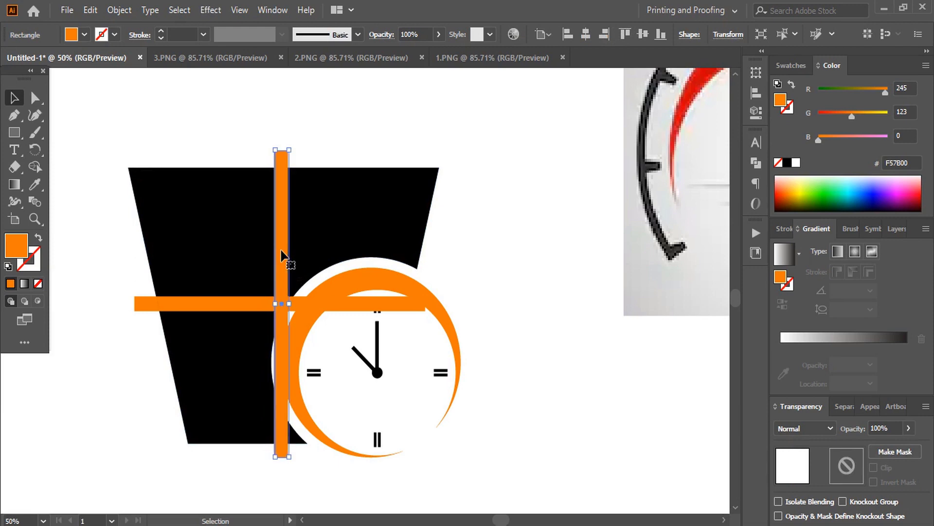
pyautogui.press('Right')
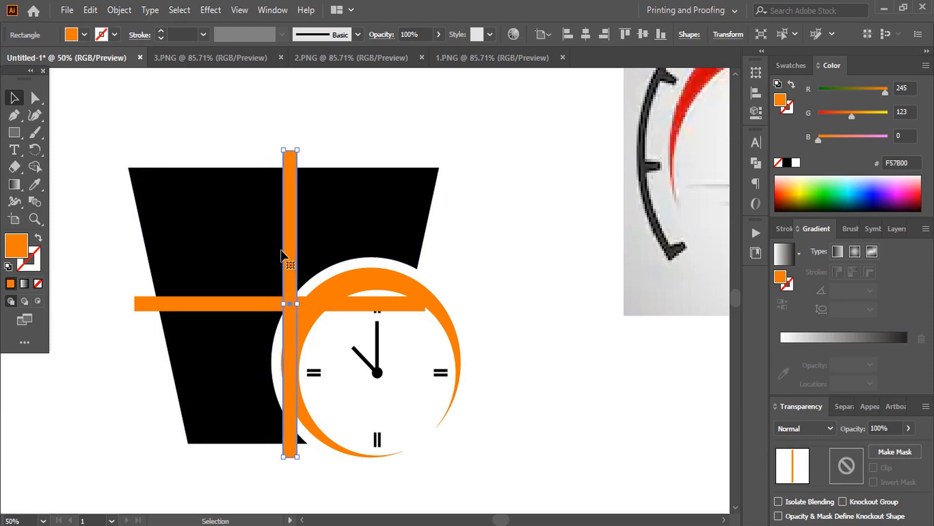
pyautogui.click(521, 280)
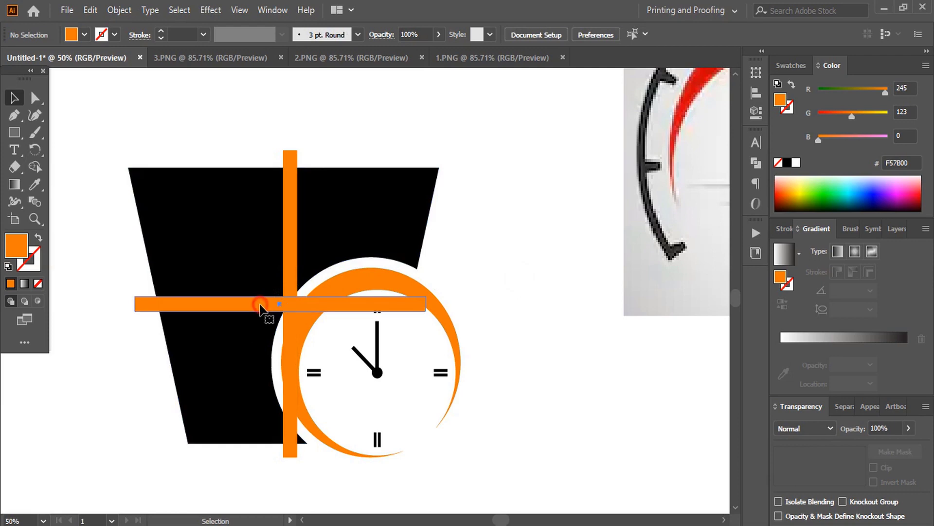
# Step: Nudge the horizontal orange strip down until it crosses the clock just below the tip of the vertical hand
pyautogui.click(261, 305)
pyautogui.press('Down')
pyautogui.press('Down')
pyautogui.press('Down')
pyautogui.press('Down')
pyautogui.press('Down')
pyautogui.press('Down')
pyautogui.press('Down')
pyautogui.press('Down')
pyautogui.press('Down')
pyautogui.press('Down')
pyautogui.press('Down')
pyautogui.press('Down')
pyautogui.press('Down')
pyautogui.press('Down')
pyautogui.press('Down')
pyautogui.press('Down')
pyautogui.press('Down')
pyautogui.press('Down')
pyautogui.press('Down')
pyautogui.press('Down')
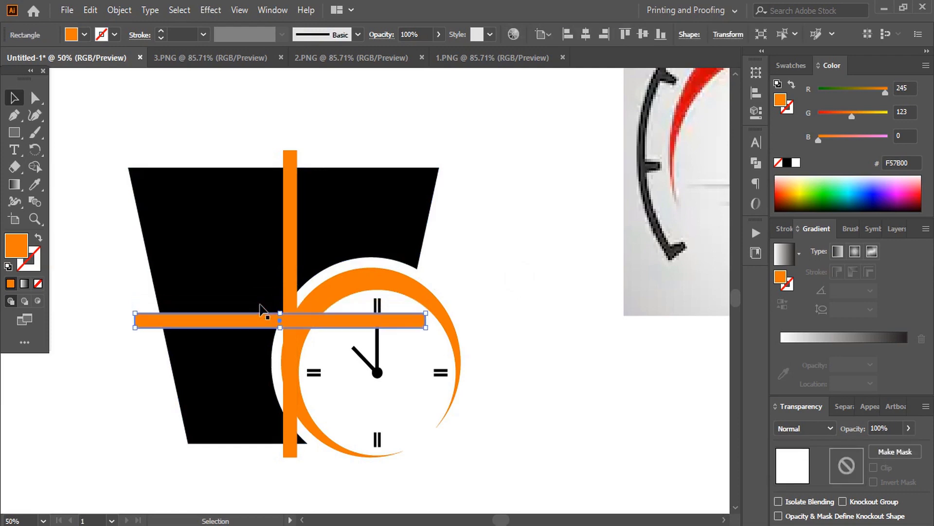
pyautogui.press('Down')
pyautogui.press('Down')
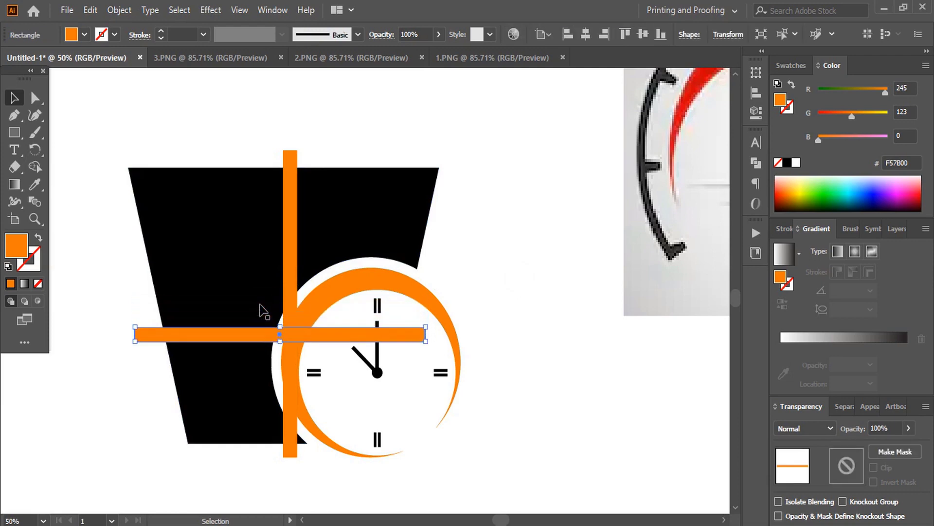
pyautogui.click(146, 115)
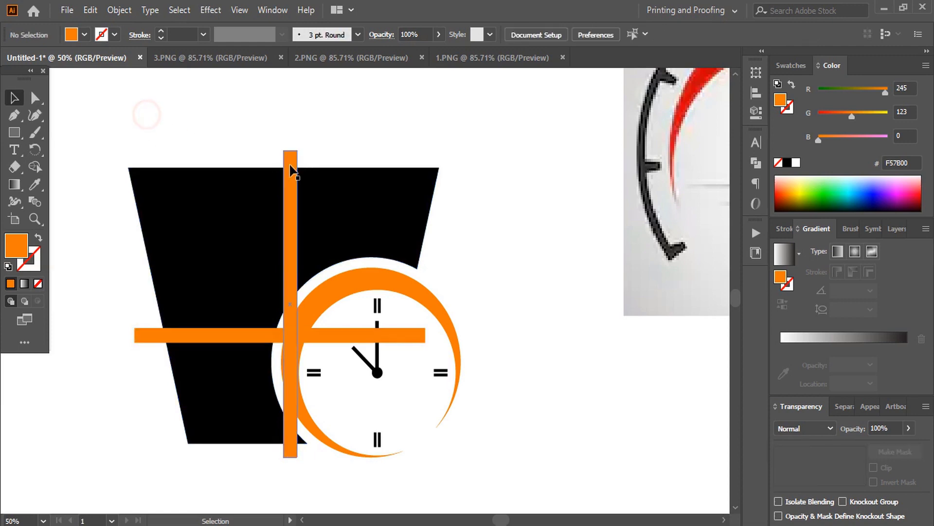
# Step: Try to cut both full-length orange strips out of the black box with Minus Front
pyautogui.click(288, 194)
pyautogui.keyDown('shift'); pyautogui.click(221, 335); pyautogui.keyUp('shift')
pyautogui.keyDown('shift'); pyautogui.click(208, 265); pyautogui.keyUp('shift')
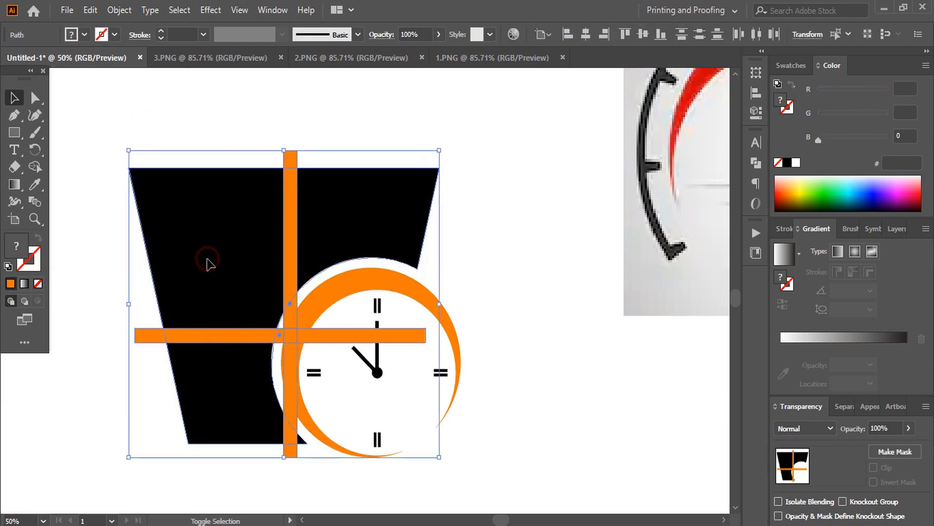
pyautogui.click(755, 162)
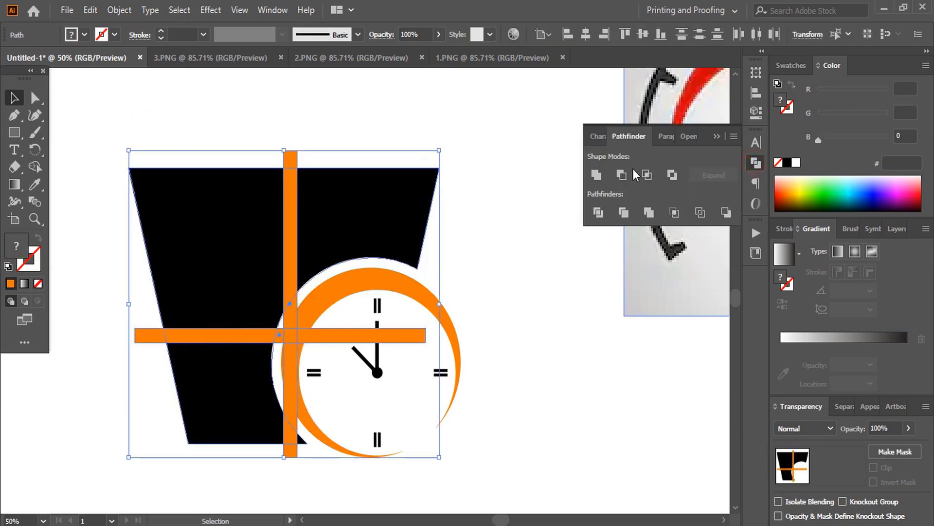
pyautogui.click(622, 174)
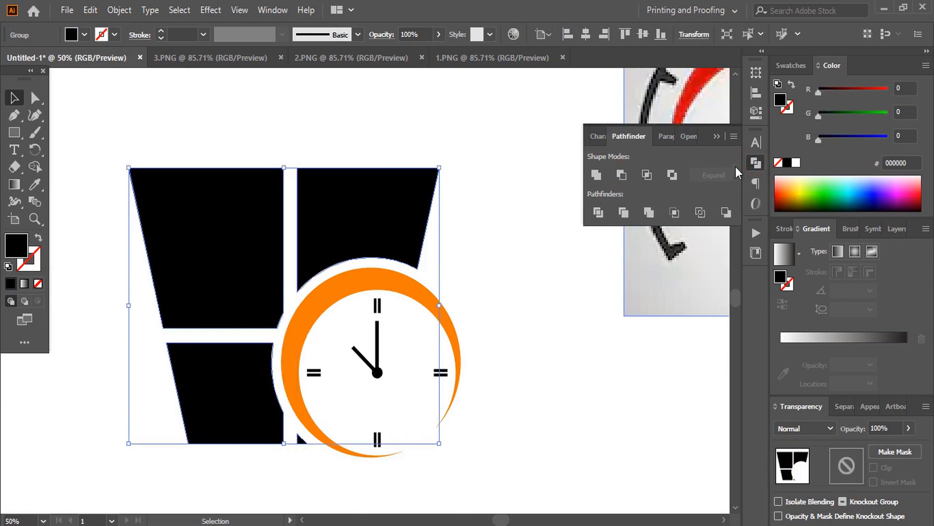
pyautogui.click(717, 136)
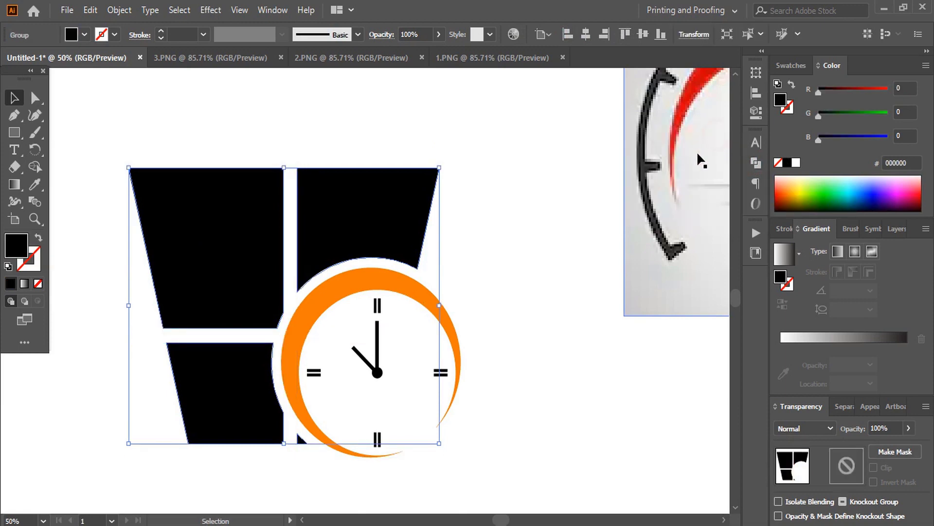
pyautogui.click(544, 335)
pyautogui.hotkey('ctrl', 'z')
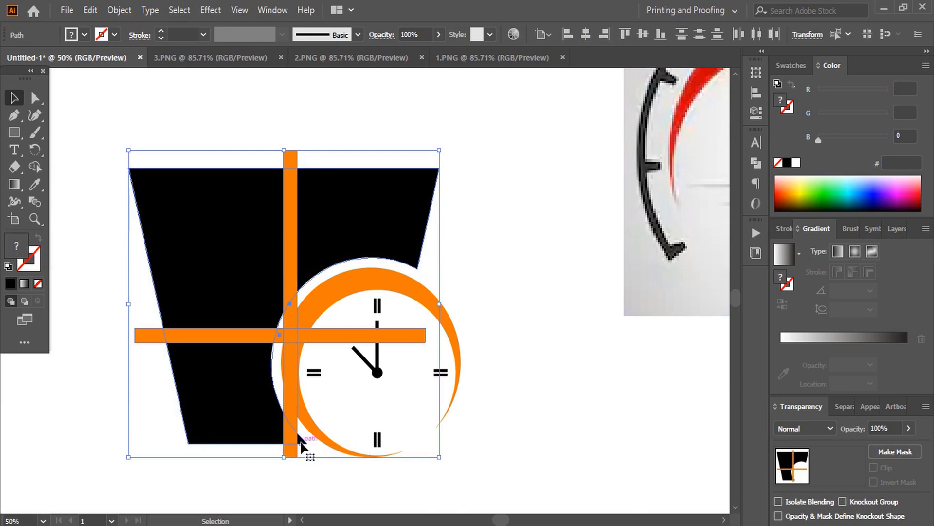
# Step: Shorten the vertical orange strip from its lower end so it stops just above the horizontal strip
pyautogui.click(320, 484)
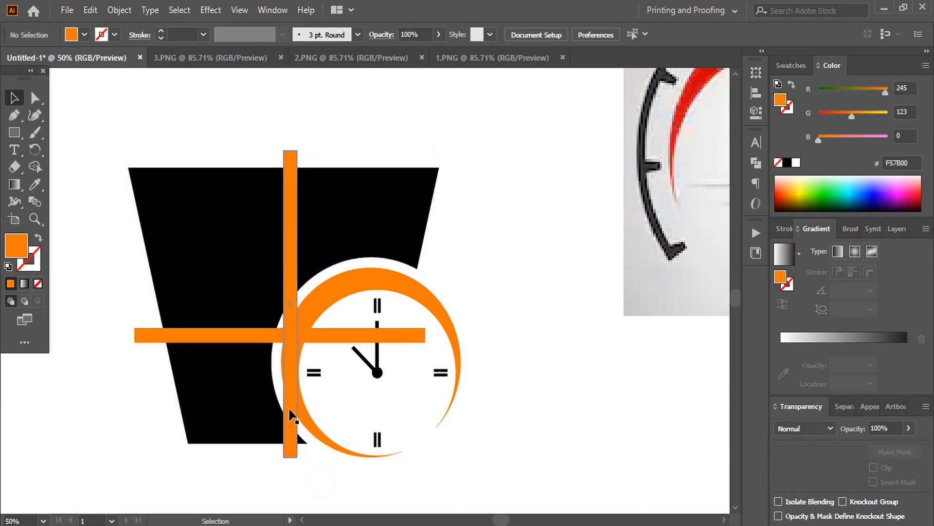
pyautogui.click(289, 408)
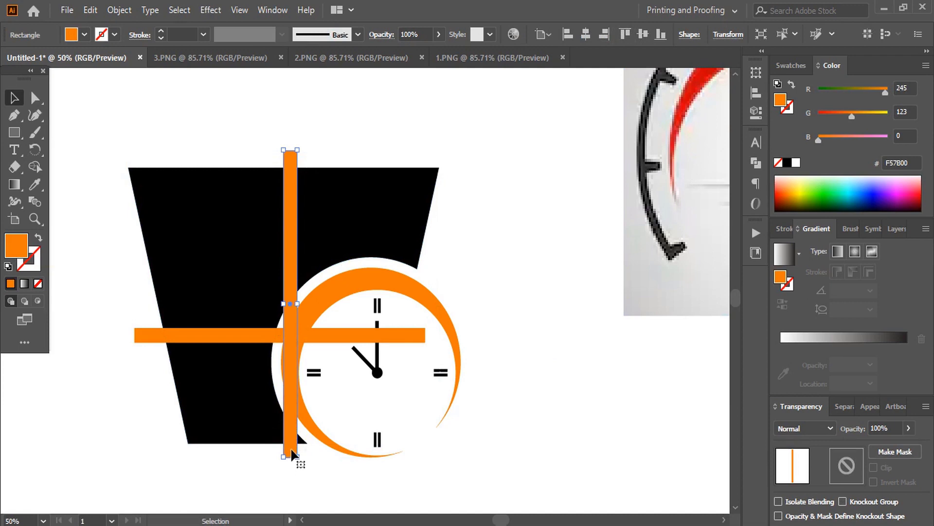
pyautogui.hotkey('ctrl', '=')
pyautogui.moveTo(366, 494); pyautogui.dragTo(366, 318)
pyautogui.click(698, 237)
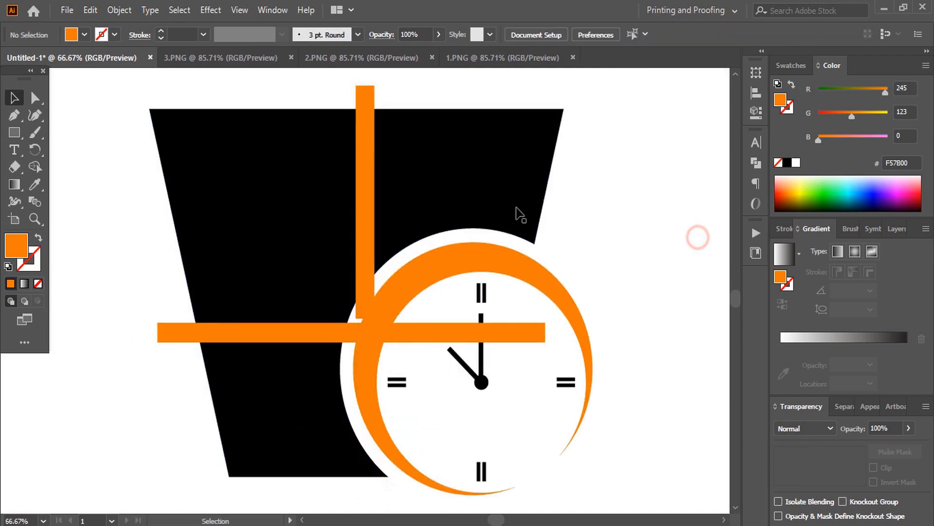
# Step: Subtract the shortened vertical strip and the horizontal strip from the black box with Minus Front, leaving ribbon-like gaps
pyautogui.click(366, 188)
pyautogui.keyDown('shift'); pyautogui.click(266, 240); pyautogui.keyUp('shift')
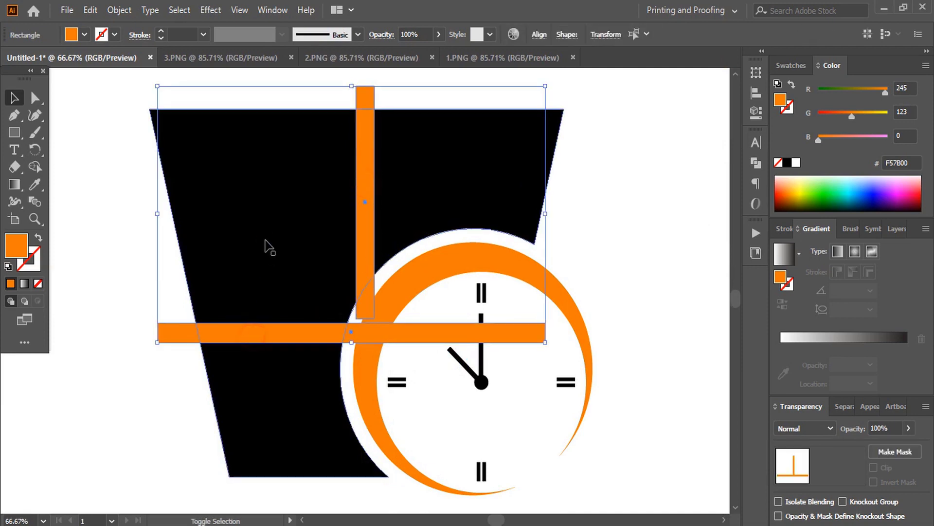
pyautogui.click(756, 163)
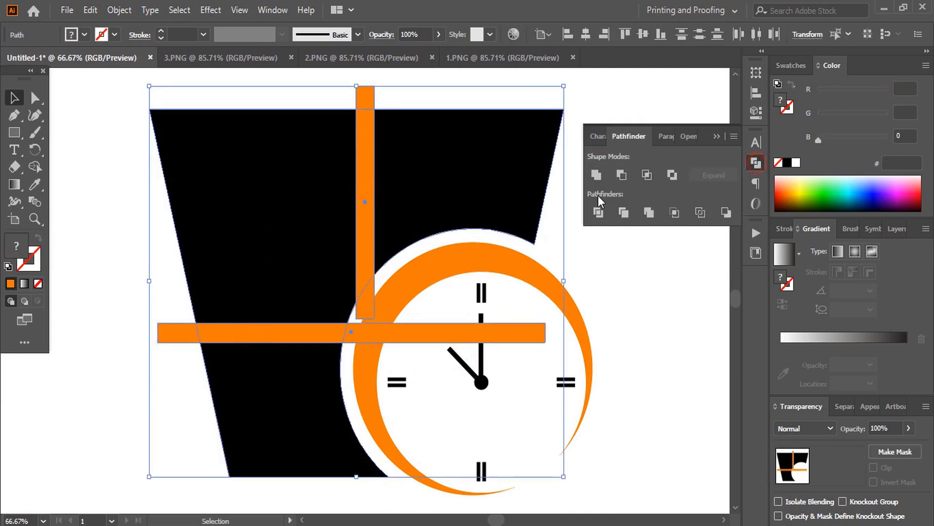
pyautogui.click(621, 174)
pyautogui.click(716, 136)
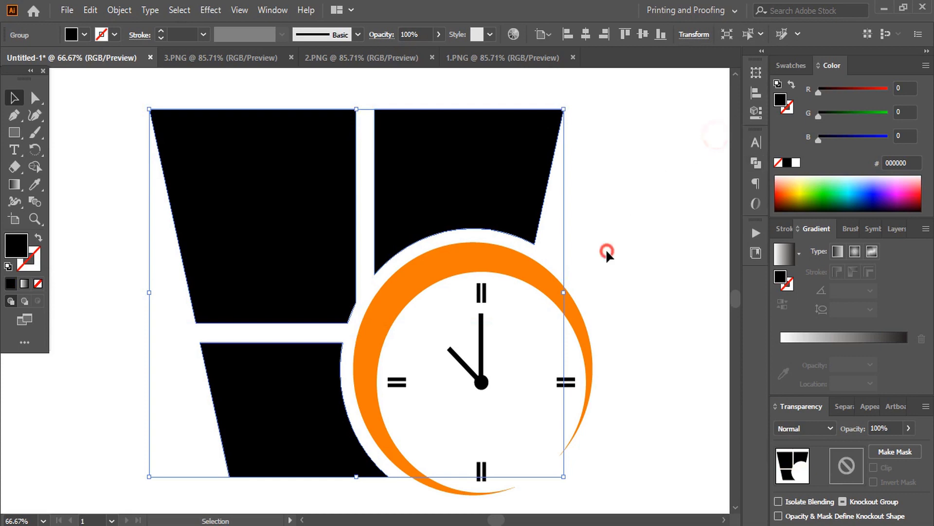
pyautogui.click(606, 252)
pyautogui.hotkey('ctrl', '-')
pyautogui.hotkey('ctrl', '-')
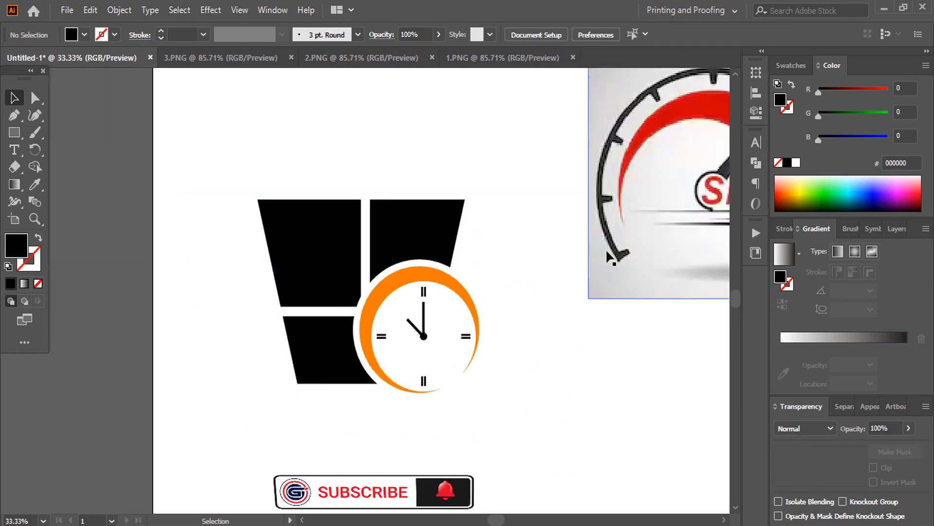
pyautogui.scroll(3, 588, 303)
pyautogui.hotkey('ctrl', '+')
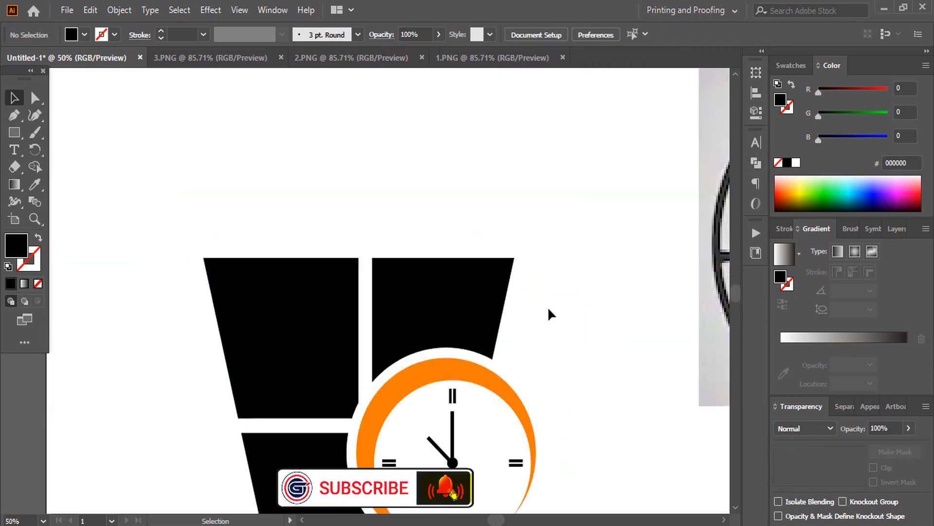
# Step: Draw a tall ellipse overlapping the top edge of the box's left half and fill it with cyan 13E4FF
pyautogui.scroll(-2, 549, 309)
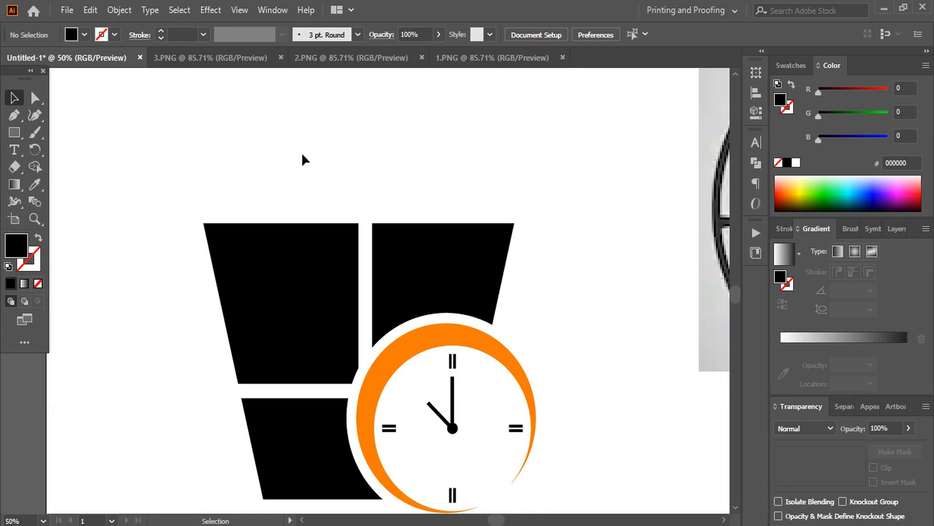
pyautogui.scroll(-2, 287, 149)
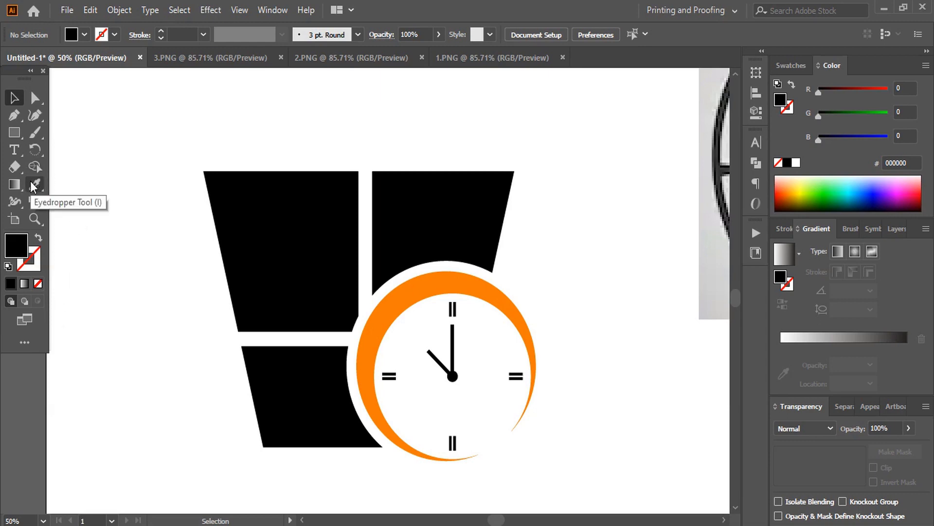
pyautogui.click(14, 132)
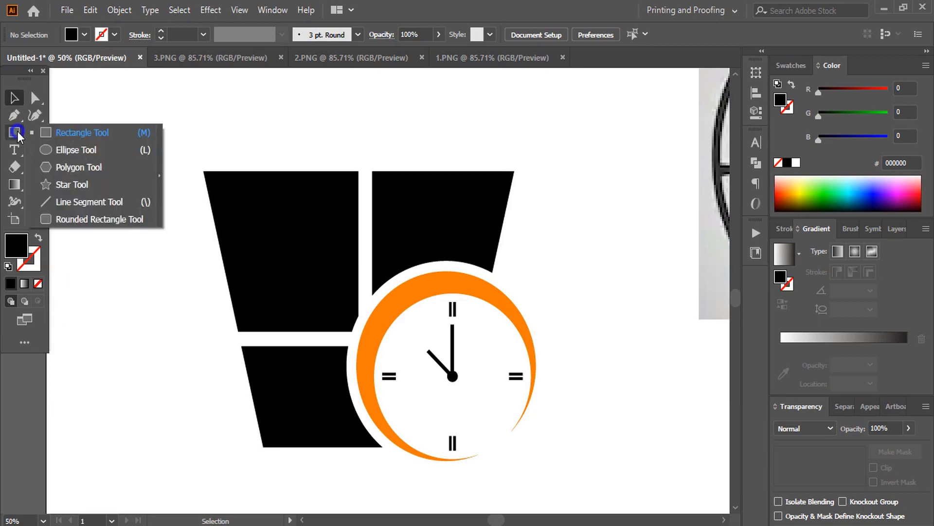
pyautogui.click(73, 150)
pyautogui.scroll(3, 389, 258)
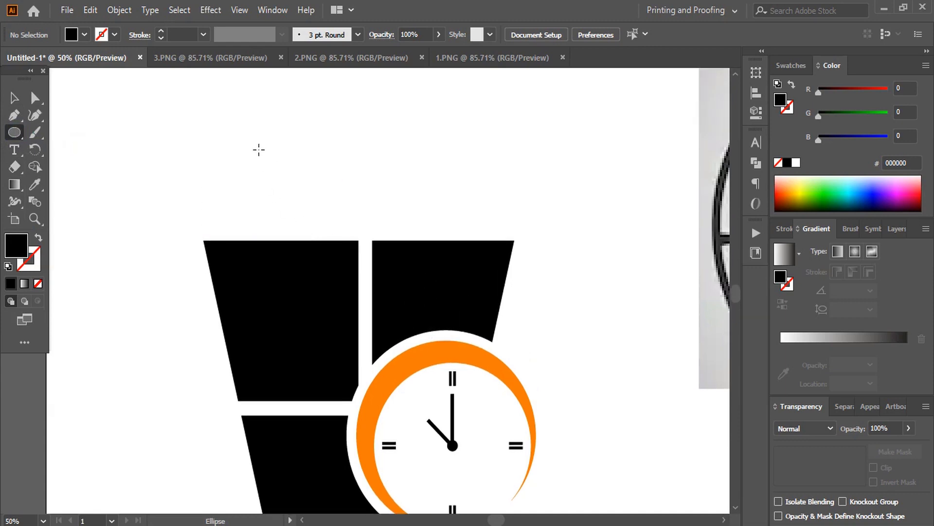
pyautogui.moveTo(259, 150); pyautogui.dragTo(368, 360)
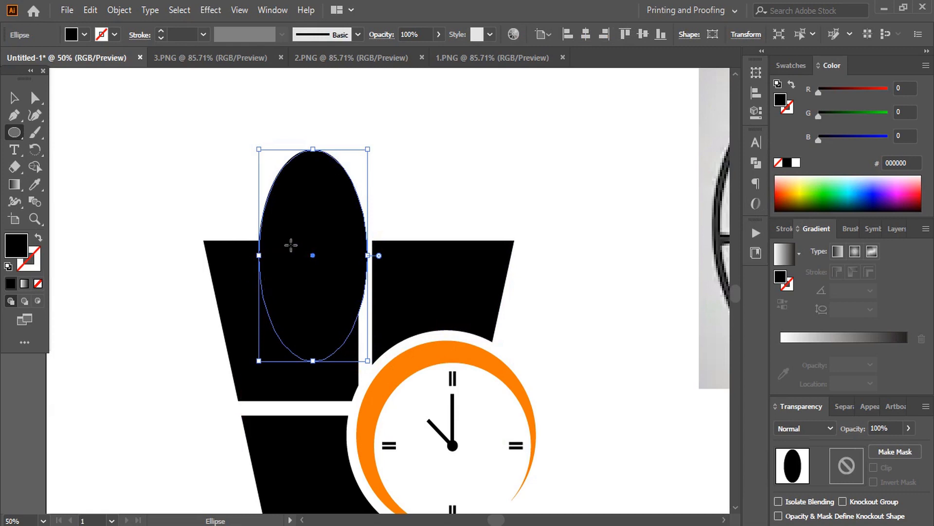
pyautogui.click(852, 191)
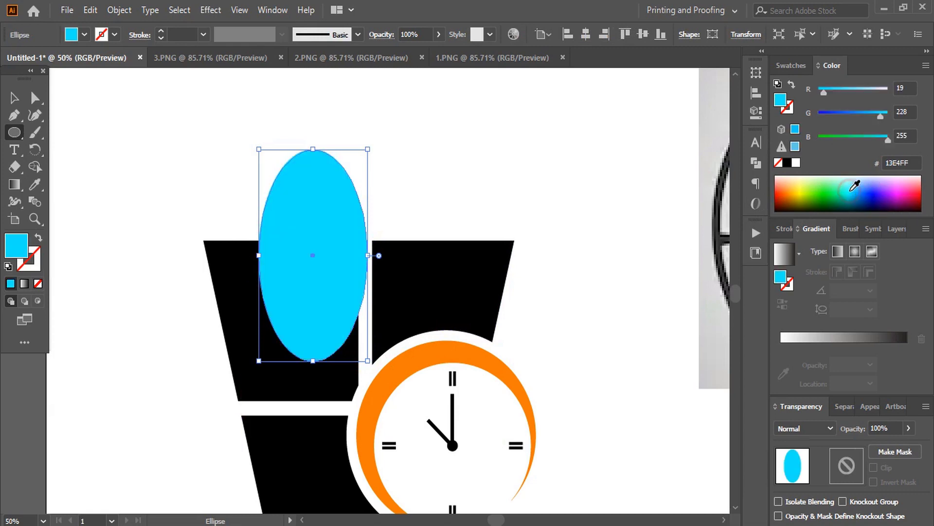
# Step: Tilt the cyan ellipse to the left and move it so its lower end meets the box's vertical gap
pyautogui.click(14, 97)
pyautogui.click(458, 159)
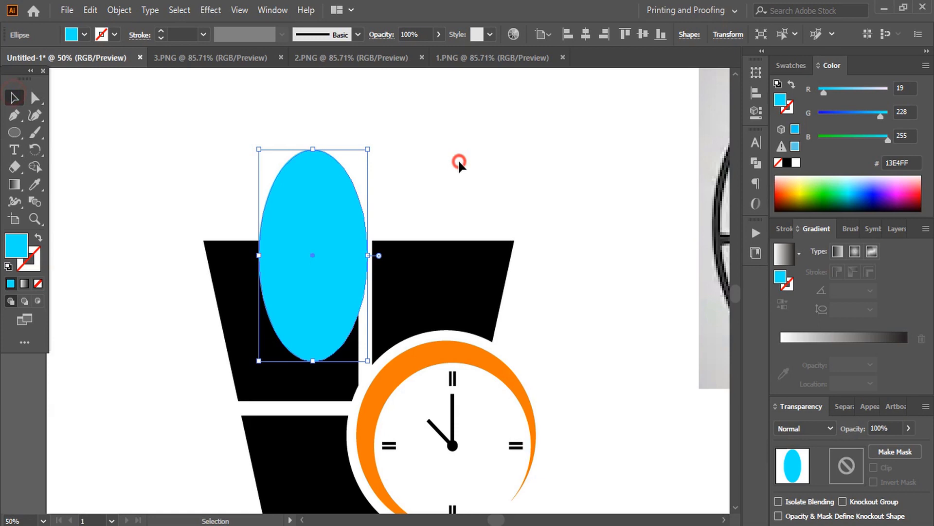
pyautogui.click(323, 192)
pyautogui.moveTo(351, 129); pyautogui.dragTo(273, 122)
pyautogui.moveTo(345, 244); pyautogui.dragTo(314, 200)
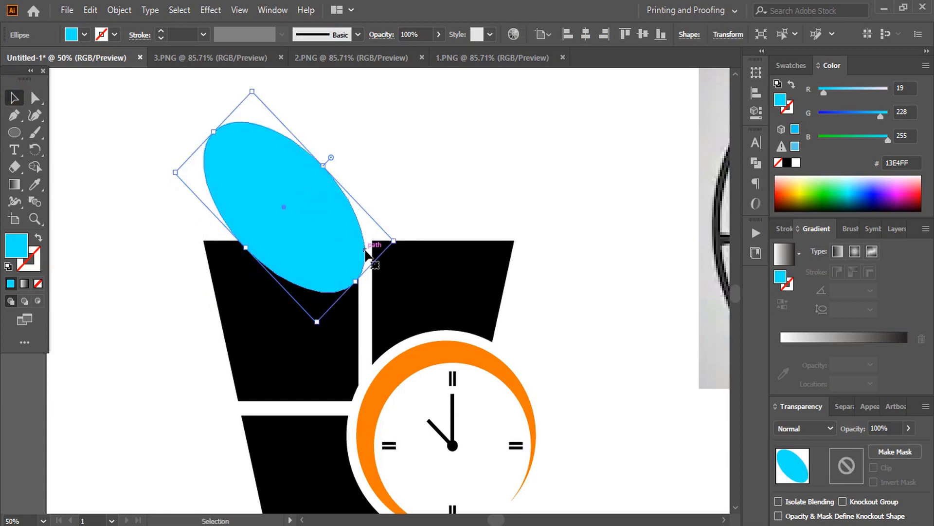
pyautogui.click(412, 183)
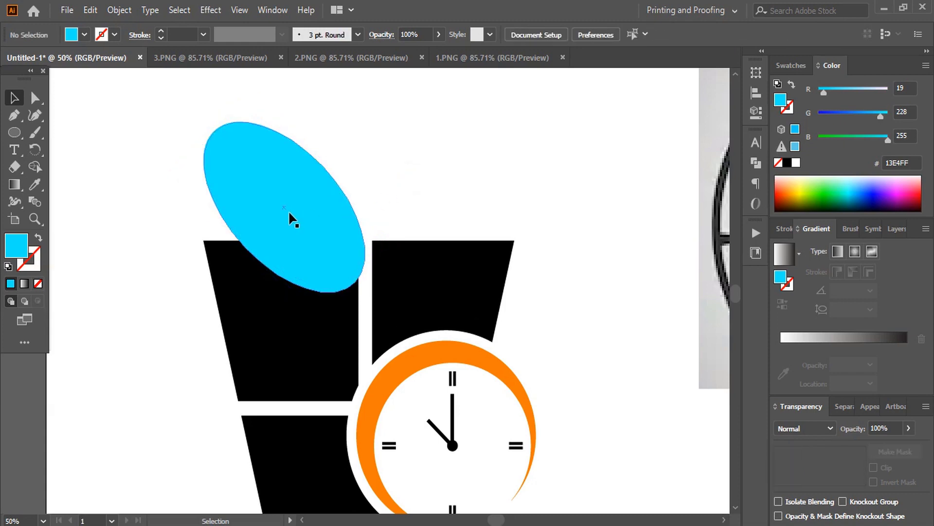
# Step: Duplicate the tilted cyan ellipse slightly below the original and fill the copy with orange EB4F00
pyautogui.moveTo(292, 212); pyautogui.dragTo(290, 223)
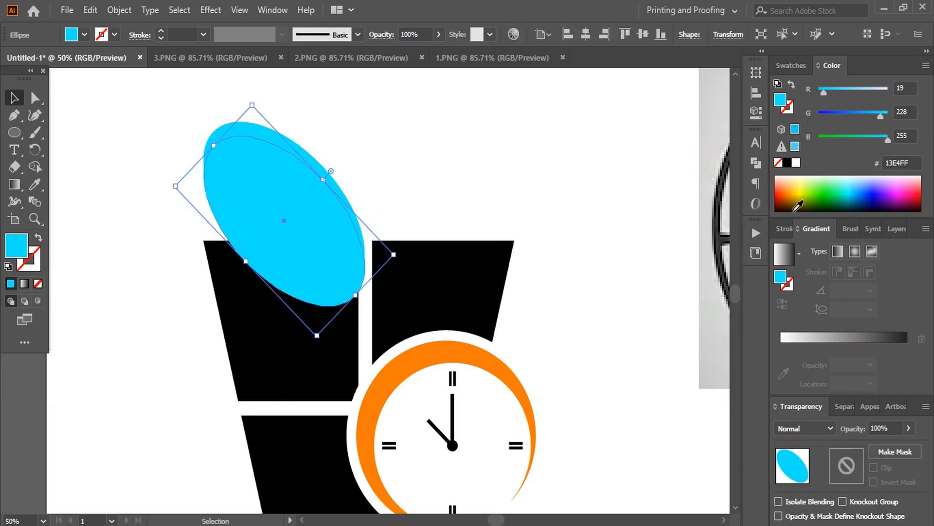
pyautogui.click(783, 197)
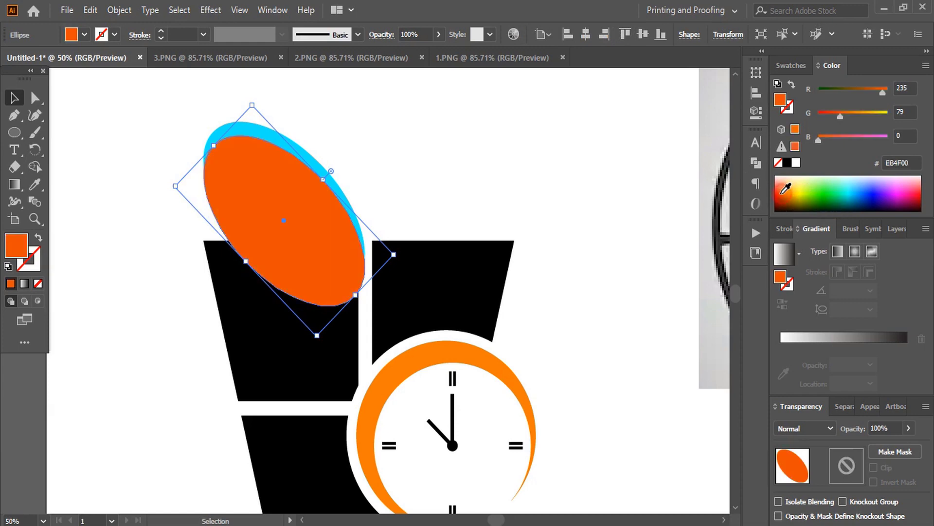
pyautogui.click(468, 147)
# Step: Narrow the orange ellipse and offset it down and right, leaving a tapered cyan rim along the upper-left side
pyautogui.click(295, 221)
pyautogui.moveTo(248, 262); pyautogui.dragTo(256, 260)
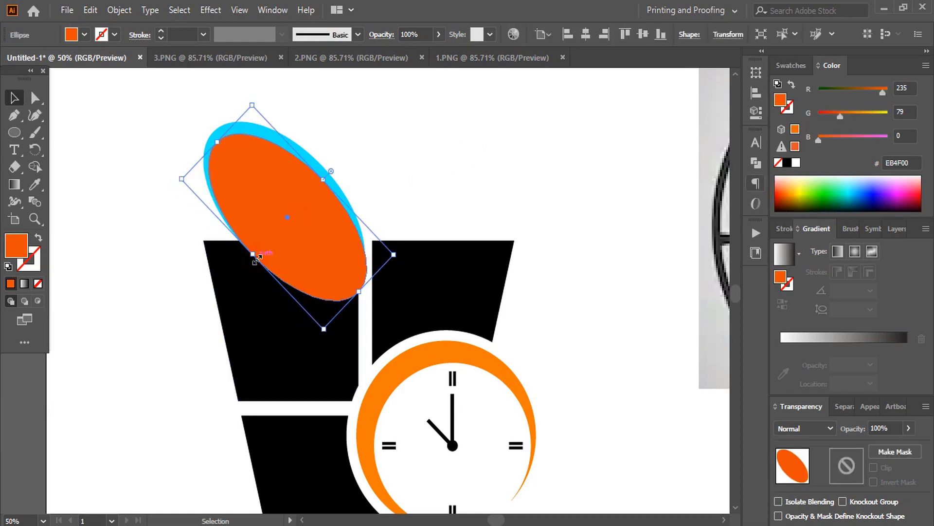
pyautogui.hotkey('ctrl', '+')
pyautogui.click(366, 229)
# Step: Subtract the orange ellipse from the cyan one with Minus Front to form a tapered ribbon loop
pyautogui.keyDown('shift'); pyautogui.click(273, 142); pyautogui.keyUp('shift')
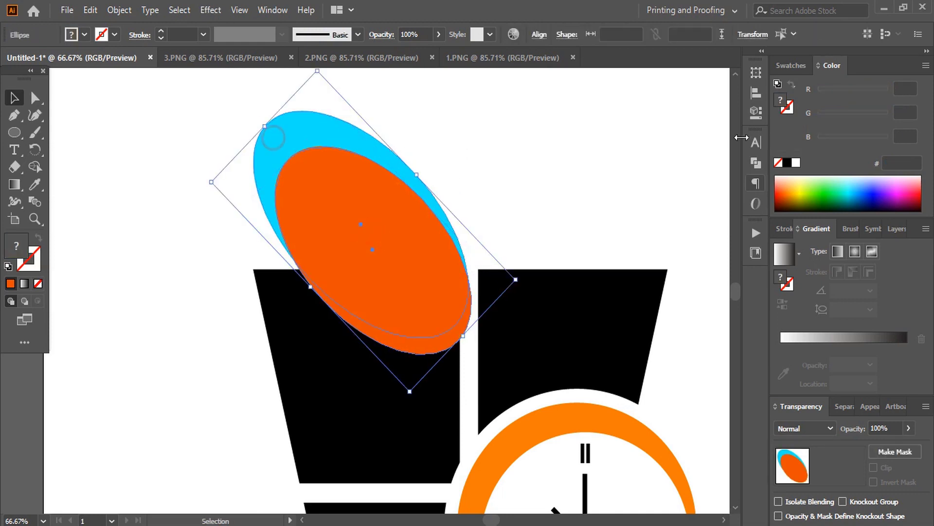
pyautogui.click(756, 163)
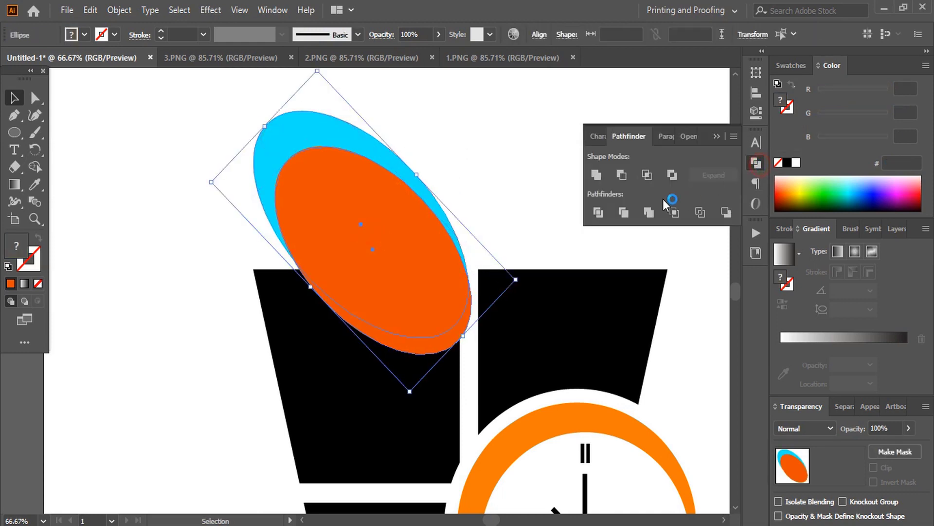
pyautogui.click(623, 173)
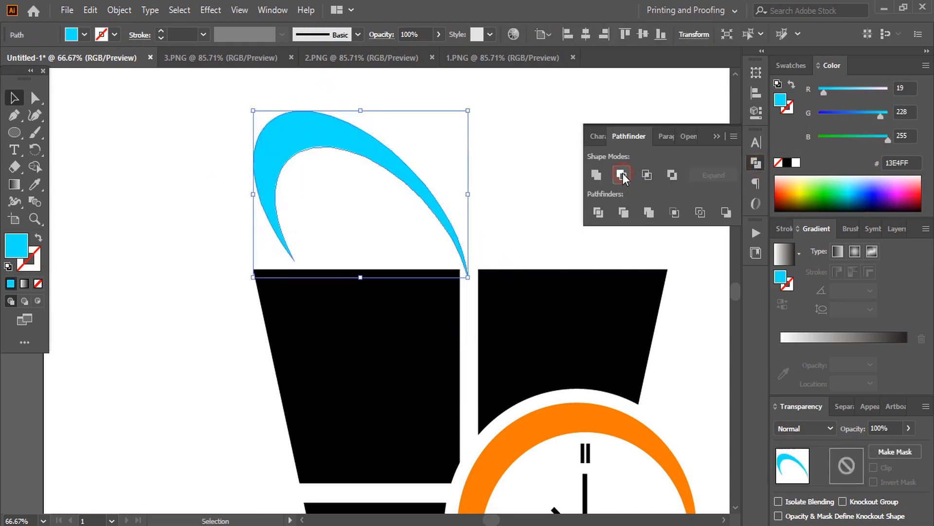
pyautogui.click(716, 135)
pyautogui.click(542, 202)
# Step: Reflect a copy of the cyan loop across the vertical axis through its lower-right tip to form a symmetrical bow
pyautogui.scroll(2, 539, 205)
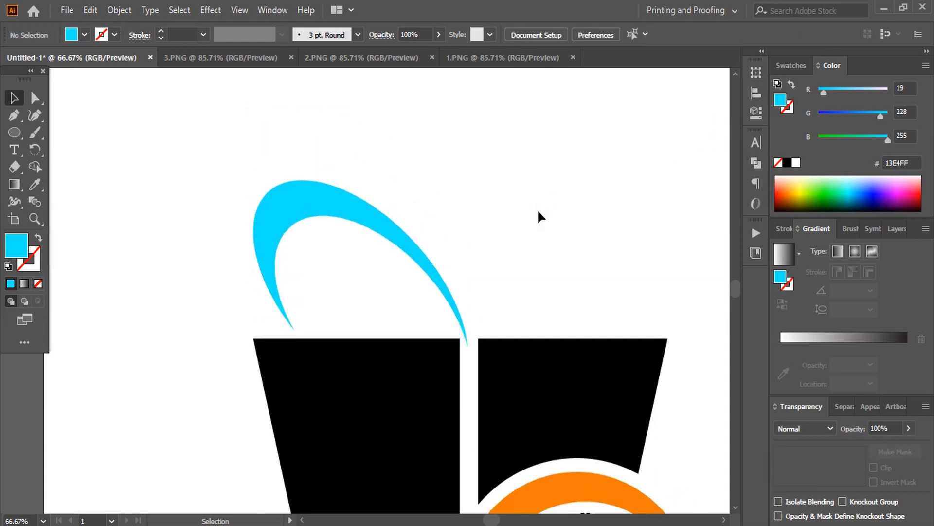
pyautogui.click(375, 215)
pyautogui.click(31, 150)
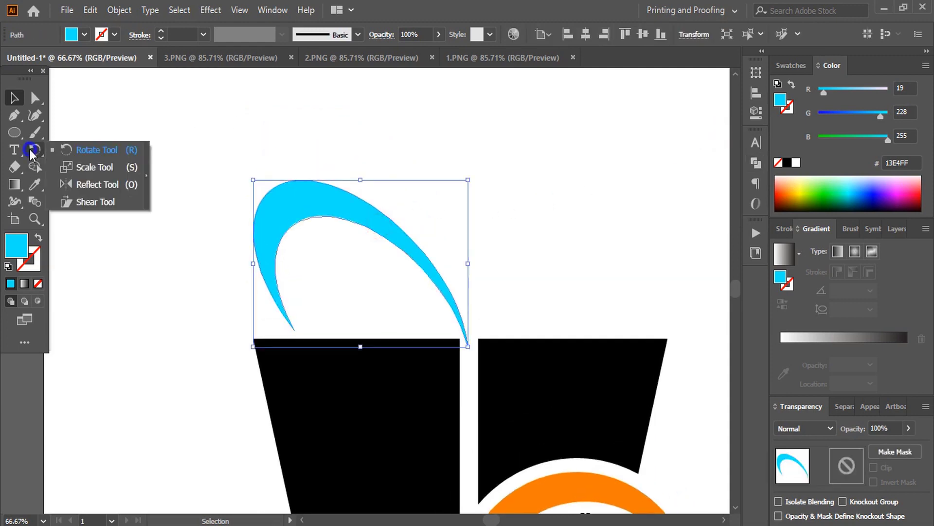
pyautogui.click(97, 184)
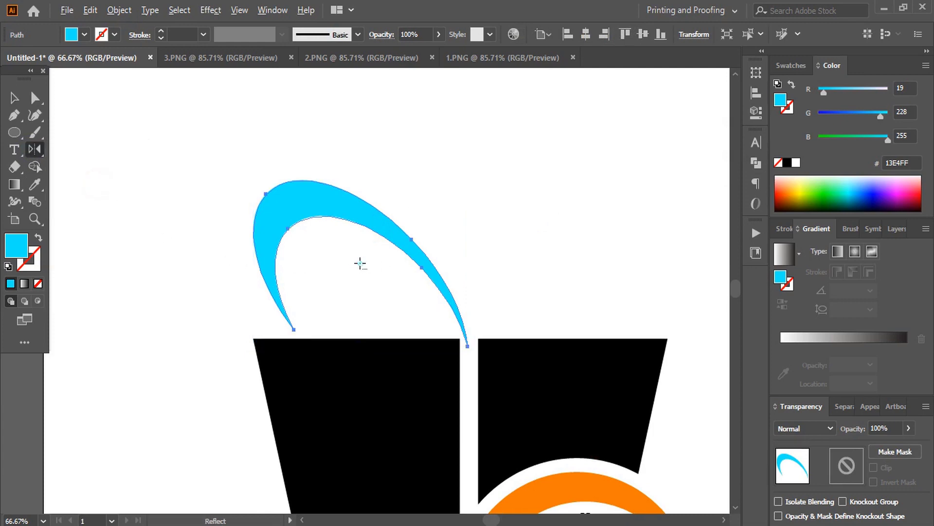
pyautogui.keyDown('alt'); pyautogui.click(466, 345); pyautogui.keyUp('alt')
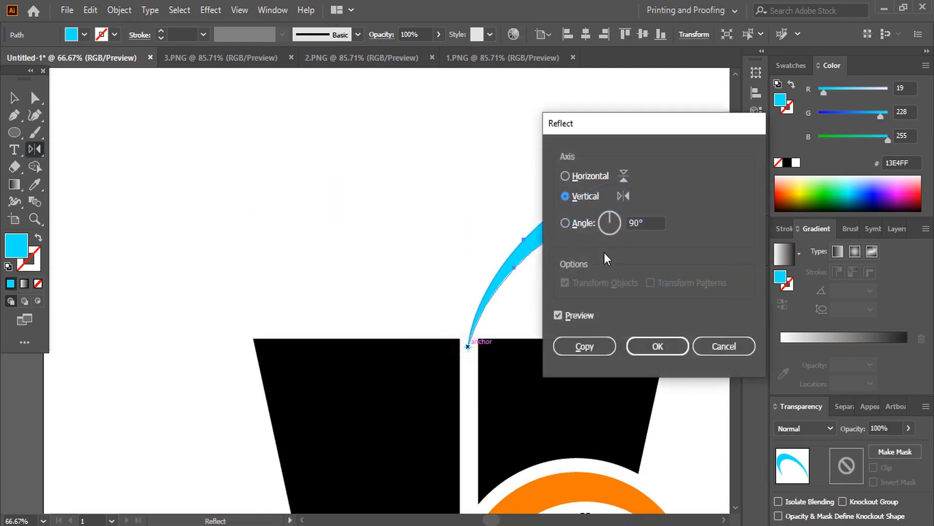
pyautogui.click(585, 347)
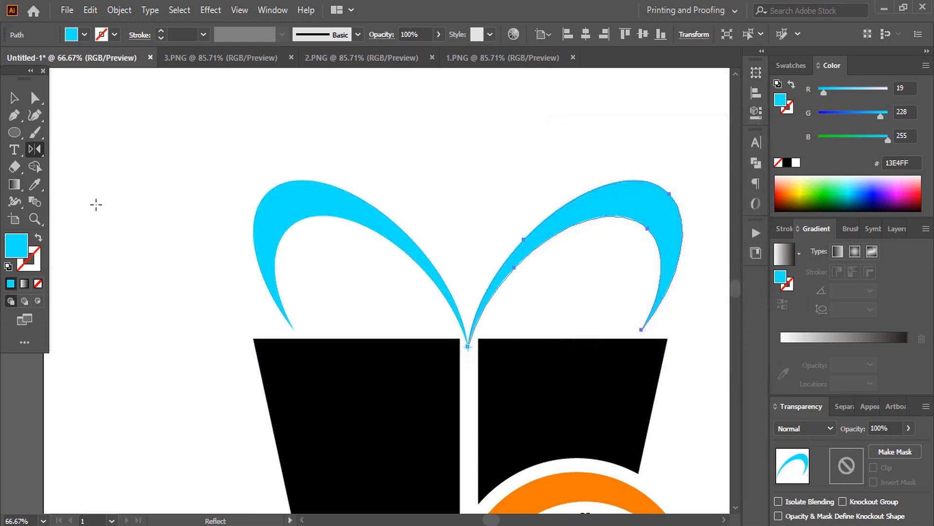
pyautogui.click(14, 97)
pyautogui.click(521, 214)
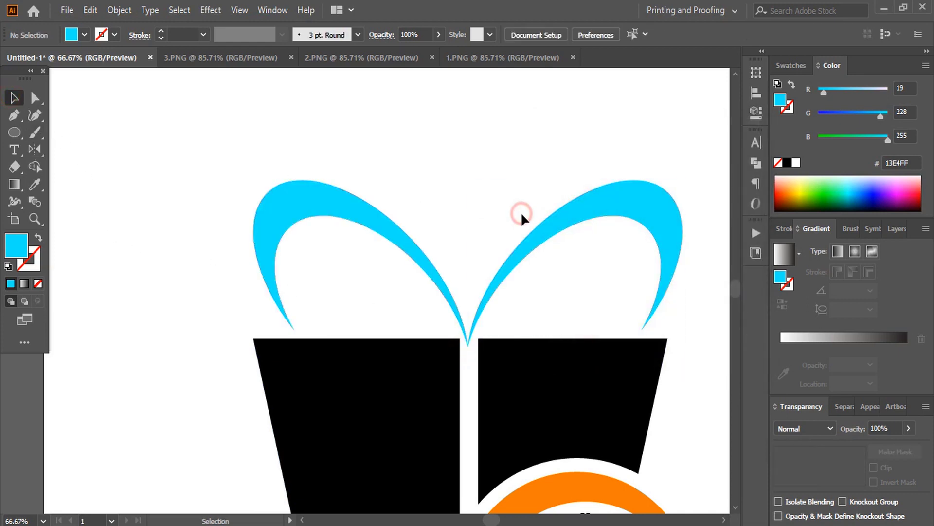
# Step: Stretch both bow loops taller, then scale them down and place the bow over the box's vertical gap
pyautogui.moveTo(514, 294); pyautogui.dragTo(520, 297)
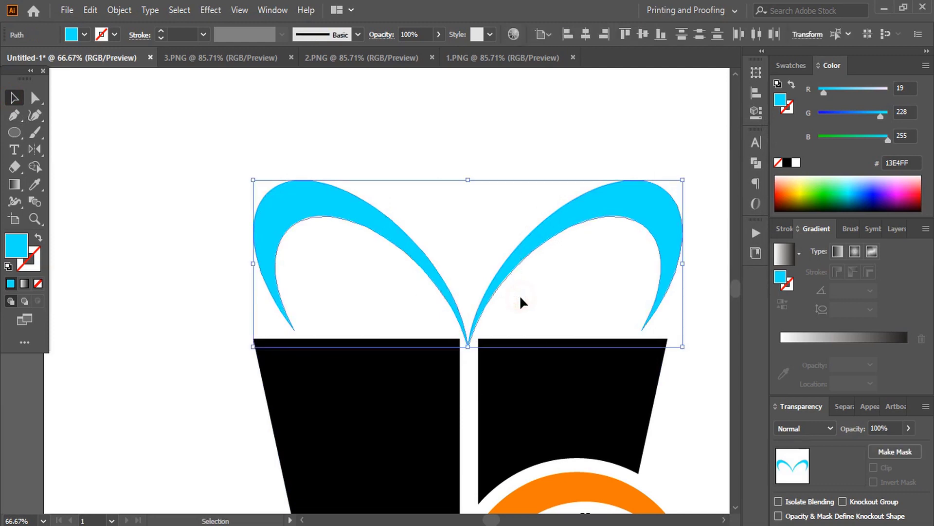
pyautogui.moveTo(470, 180); pyautogui.dragTo(468, 145)
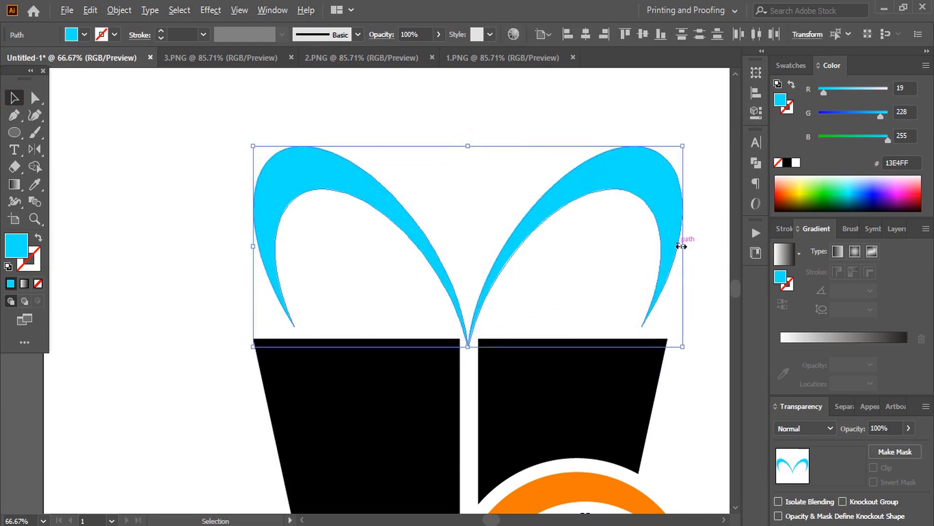
pyautogui.moveTo(682, 246); pyautogui.dragTo(616, 262)
pyautogui.moveTo(319, 252); pyautogui.dragTo(381, 249)
pyautogui.moveTo(553, 219); pyautogui.dragTo(527, 236)
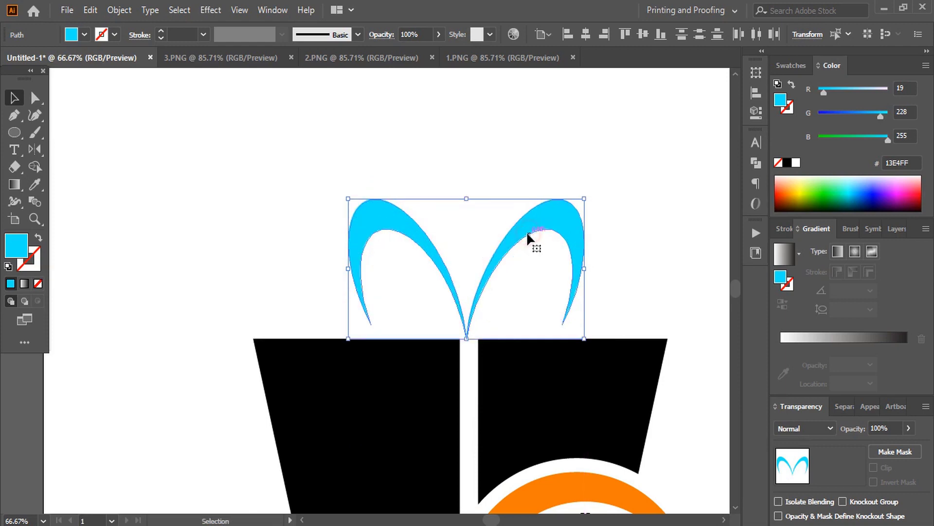
# Step: Enlarge and recenter the bow just above the box's vertical gap, and fill it with black
pyautogui.moveTo(346, 270); pyautogui.dragTo(307, 269)
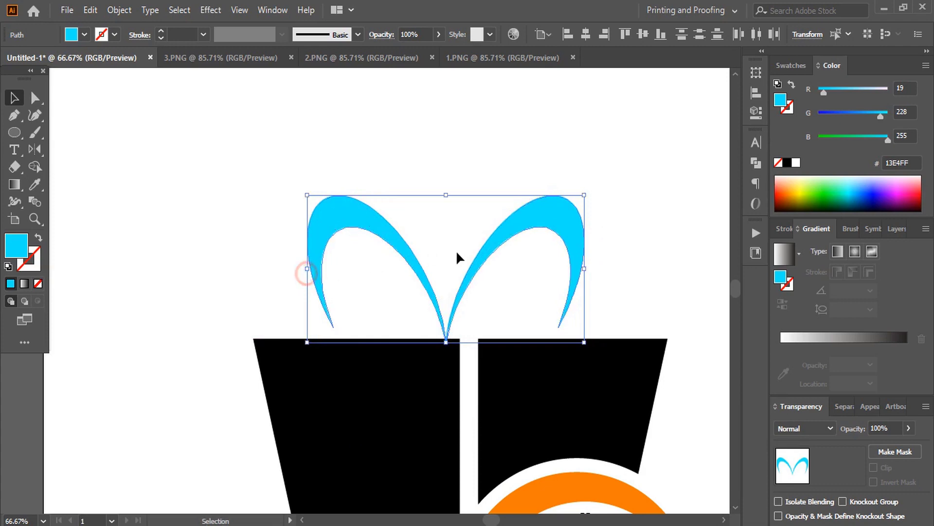
pyautogui.moveTo(483, 254); pyautogui.dragTo(504, 245)
pyautogui.click(787, 162)
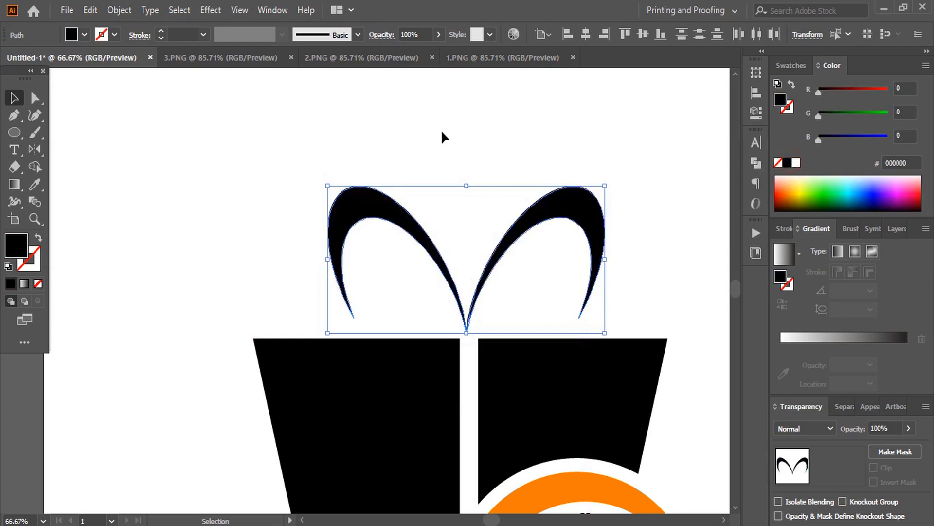
pyautogui.click(443, 137)
# Step: Draw a curved ribbon tail with a notched end from the bow's knot across the left box panel using the Pen tool, filled white
pyautogui.scroll(-2, 442, 138)
pyautogui.click(14, 115)
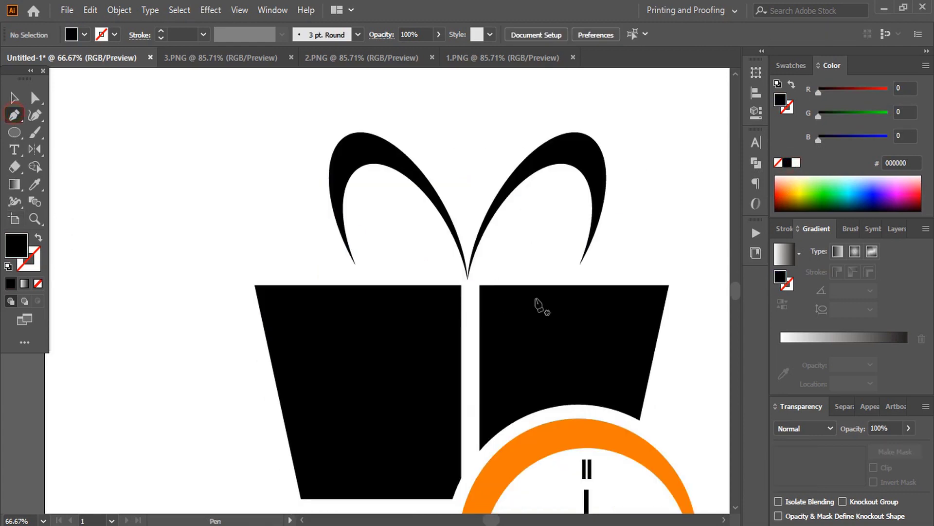
pyautogui.scroll(-2, 550, 292)
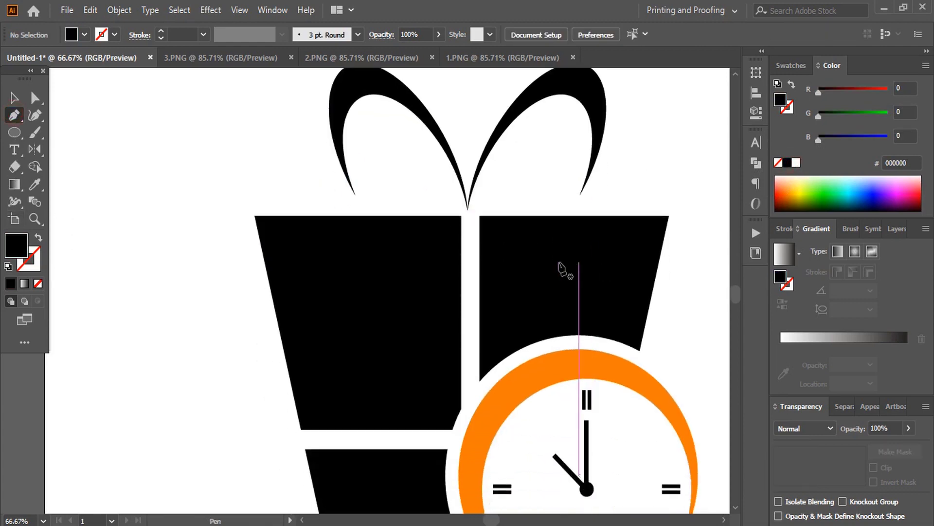
pyautogui.click(458, 207)
pyautogui.scroll(-2, 397, 323)
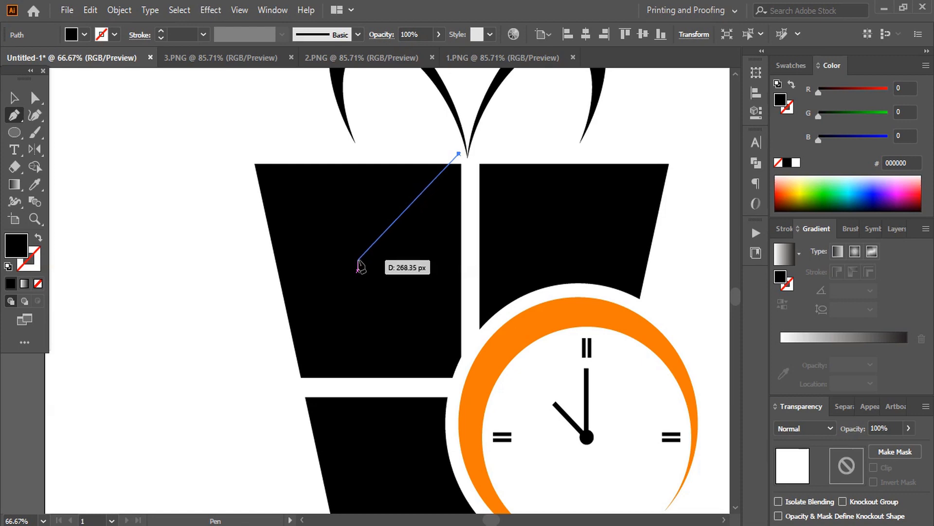
pyautogui.moveTo(355, 260); pyautogui.dragTo(316, 349)
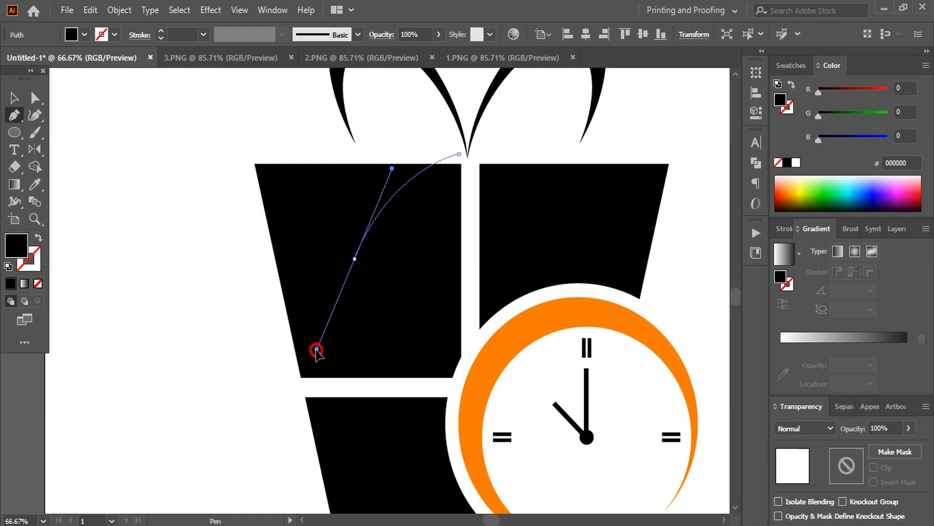
pyautogui.click(355, 258)
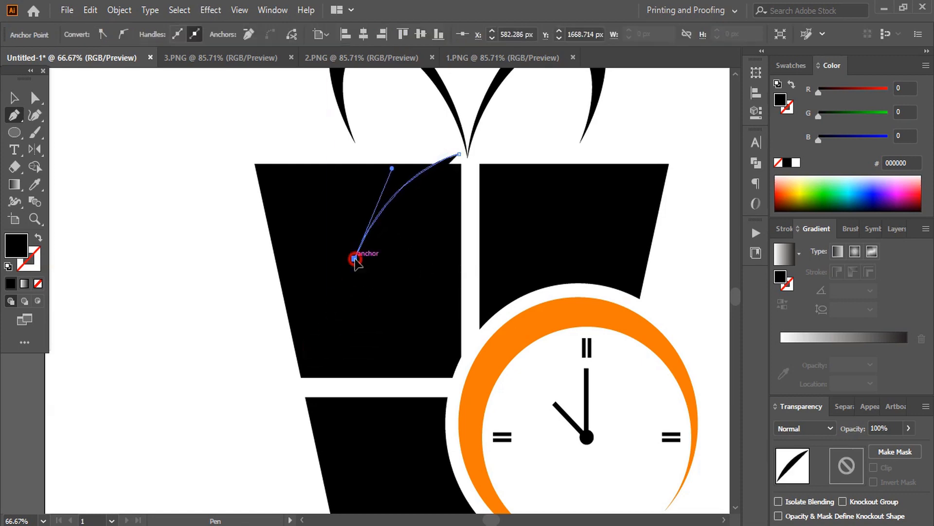
pyautogui.click(398, 236)
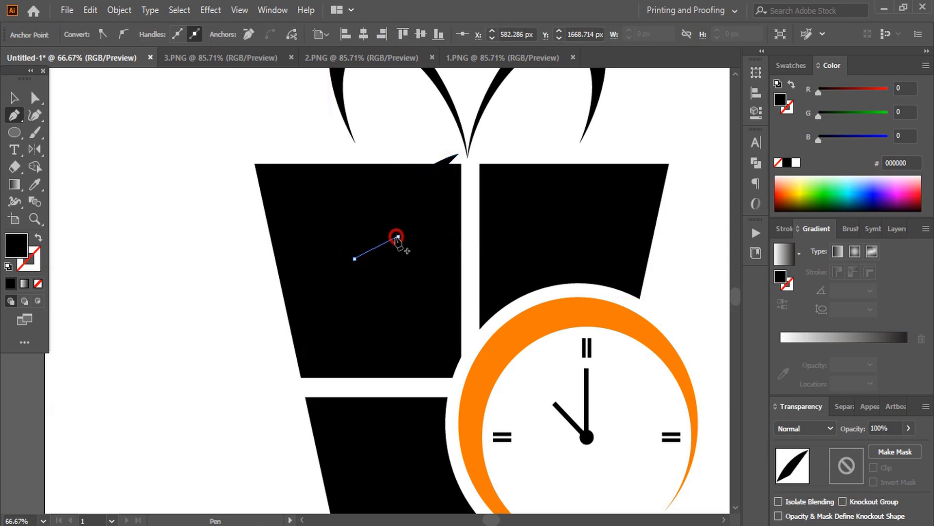
pyautogui.click(405, 285)
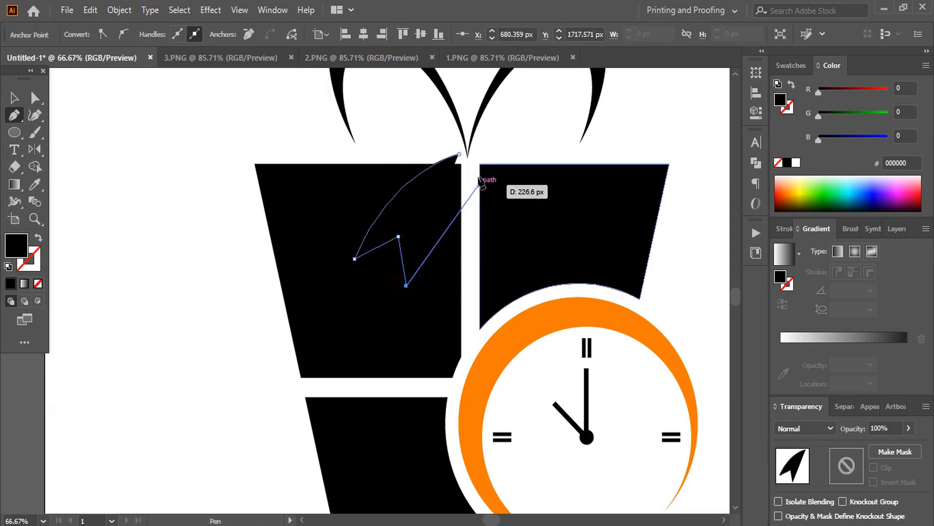
pyautogui.moveTo(468, 164)
pyautogui.mouseDown()
pyautogui.moveTo(509, 142)
pyautogui.moveTo(377, 191)
pyautogui.mouseUp()
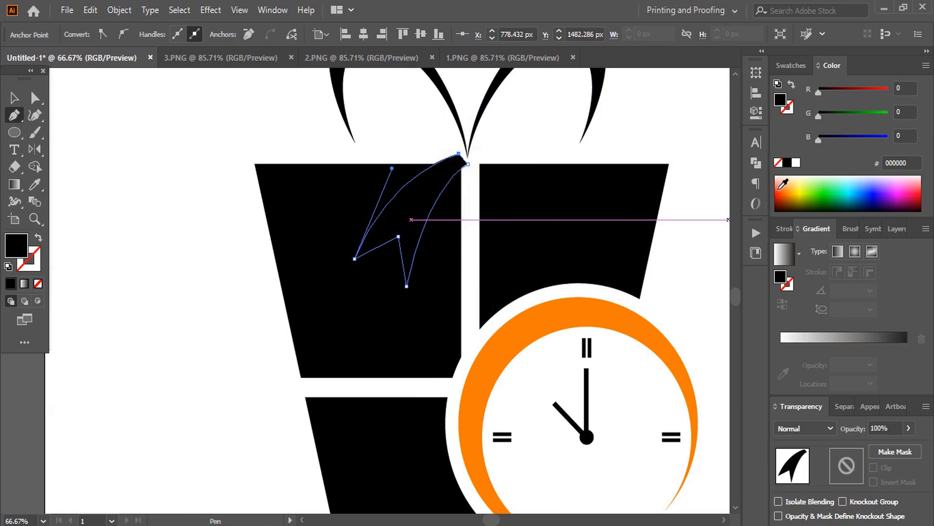
pyautogui.click(795, 163)
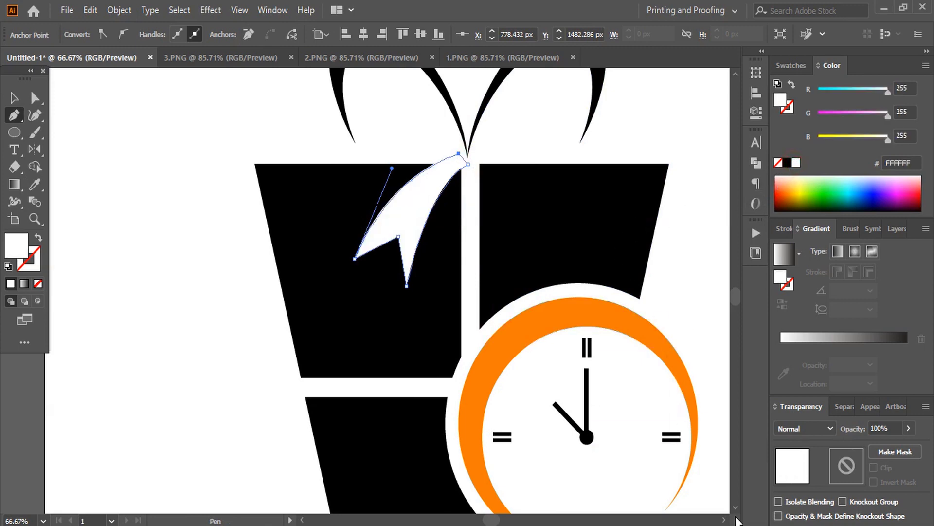
# Step: Reflect a copy of the white ribbon tail across the vertical axis through its corner point at the bow's knot
pyautogui.click(722, 518)
pyautogui.click(15, 97)
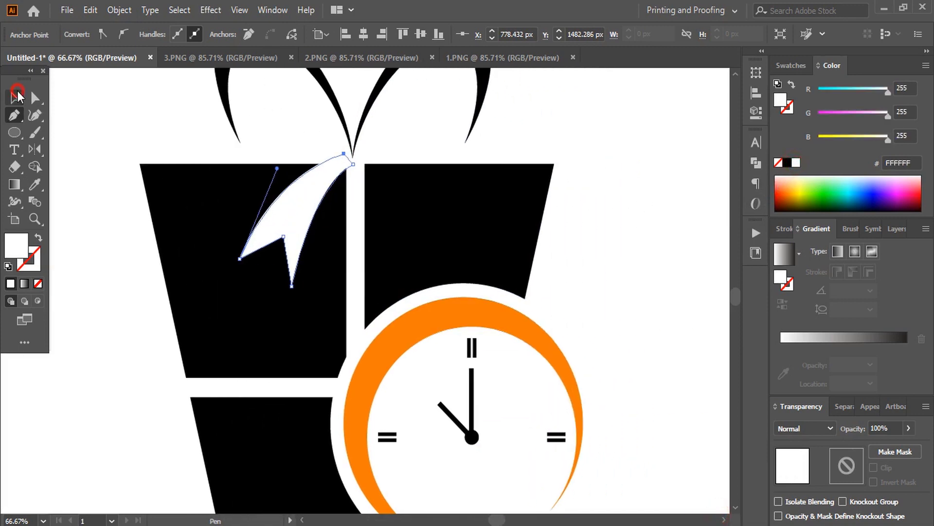
pyautogui.click(117, 101)
pyautogui.click(299, 200)
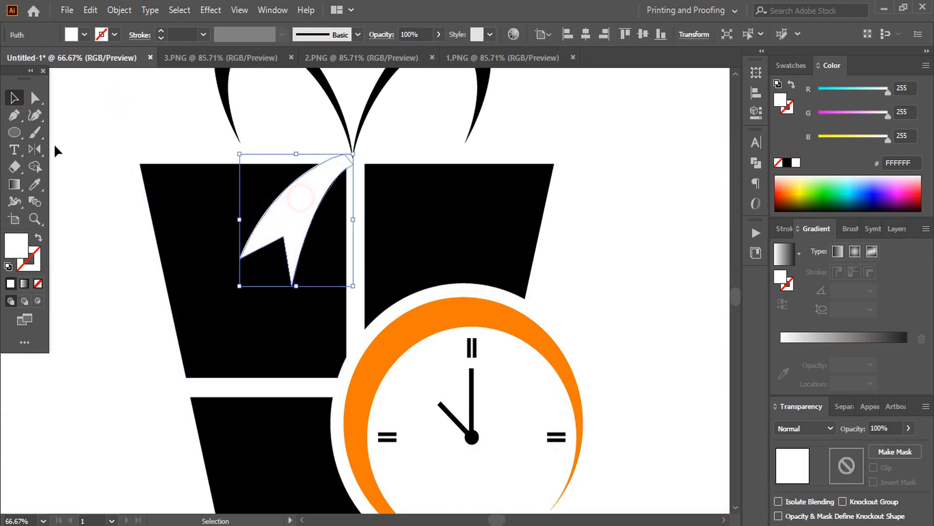
pyautogui.click(35, 149)
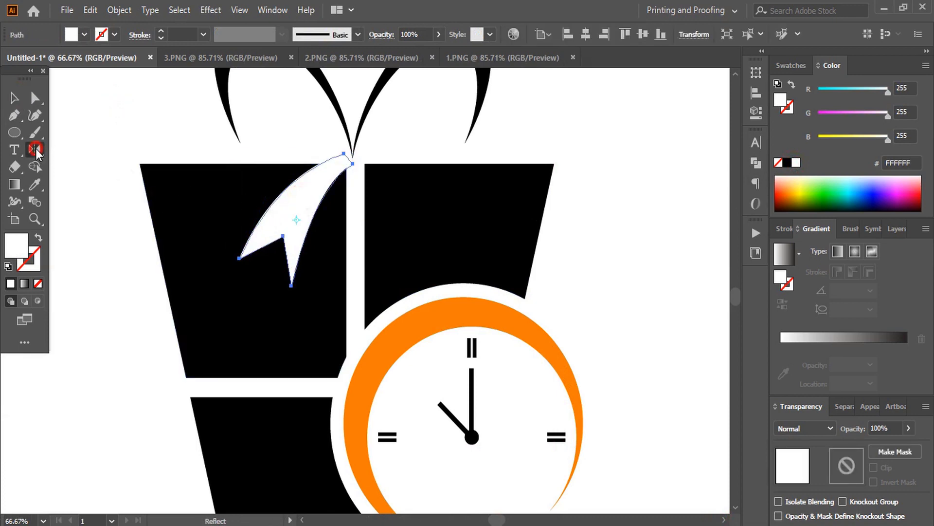
pyautogui.keyDown('alt'); pyautogui.click(353, 164); pyautogui.keyUp('alt')
pyautogui.click(584, 346)
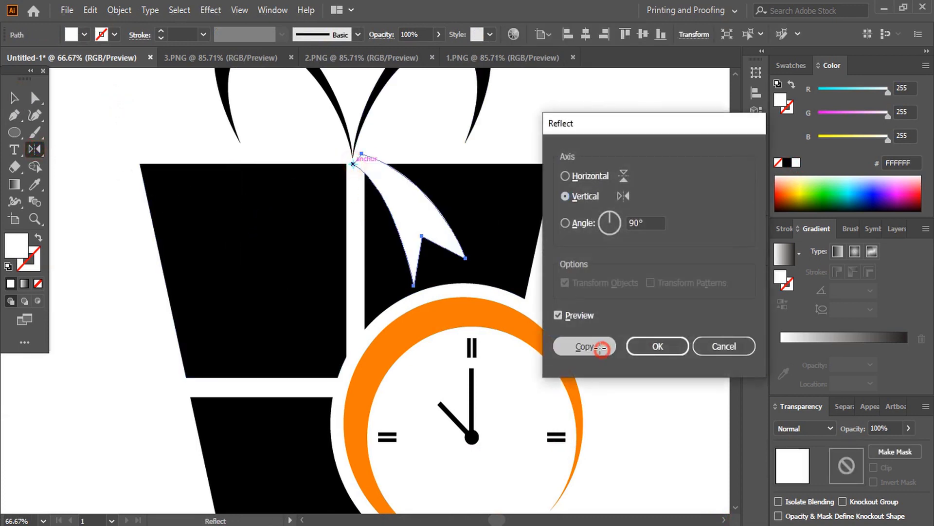
# Step: Scale the mirrored right ribbon tail down proportionally and nudge it up to meet the bow's knot
pyautogui.click(14, 97)
pyautogui.moveTo(466, 286); pyautogui.dragTo(422, 255)
pyautogui.click(610, 246)
pyautogui.scroll(2, 511, 242)
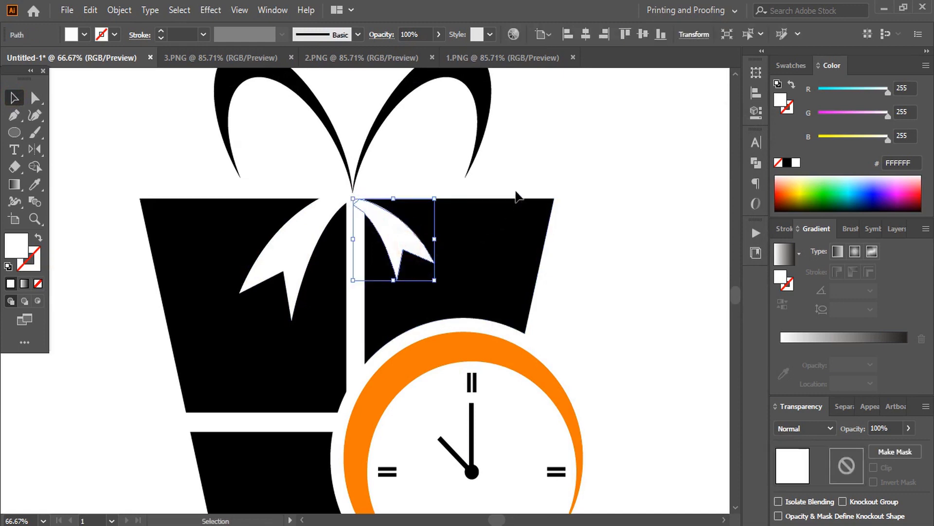
pyautogui.press('Up')
pyautogui.press('Up')
pyautogui.press('Up')
pyautogui.press('Up')
pyautogui.press('Up')
pyautogui.press('Up')
pyautogui.press('Up')
pyautogui.press('Up')
pyautogui.press('Up')
pyautogui.press('Up')
pyautogui.press('Up')
pyautogui.press('Up')
pyautogui.press('Up')
pyautogui.press('Up')
pyautogui.press('Up')
pyautogui.press('Up')
pyautogui.press('Up')
pyautogui.press('Up')
pyautogui.press('Up')
pyautogui.press('Up')
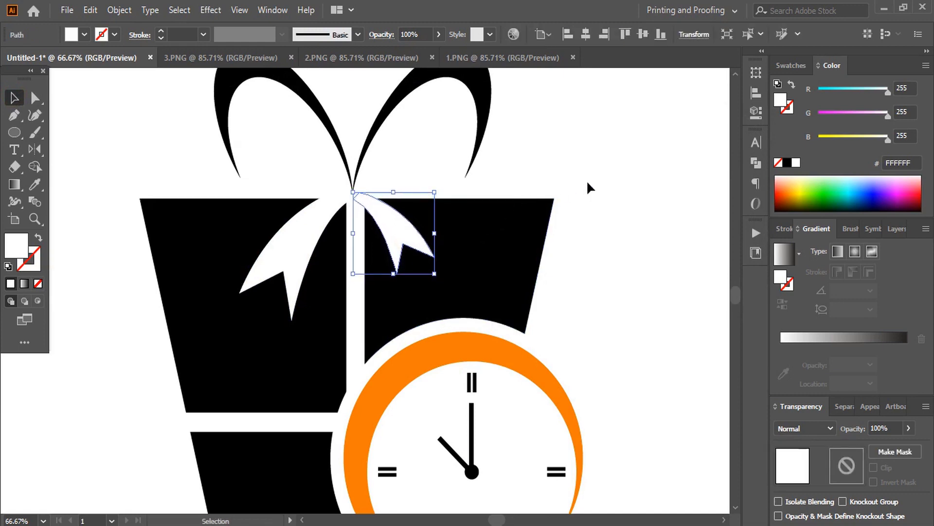
pyautogui.click(590, 185)
# Step: Cut both ribbon tails out of the black box panels with the Shape Builder tool, leaving notched gaps
pyautogui.click(273, 259)
pyautogui.keyDown('shift'); pyautogui.click(407, 236); pyautogui.keyUp('shift')
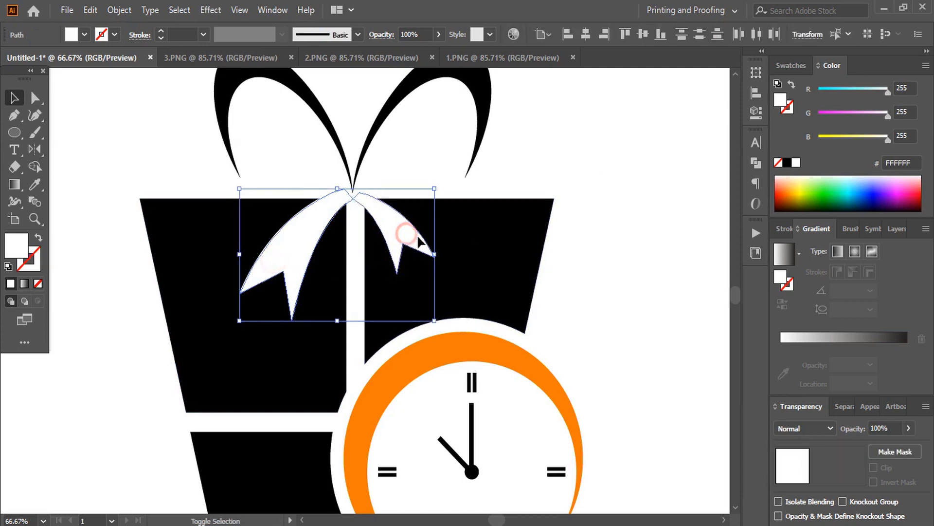
pyautogui.keyDown('shift'); pyautogui.click(511, 225); pyautogui.keyUp('shift')
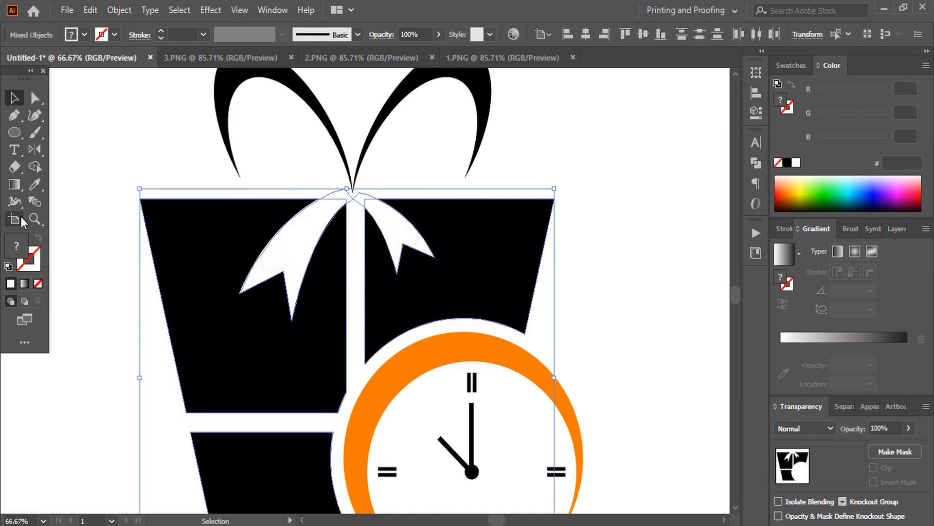
pyautogui.click(35, 166)
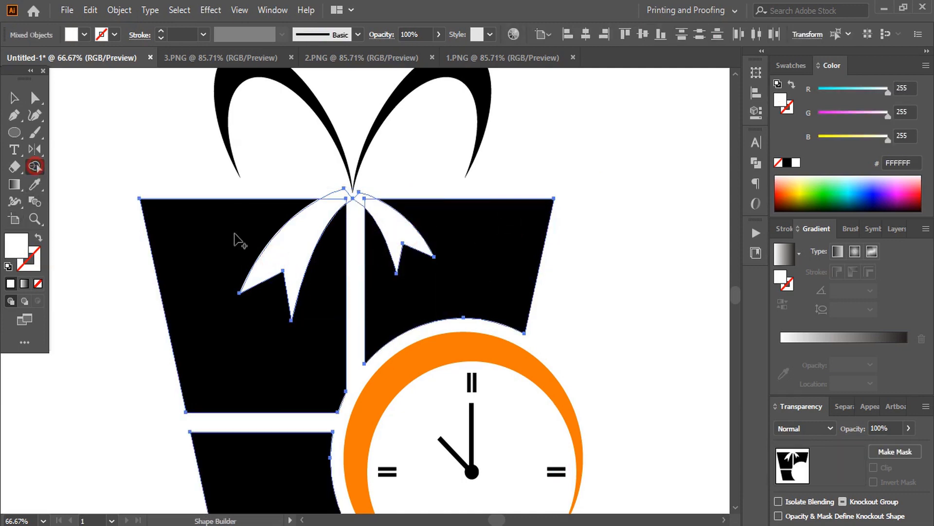
pyautogui.moveTo(334, 194); pyautogui.dragTo(373, 204)
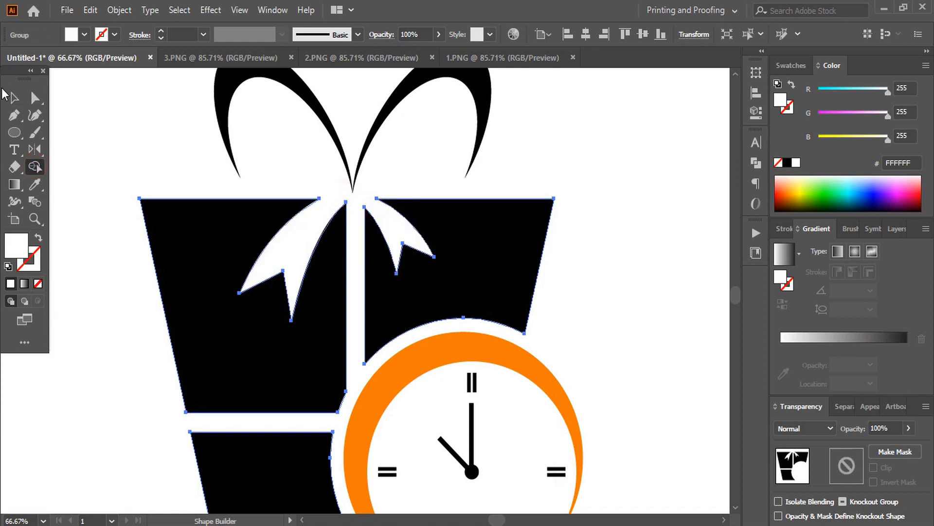
pyautogui.click(12, 97)
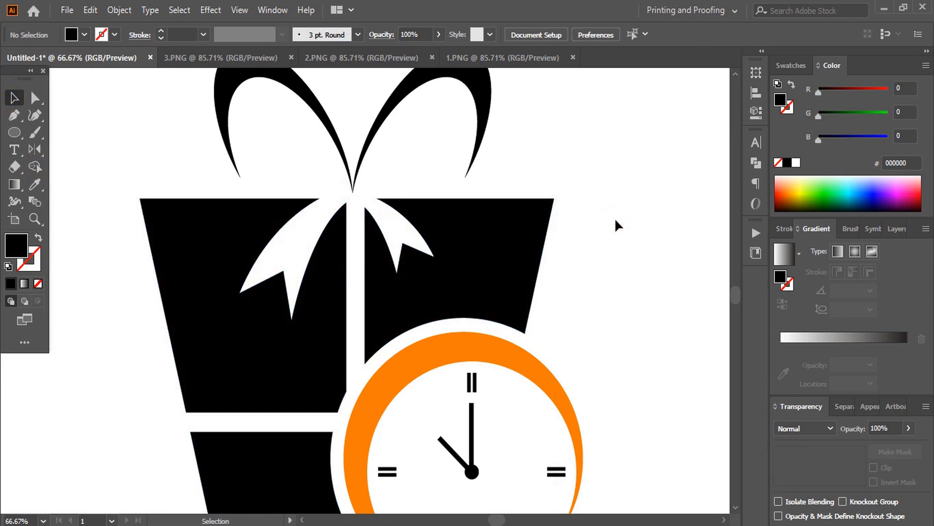
# Step: Review the logo beside the design brief, and move the speedometer reference image down level with the gift box
pyautogui.hotkey('ctrl', '-')
pyautogui.hotkey('ctrl', '-')
pyautogui.hotkey('ctrl', '-')
pyautogui.hotkey('ctrl', '-')
pyautogui.hotkey('ctrl', '-')
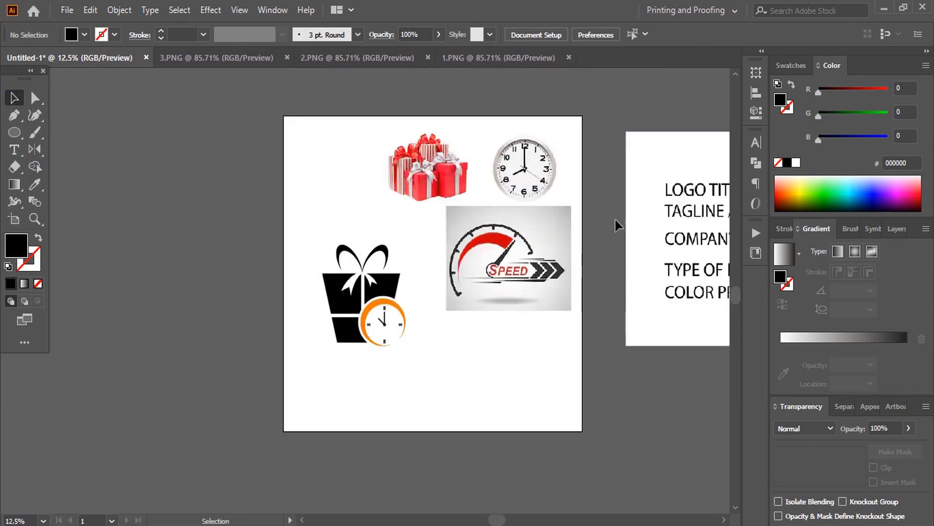
pyautogui.click(724, 519)
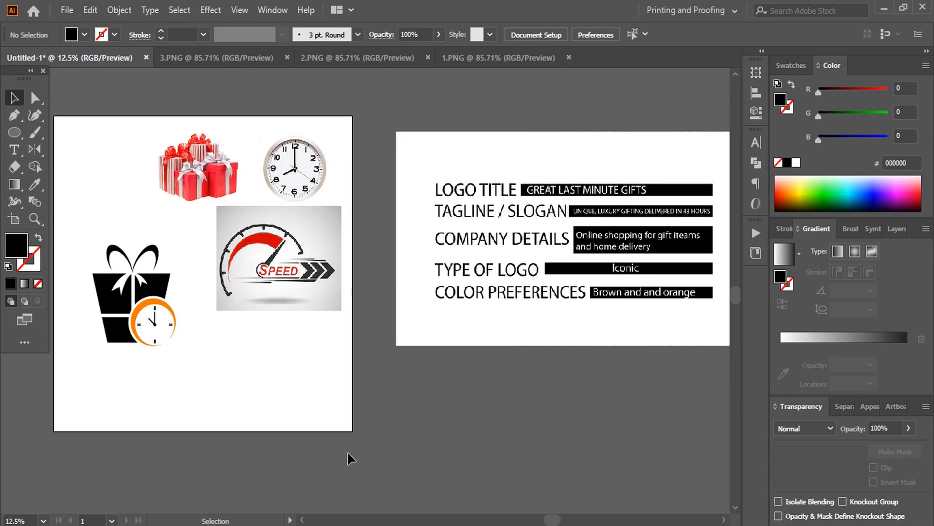
pyautogui.click(303, 519)
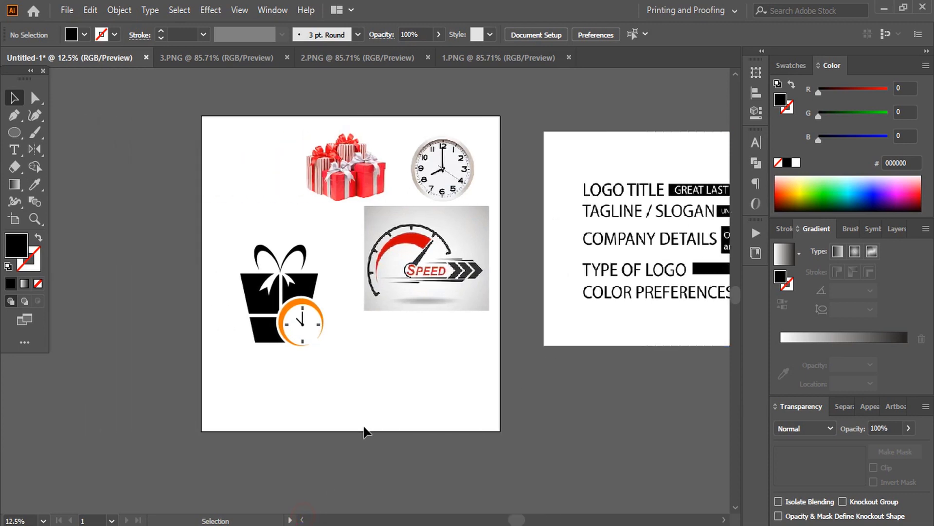
pyautogui.scroll(2, 365, 427)
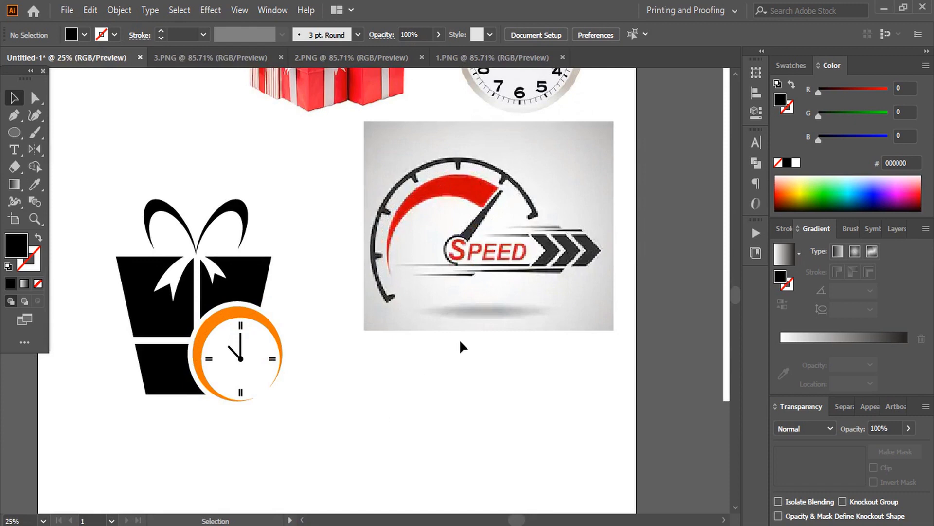
pyautogui.moveTo(487, 266); pyautogui.dragTo(460, 301)
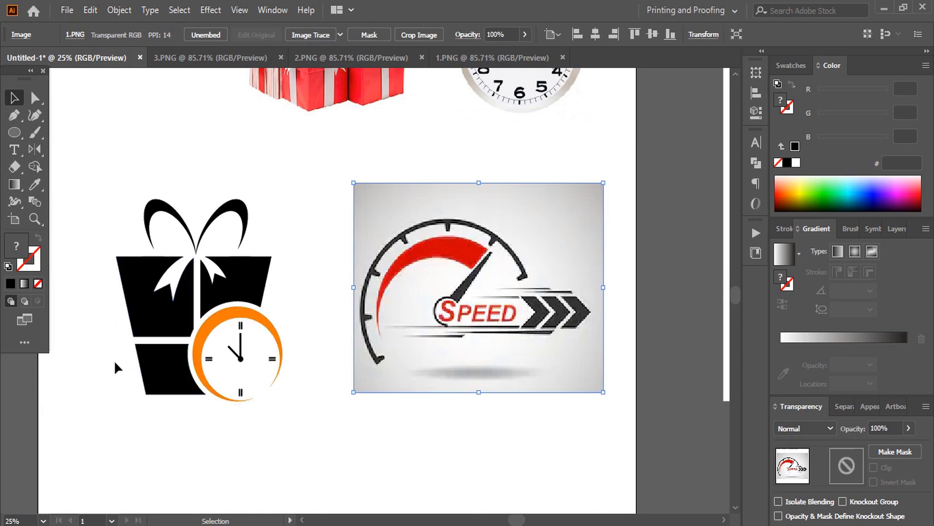
# Step: Draw a thin black horizontal rectangle beside the left edge of the box's upper panel
pyautogui.hscroll(-5, 298, 517)
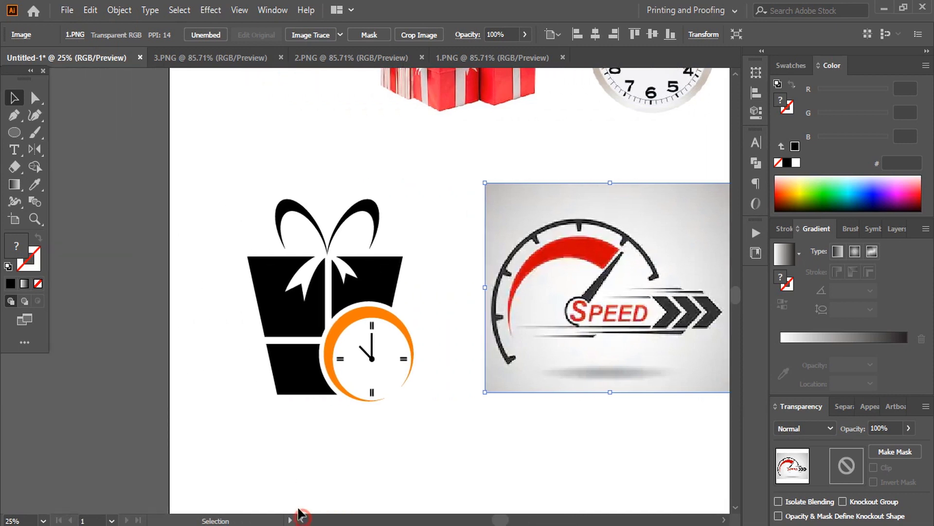
pyautogui.click(13, 136)
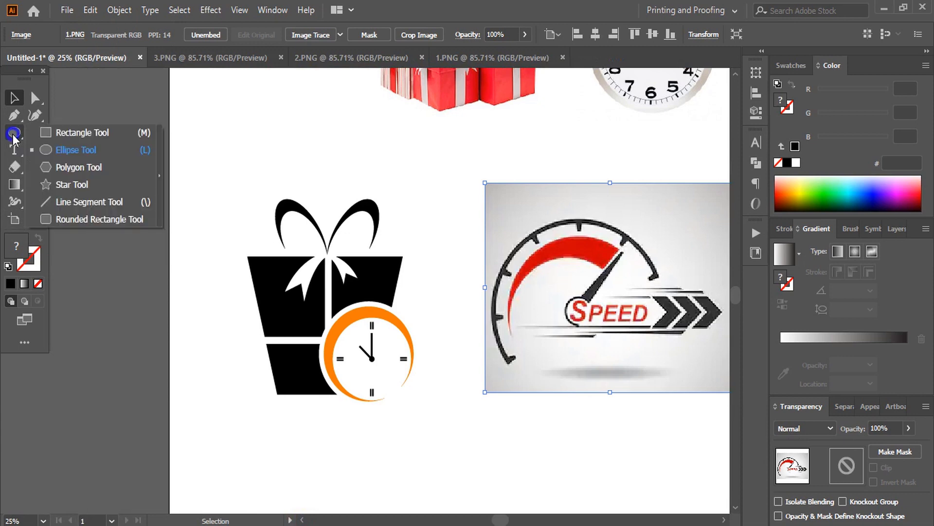
pyautogui.click(83, 136)
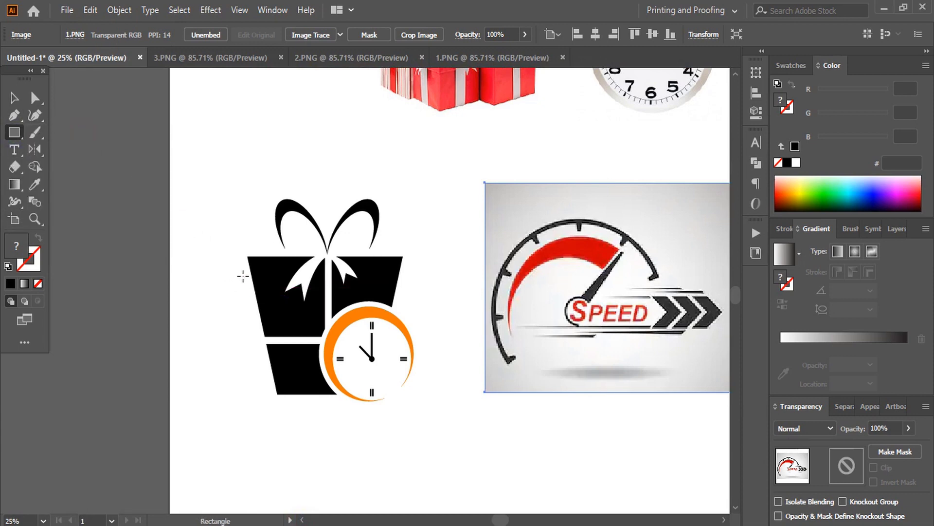
pyautogui.moveTo(240, 274)
pyautogui.mouseDown()
pyautogui.moveTo(162, 271)
pyautogui.moveTo(126, 282)
pyautogui.mouseUp()
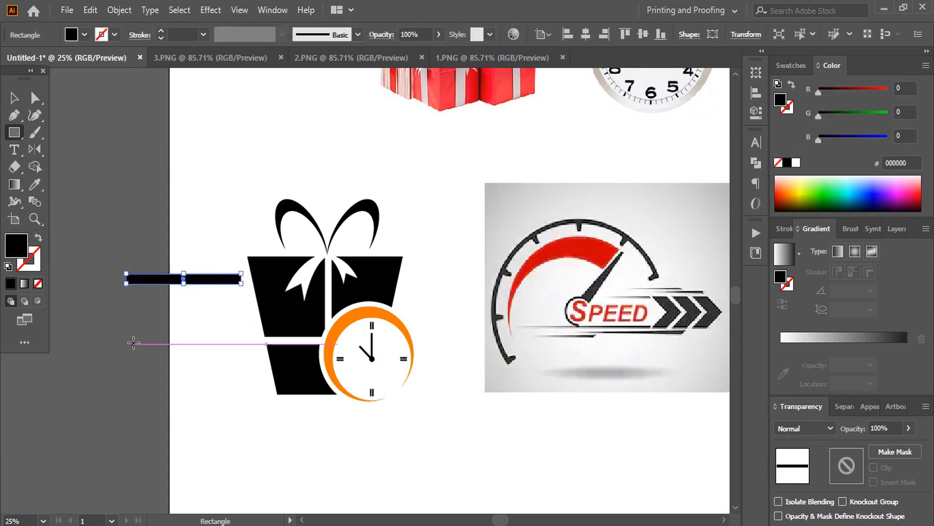
# Step: Taper the thin rectangle into a pointed speed line by deleting its lower-left anchor point
pyautogui.click(14, 115)
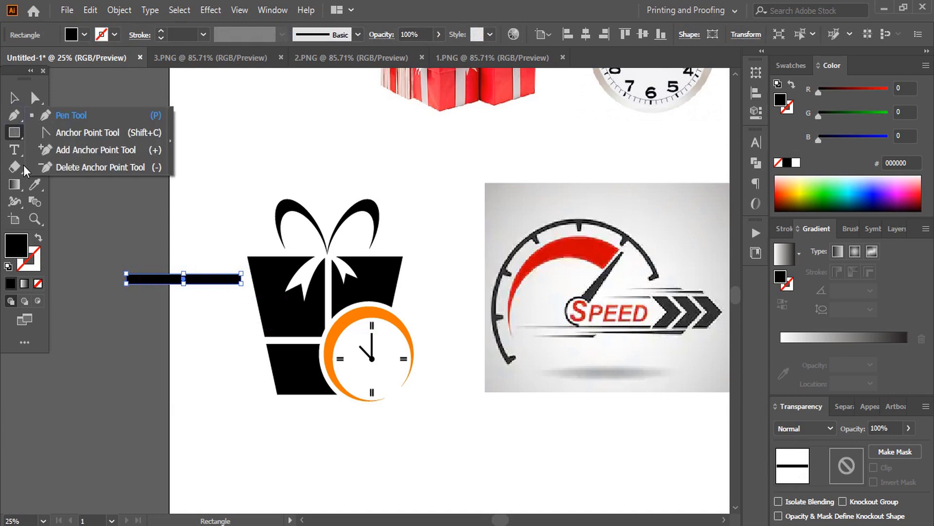
pyautogui.click(75, 168)
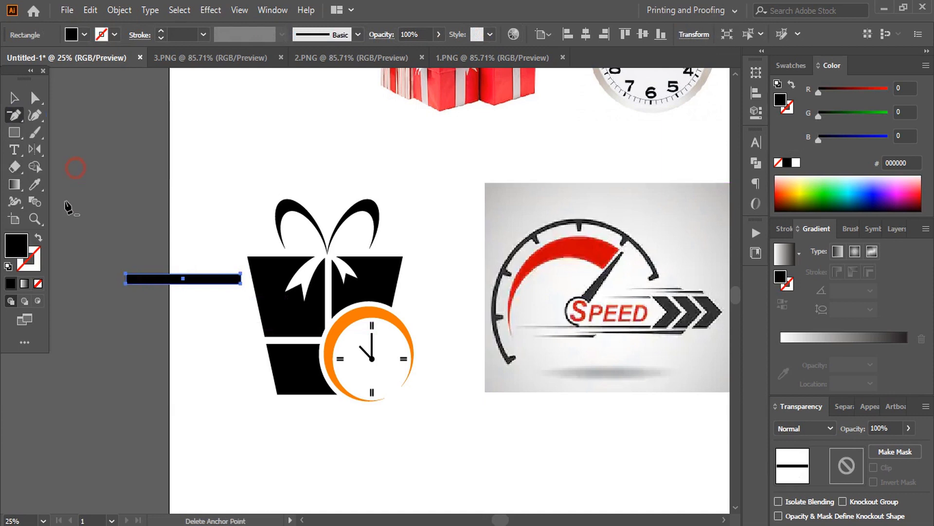
pyautogui.click(126, 283)
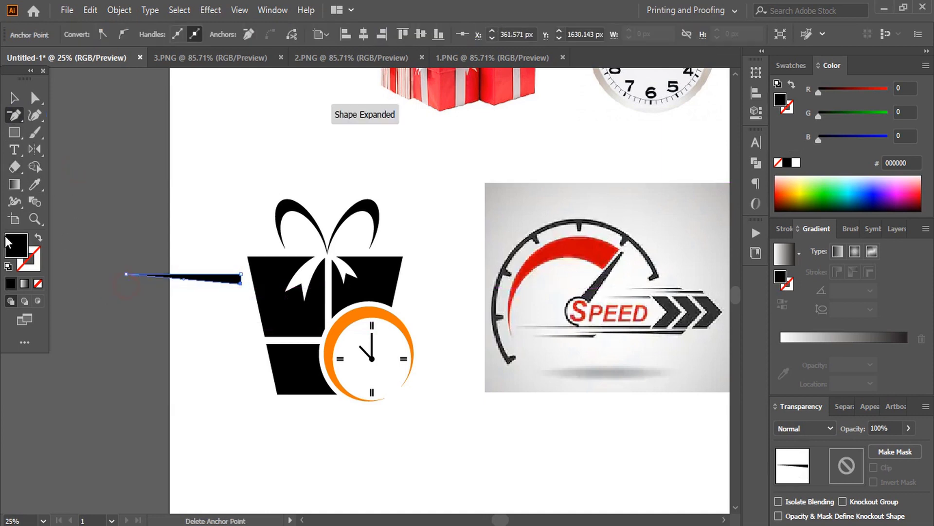
pyautogui.click(14, 98)
pyautogui.click(226, 190)
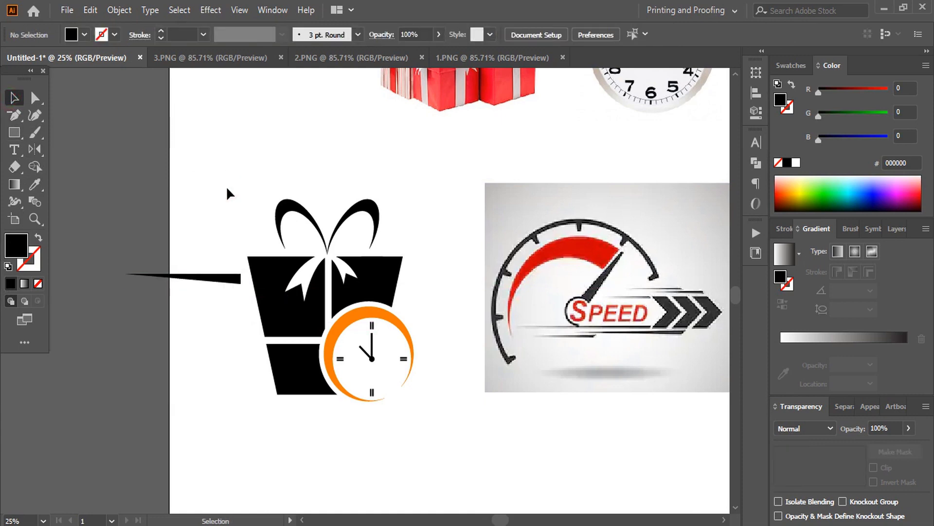
# Step: Nudge the tapered speed line right until it sits just beside the box's upper panel
pyautogui.click(218, 278)
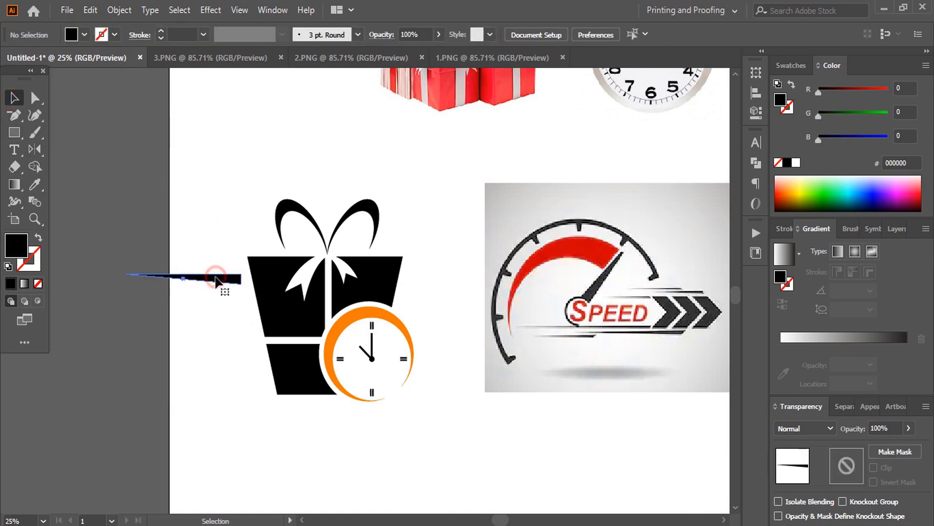
pyautogui.press('Right')
pyautogui.press('Right')
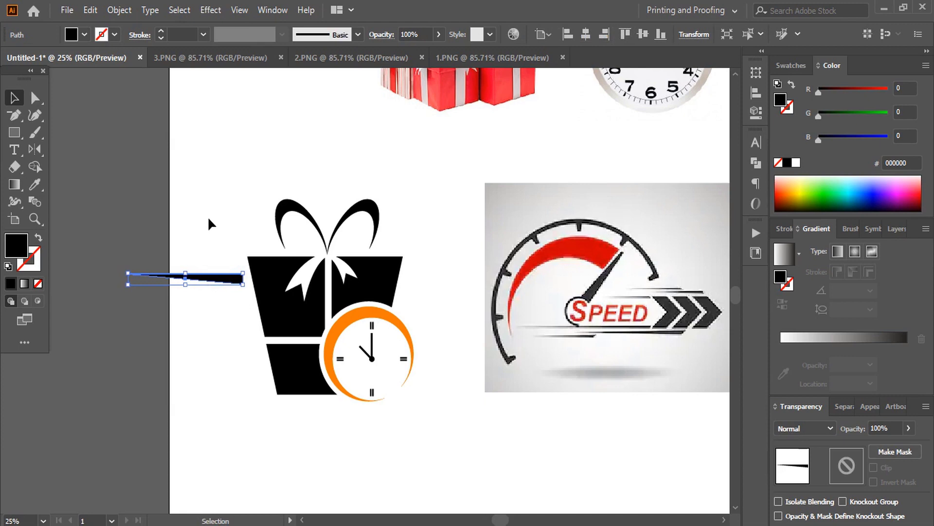
pyautogui.press('Right')
pyautogui.press('Right')
pyautogui.press('Right')
pyautogui.click(222, 224)
# Step: Copy the speed line straight downward and repeat the duplication to make four evenly spaced lines
pyautogui.scroll(-2, 222, 226)
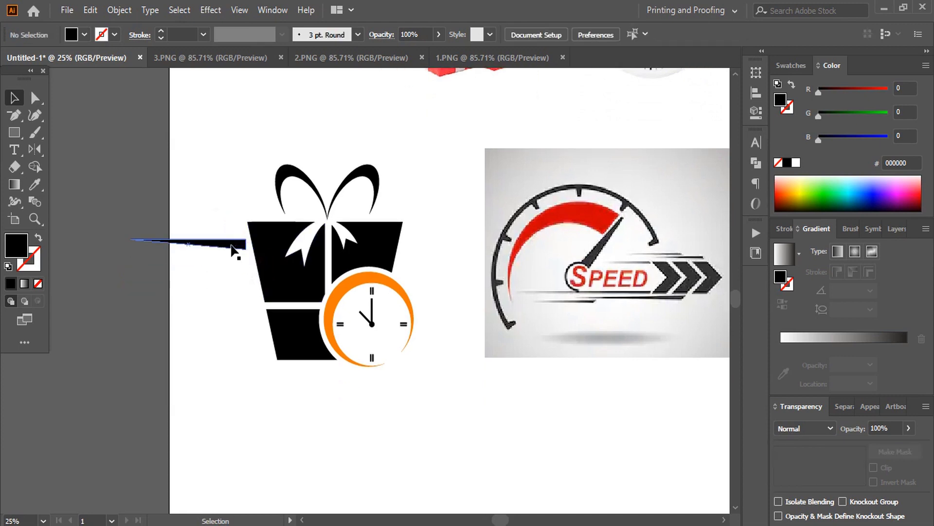
pyautogui.moveTo(237, 247); pyautogui.dragTo(236, 266)
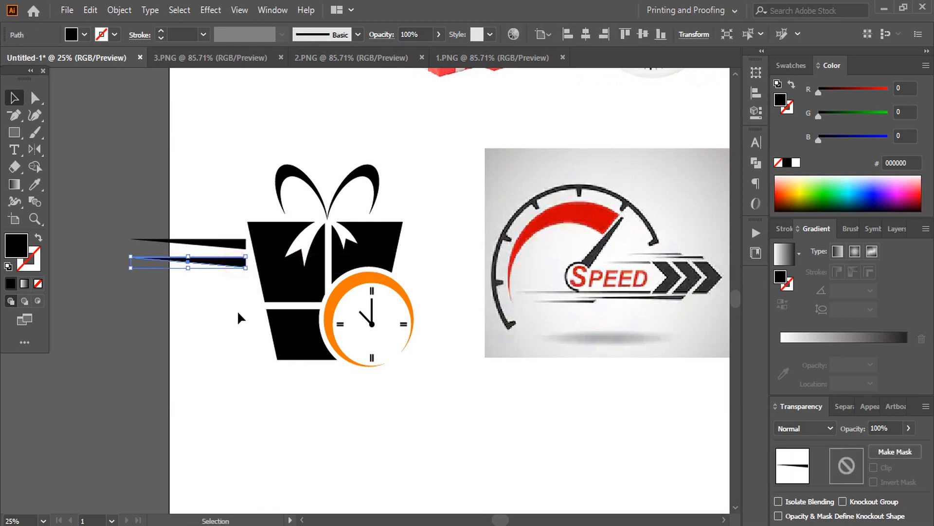
pyautogui.press('a')
pyautogui.hotkey('ctrl', 'd')
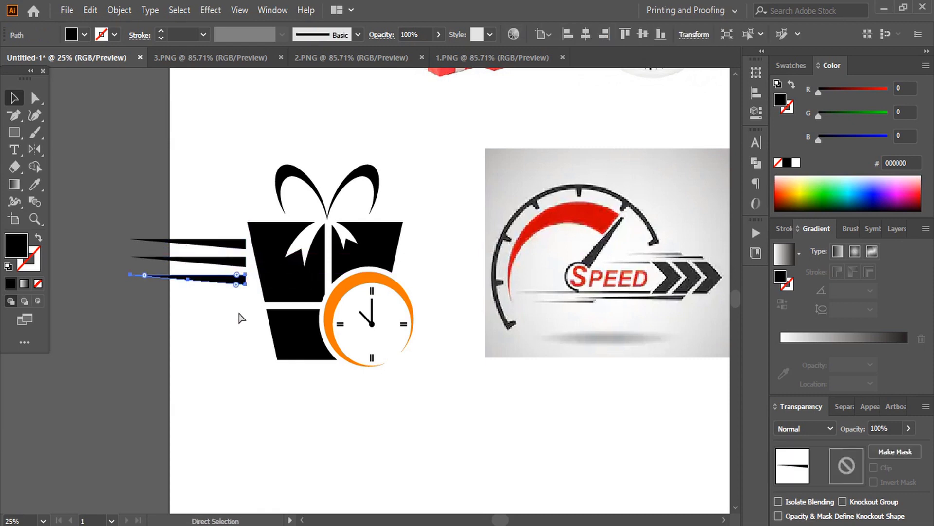
pyautogui.hotkey('ctrl', 'd')
pyautogui.press('v')
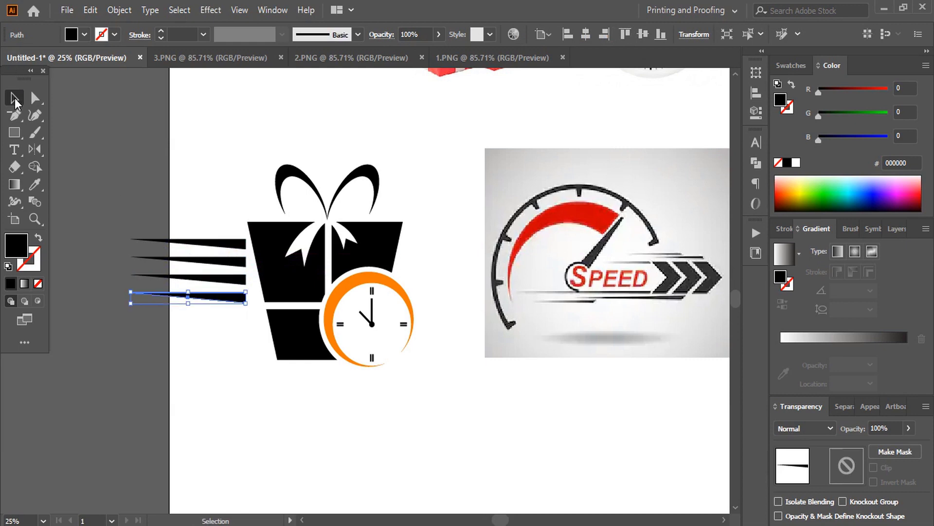
# Step: Move the lower two speed lines down and right so they sit just beside the box's lower left panel
pyautogui.click(194, 141)
pyautogui.moveTo(240, 329); pyautogui.dragTo(215, 269)
pyautogui.press('Down')
pyautogui.press('Down')
pyautogui.press('Down')
pyautogui.press('Down')
pyautogui.press('Down')
pyautogui.press('Down')
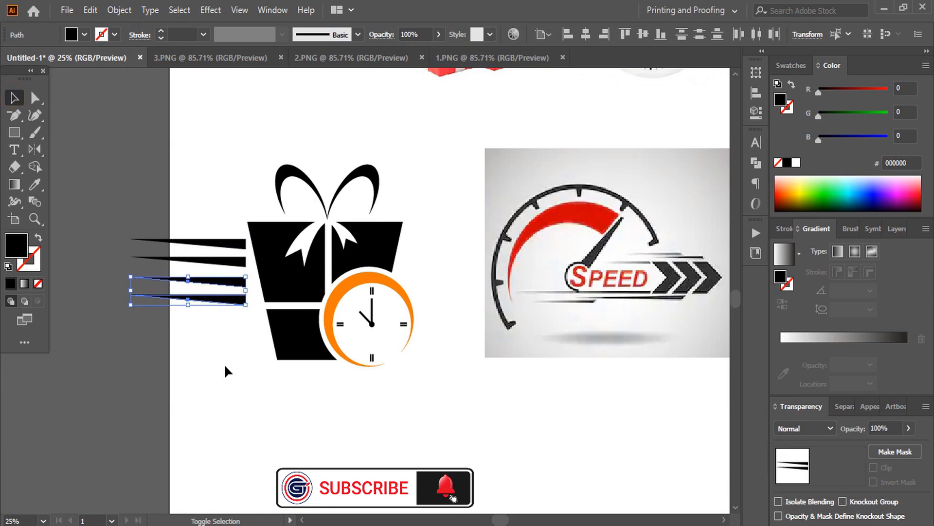
pyautogui.press('Down')
pyautogui.press('Down')
pyautogui.press('Down')
pyautogui.press('Down')
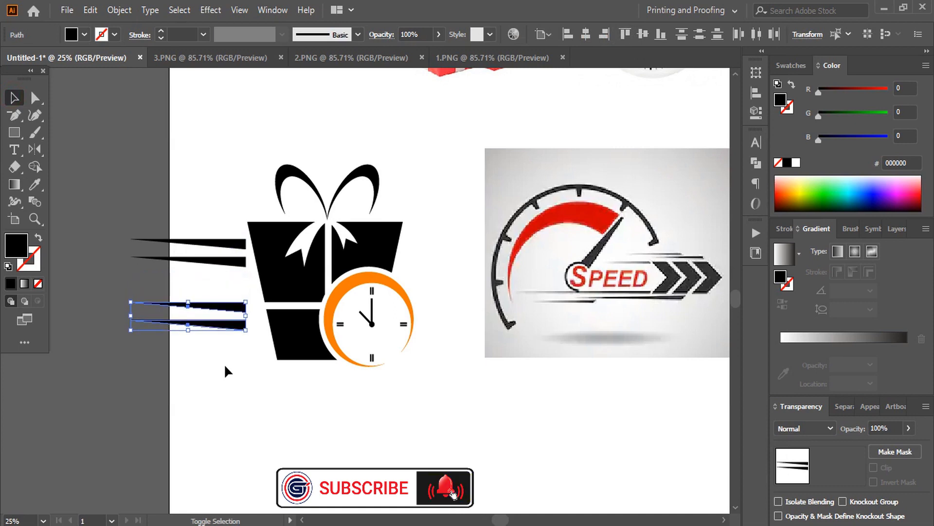
pyautogui.press('Right')
pyautogui.press('Right')
pyautogui.press('Right')
pyautogui.press('Right')
pyautogui.press('Right')
pyautogui.press('Right')
pyautogui.press('Right')
pyautogui.press('Right')
pyautogui.press('Right')
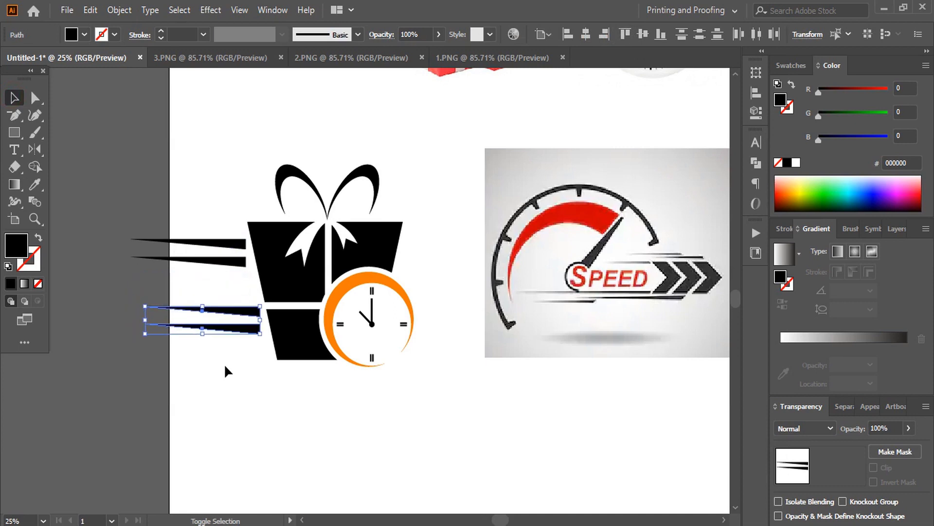
pyautogui.press('Down')
pyautogui.press('Down')
pyautogui.press('Down')
pyautogui.press('Down')
pyautogui.press('Right')
pyautogui.press('Right')
pyautogui.press('Right')
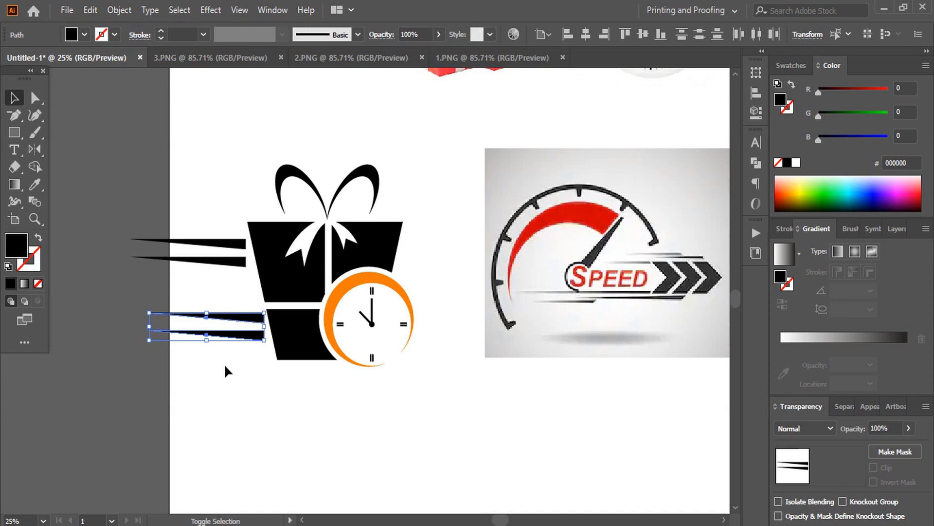
pyautogui.press('Left')
pyautogui.press('Left')
pyautogui.click(226, 368)
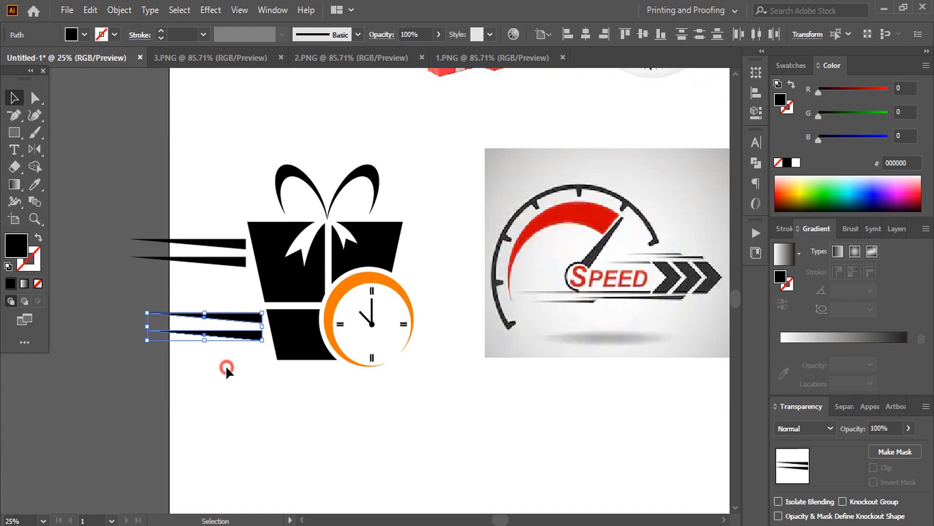
# Step: Shorten the speed lines from their pointed ends so they get progressively shorter toward the bottom, with their blunt ends beside the box
pyautogui.click(163, 320)
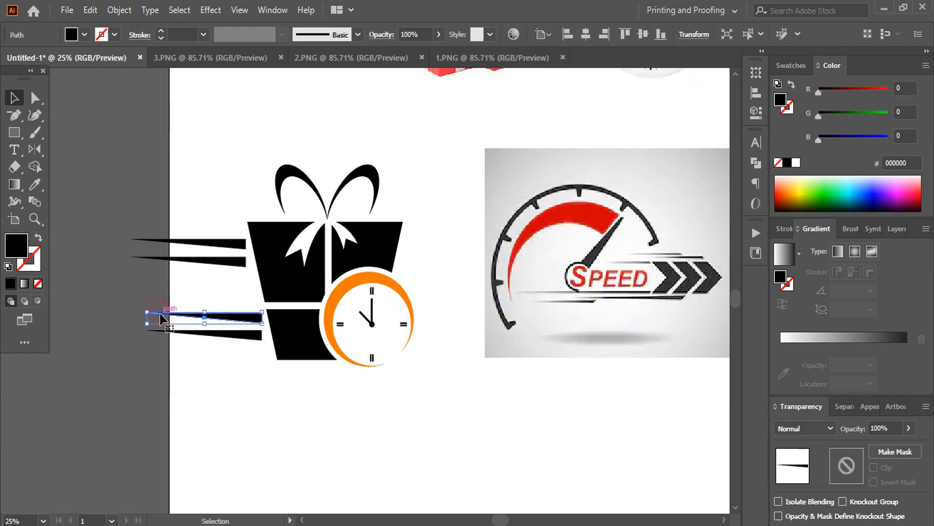
pyautogui.moveTo(146, 312); pyautogui.dragTo(204, 314)
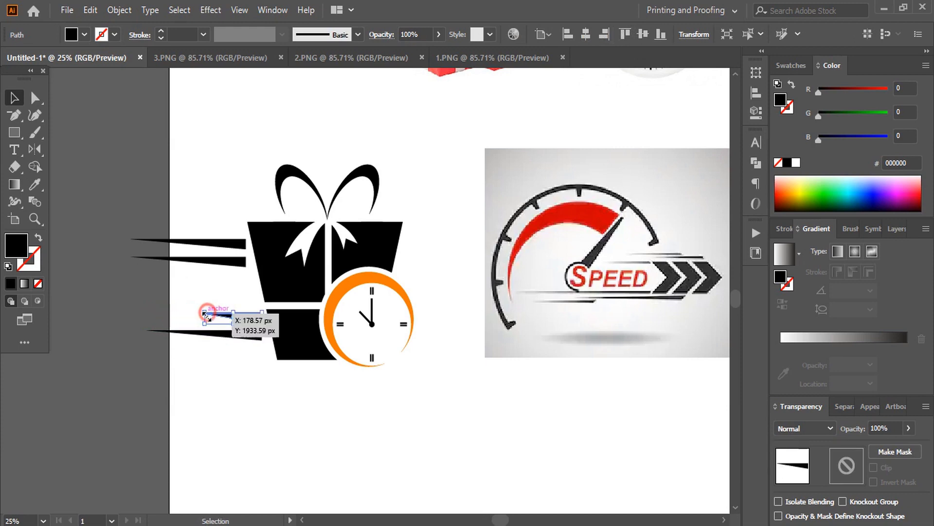
pyautogui.click(232, 371)
pyautogui.click(235, 343)
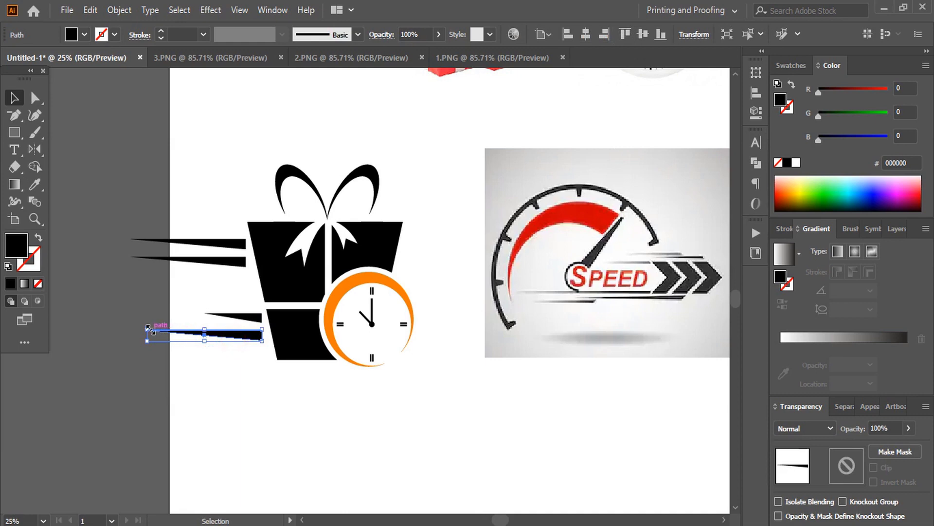
pyautogui.moveTo(148, 330); pyautogui.dragTo(218, 335)
pyautogui.click(245, 373)
# Step: Draw a straight Pen path along the box's slanted left side and shift it left across the speed lines' blunt ends
pyautogui.hotkey('ctrl', '+')
pyautogui.hotkey('ctrl', '+')
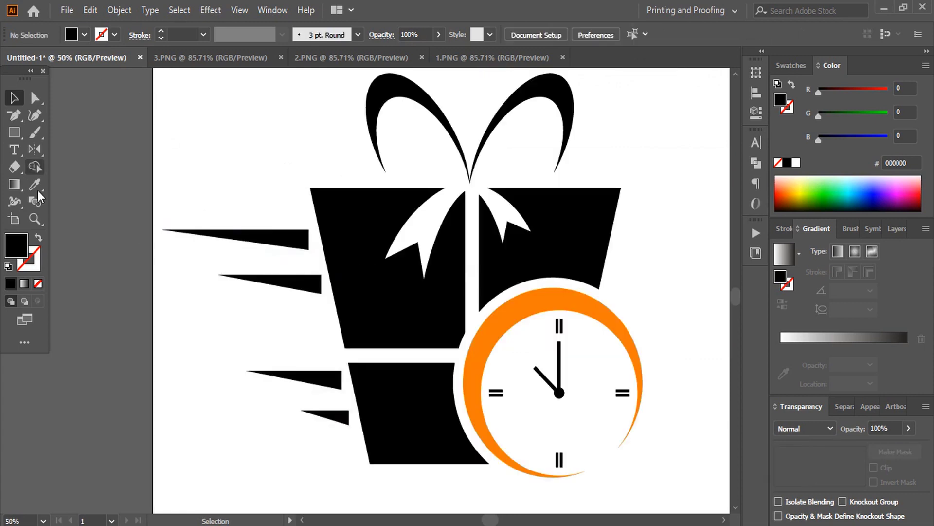
pyautogui.click(20, 110)
pyautogui.click(82, 118)
pyautogui.click(309, 186)
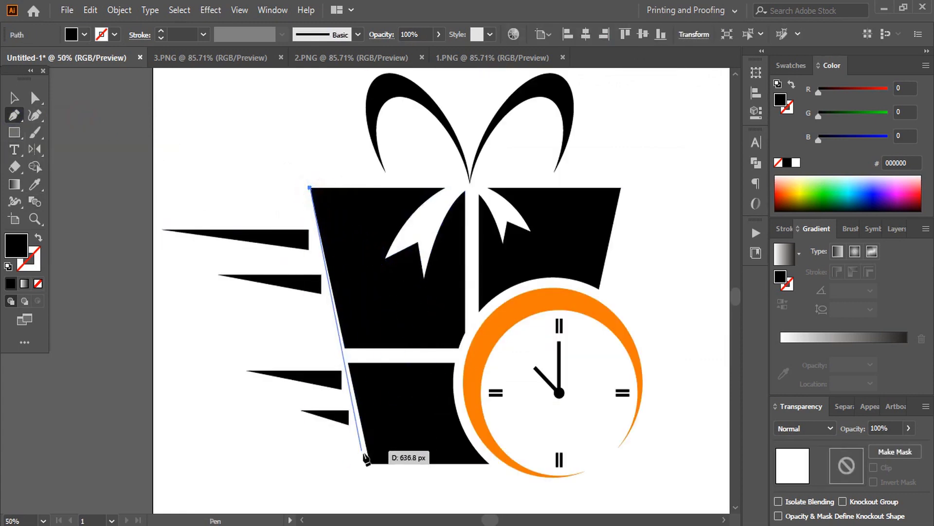
pyautogui.moveTo(370, 463); pyautogui.dragTo(349, 263)
pyautogui.click(14, 97)
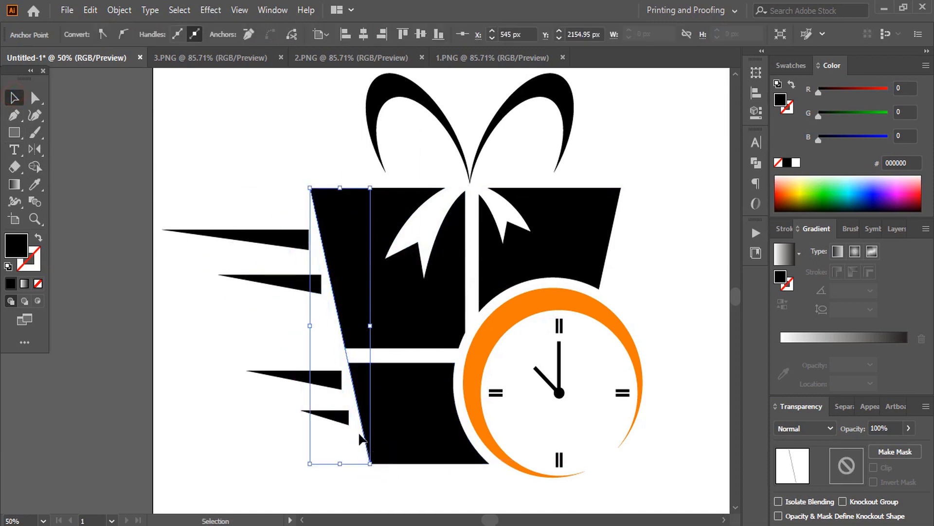
pyautogui.click(277, 436)
pyautogui.moveTo(347, 361); pyautogui.dragTo(332, 365)
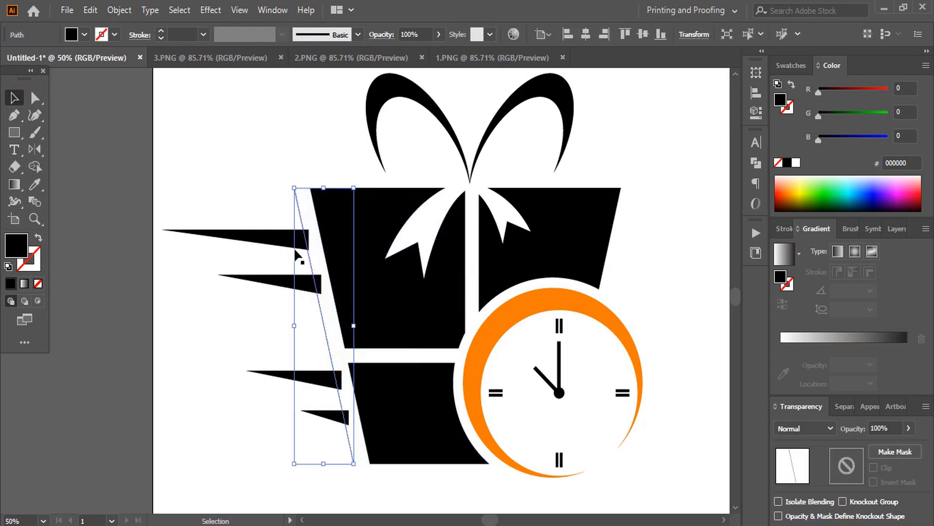
# Step: Trim the blunt ends of all four speed lines along the slanted path with Shape Builder and discard the cutting path
pyautogui.moveTo(239, 191); pyautogui.dragTo(305, 463)
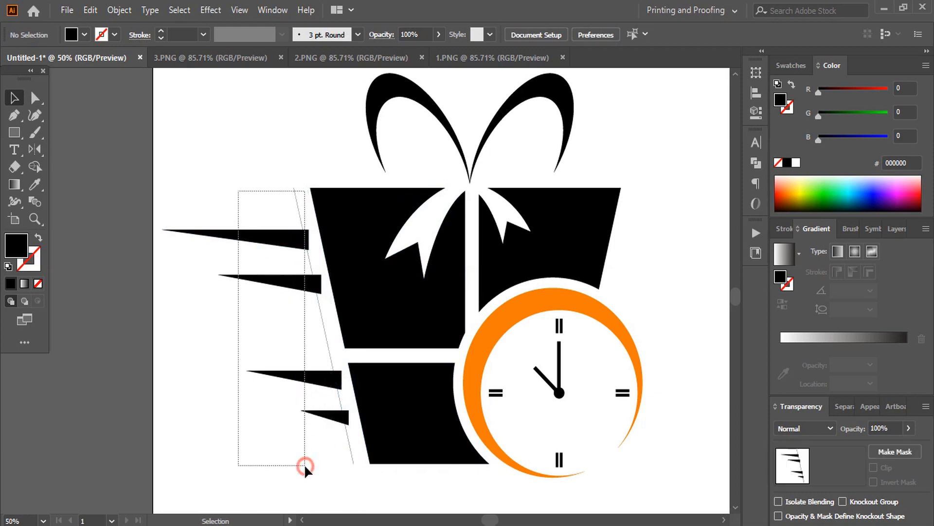
pyautogui.click(34, 165)
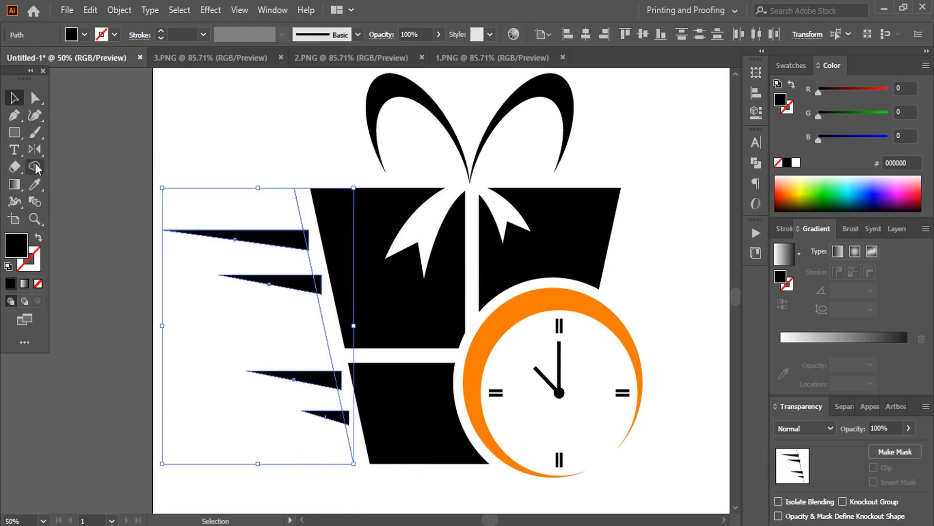
pyautogui.keyDown('alt'); pyautogui.click(310, 236); pyautogui.keyUp('alt')
pyautogui.keyDown('alt'); pyautogui.click(319, 278); pyautogui.keyUp('alt')
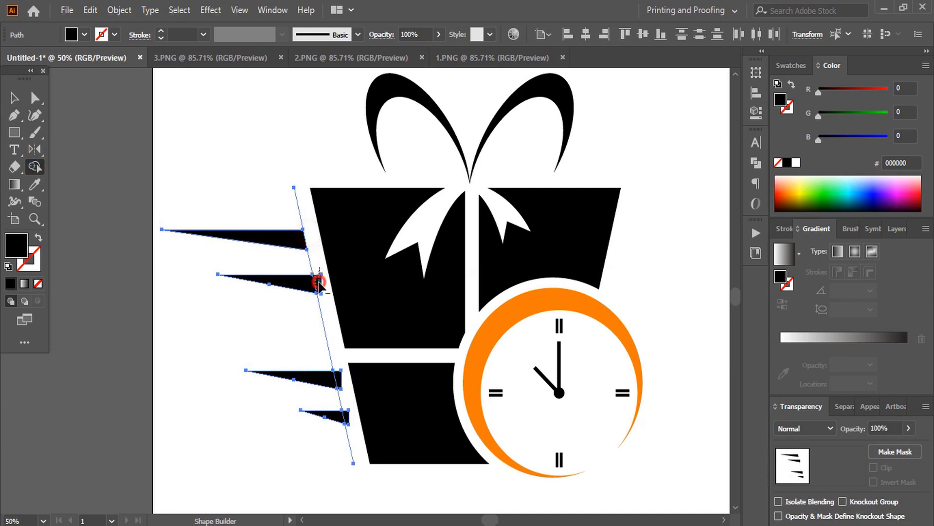
pyautogui.keyDown('alt'); pyautogui.click(341, 376); pyautogui.keyUp('alt')
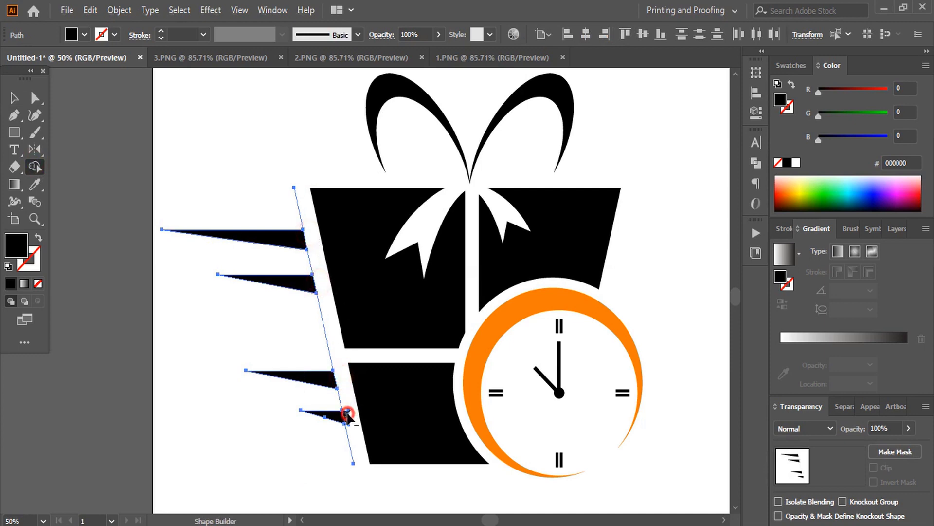
pyautogui.keyDown('alt'); pyautogui.click(347, 415); pyautogui.keyUp('alt')
pyautogui.click(13, 97)
pyautogui.click(206, 156)
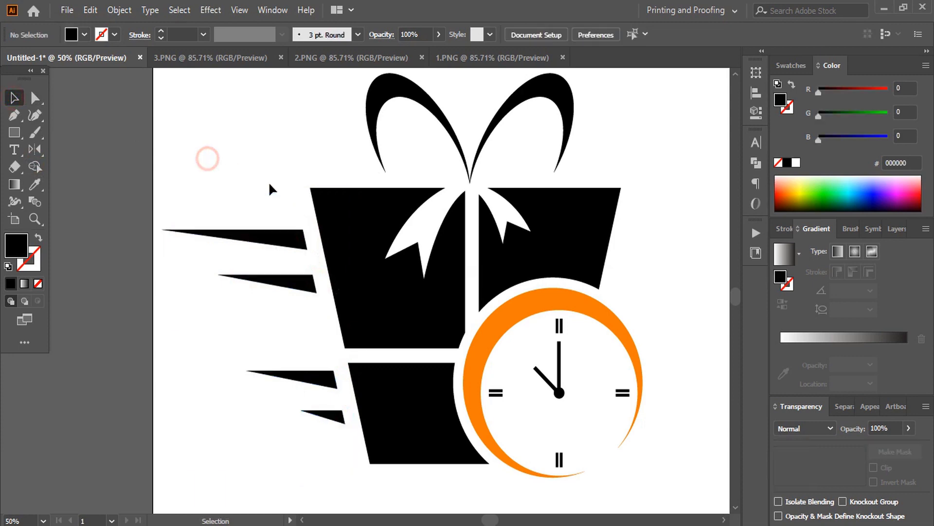
# Step: Nudge the four trimmed speed lines right together so they sit closer to the box's slanted side
pyautogui.moveTo(297, 207); pyautogui.dragTo(301, 404)
pyautogui.press('Delete')
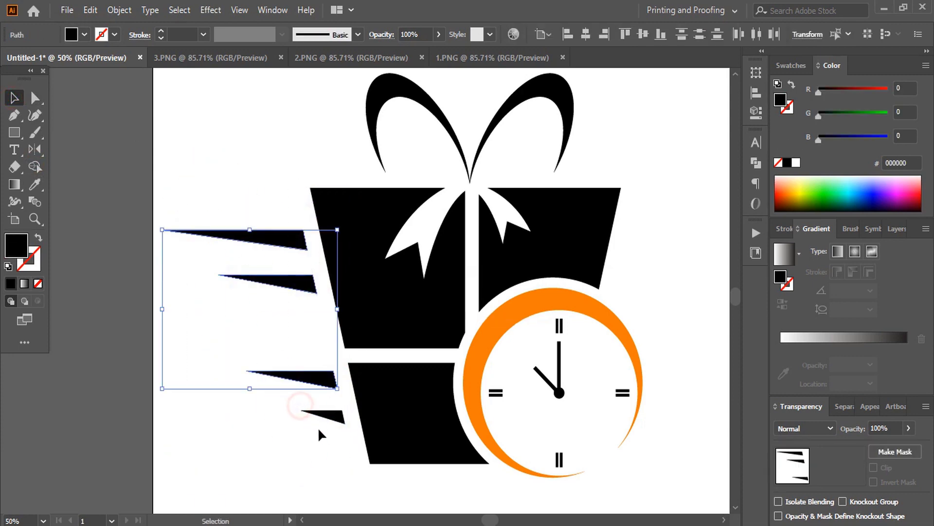
pyautogui.keyDown('shift'); pyautogui.click(323, 414); pyautogui.keyUp('shift')
pyautogui.hotkey('shift', 'Right')
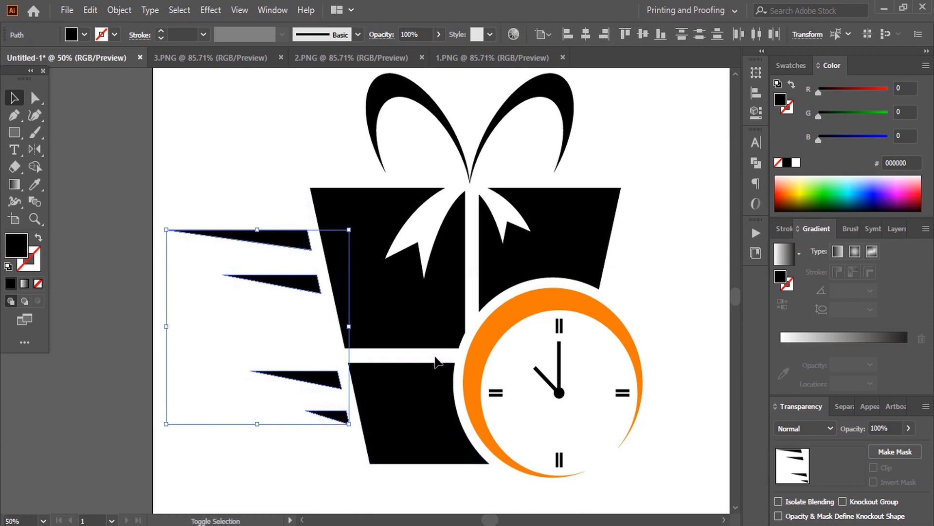
pyautogui.press('Right')
pyautogui.press('Right')
pyautogui.press('Right')
pyautogui.press('Right')
pyautogui.press('Right')
pyautogui.press('Right')
pyautogui.press('Right')
pyautogui.press('Right')
pyautogui.press('Right')
pyautogui.press('Right')
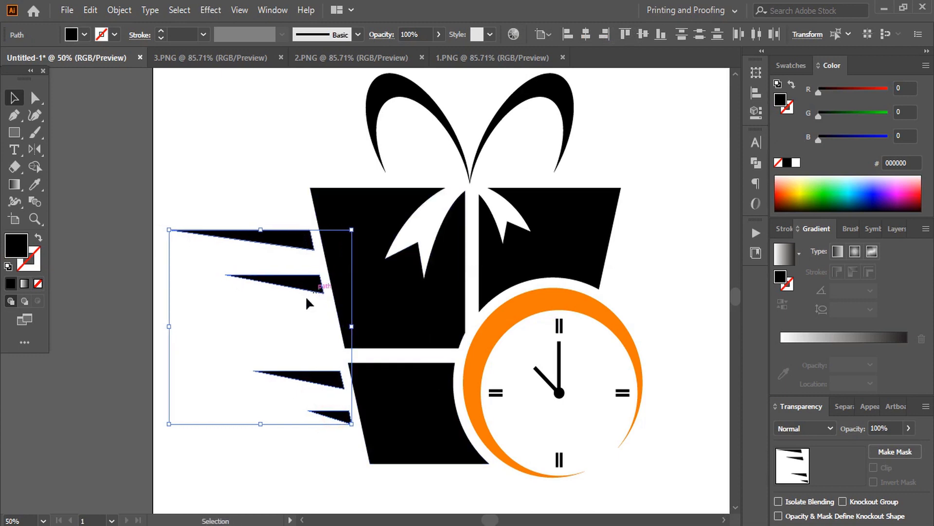
pyautogui.click(211, 353)
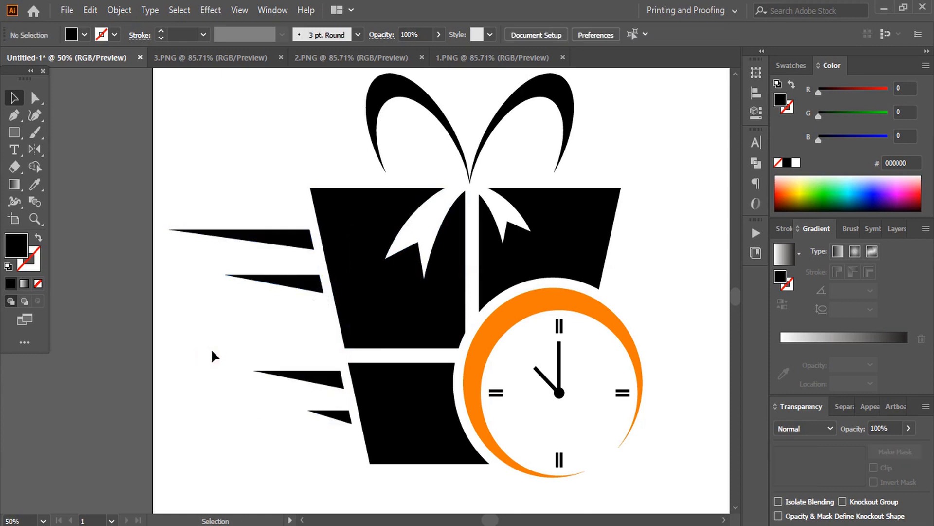
# Step: Copy the second speed line just below itself, nudge it toward the box's slanted side, and shorten it from its pointed end
pyautogui.moveTo(290, 287); pyautogui.dragTo(294, 318)
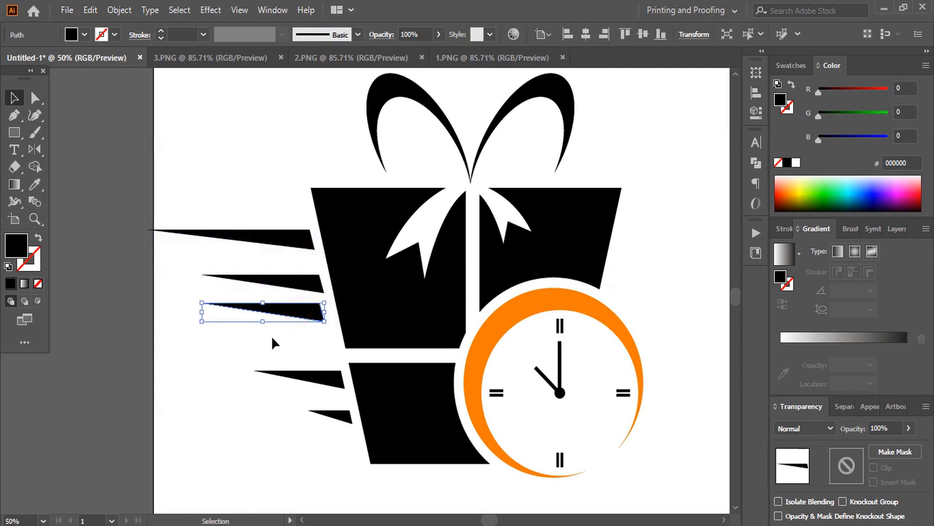
pyautogui.press('Right')
pyautogui.press('Right')
pyautogui.press('Right')
pyautogui.press('Right')
pyautogui.press('Right')
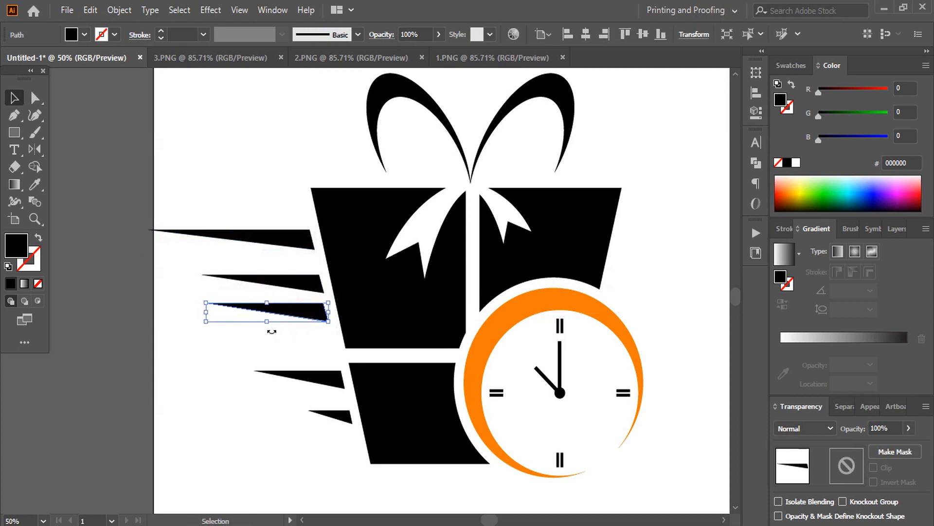
pyautogui.press('Right')
pyautogui.moveTo(208, 312); pyautogui.dragTo(220, 313)
pyautogui.click(227, 381)
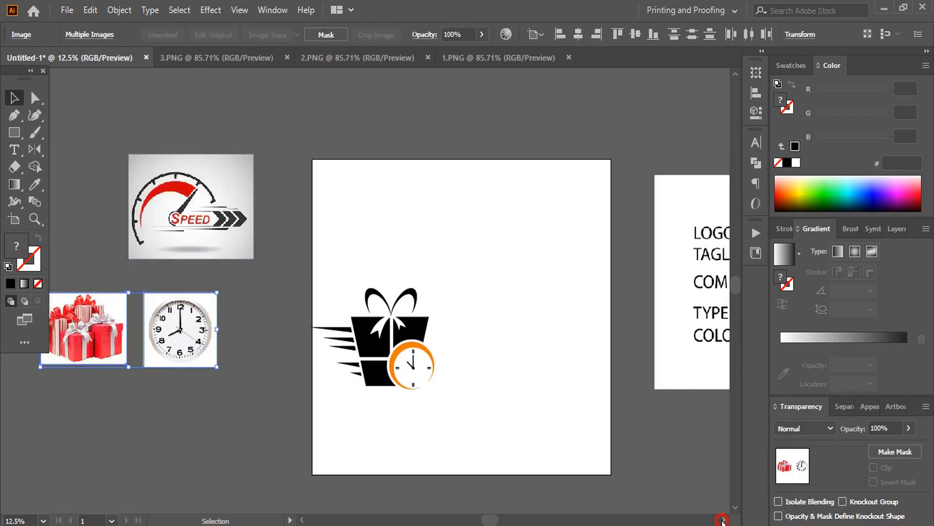
# Step: Fill the gift box with a linear gradient and set its starting color stop to dark brown (#42210B)
pyautogui.click(722, 520)
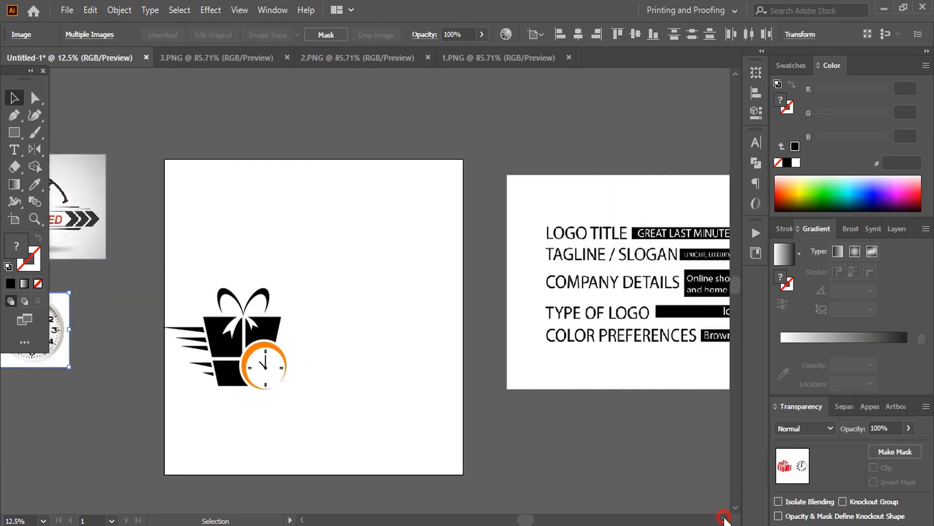
pyautogui.click(723, 519)
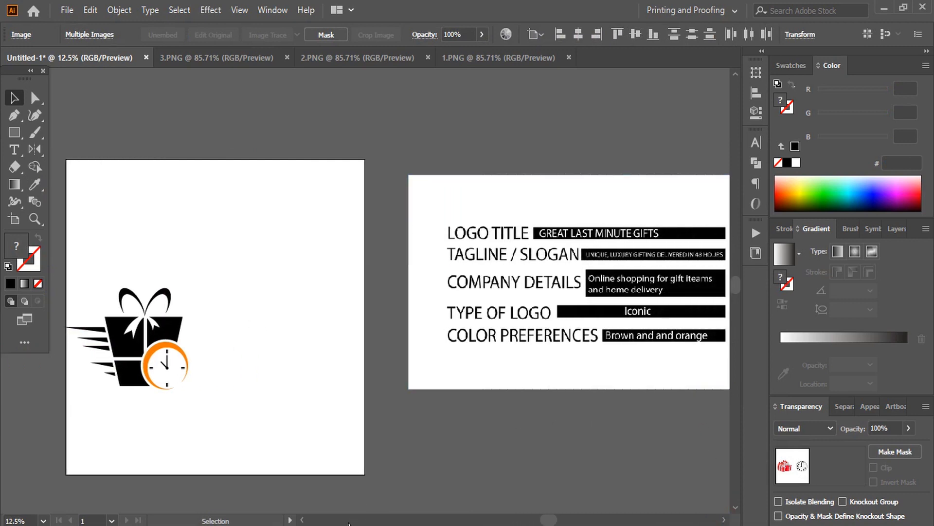
pyautogui.click(302, 520)
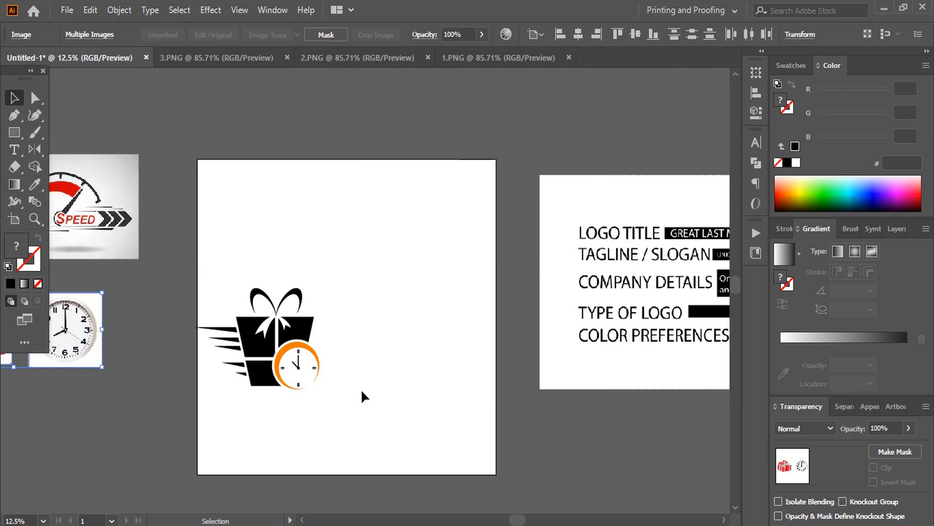
pyautogui.hotkey('ctrl', '=')
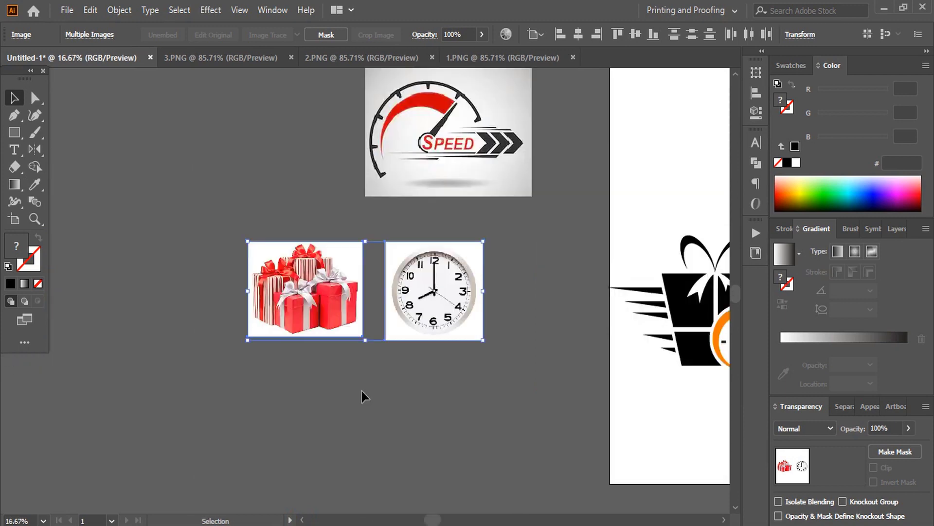
pyautogui.click(723, 520)
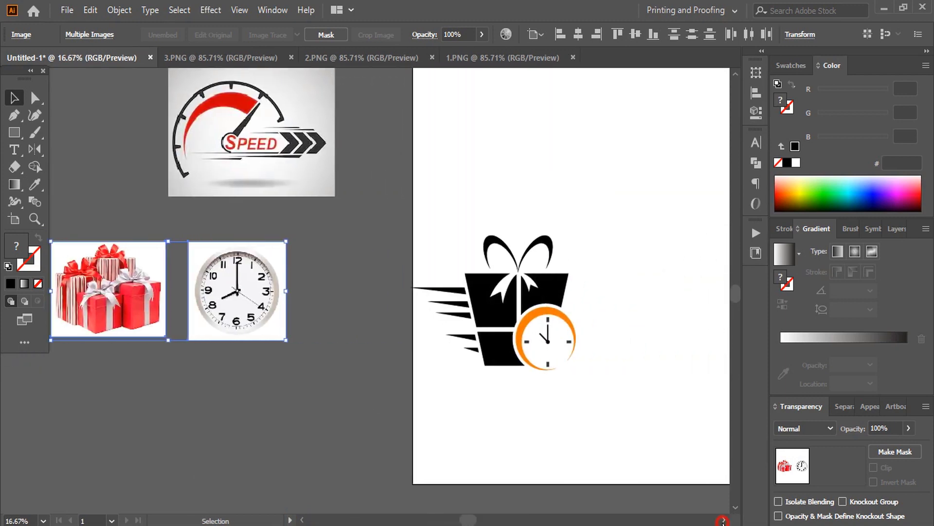
pyautogui.click(332, 296)
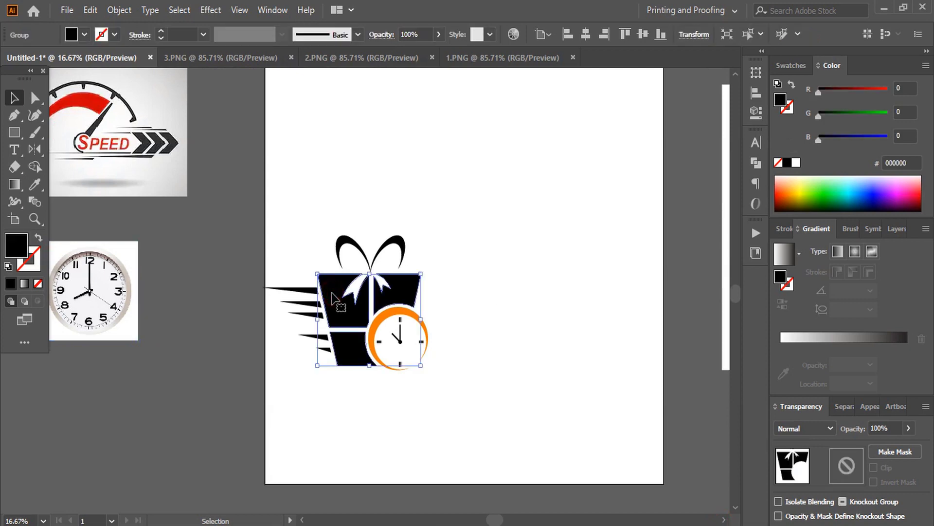
pyautogui.click(821, 337)
pyautogui.click(781, 346)
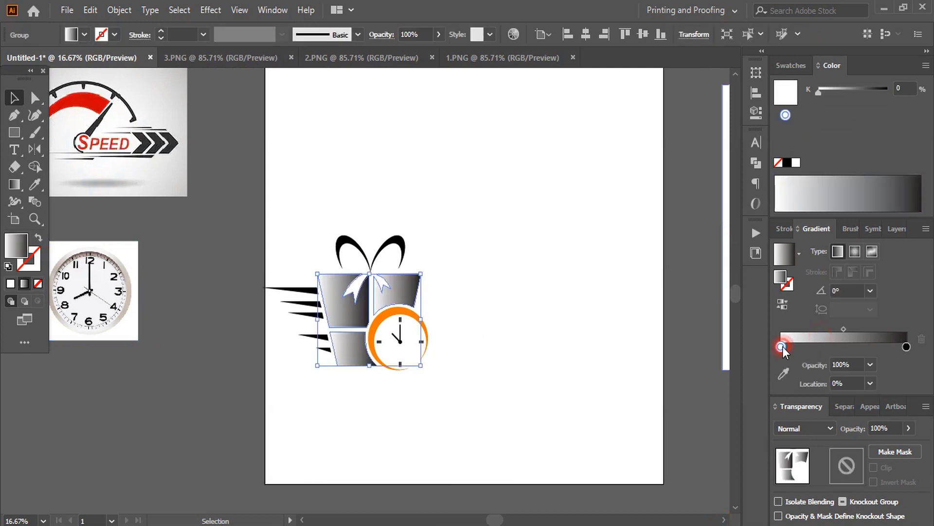
pyautogui.doubleClick(781, 347)
pyautogui.click(817, 414)
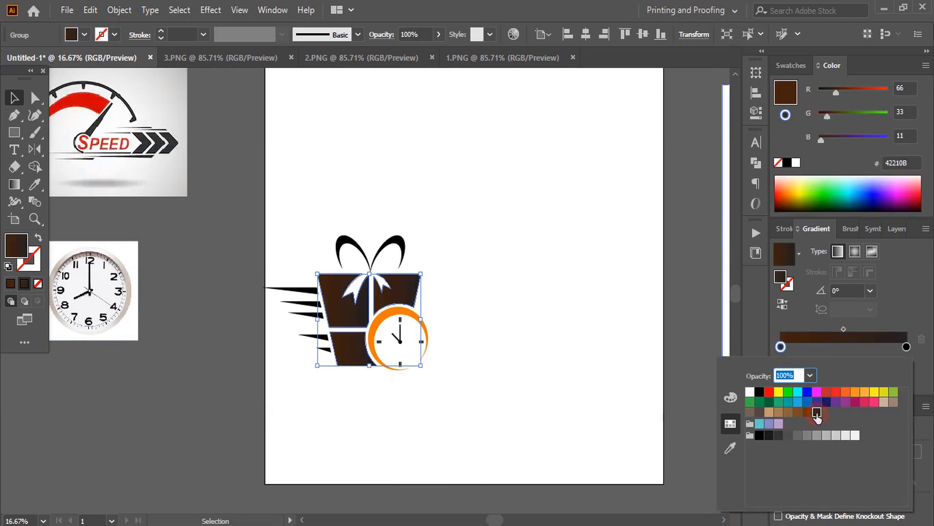
# Step: Set the box gradient's end color stop to a muted orange with R 199, G 88, B 36
pyautogui.click(906, 347)
pyautogui.doubleClick(906, 346)
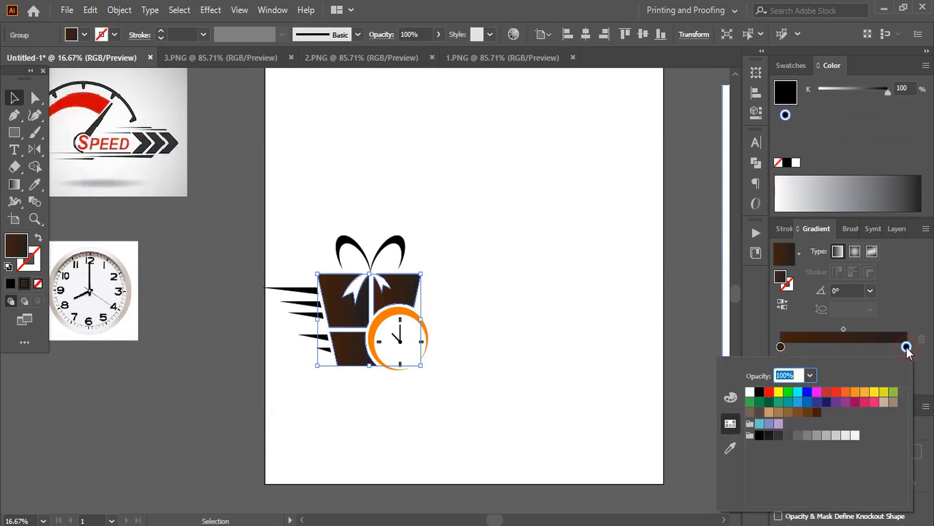
pyautogui.click(827, 392)
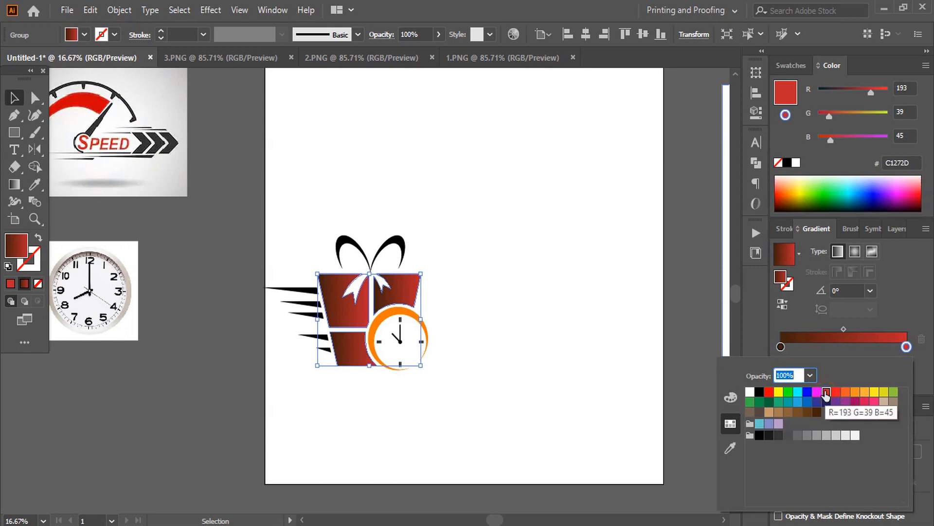
pyautogui.click(847, 392)
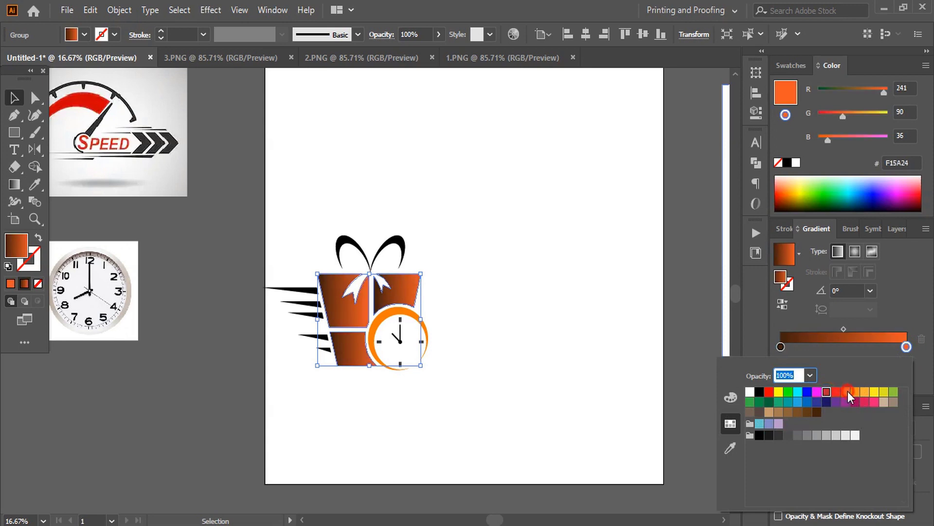
pyautogui.click(907, 346)
pyautogui.moveTo(843, 115); pyautogui.dragTo(835, 115)
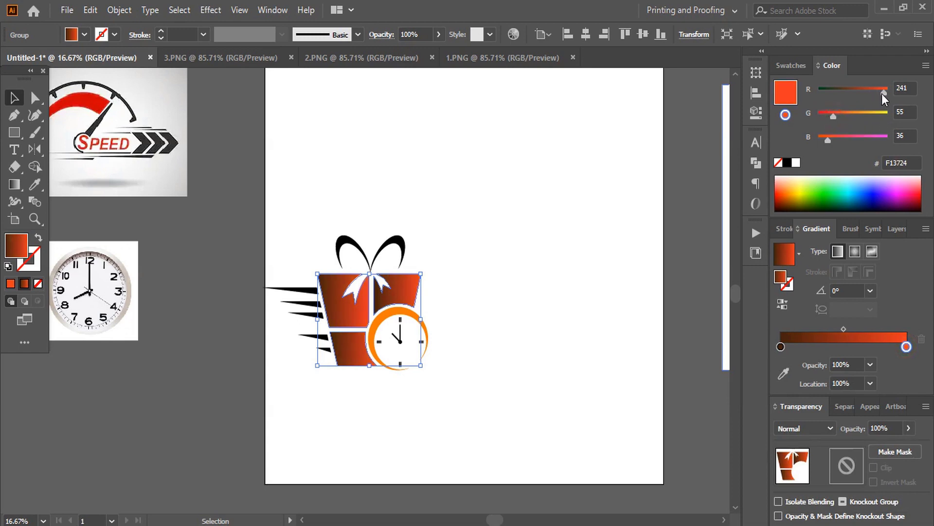
pyautogui.moveTo(834, 117); pyautogui.dragTo(842, 119)
pyautogui.moveTo(883, 91); pyautogui.dragTo(873, 91)
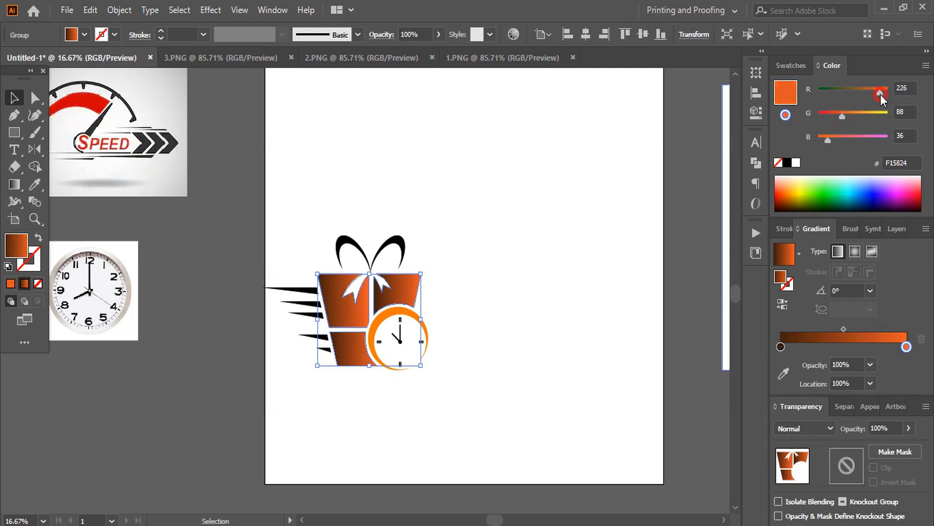
# Step: Redirect the box's gradient nearly vertically, running from dark brown at the top edge to orange at the base
pyautogui.click(16, 185)
pyautogui.moveTo(354, 271); pyautogui.dragTo(364, 370)
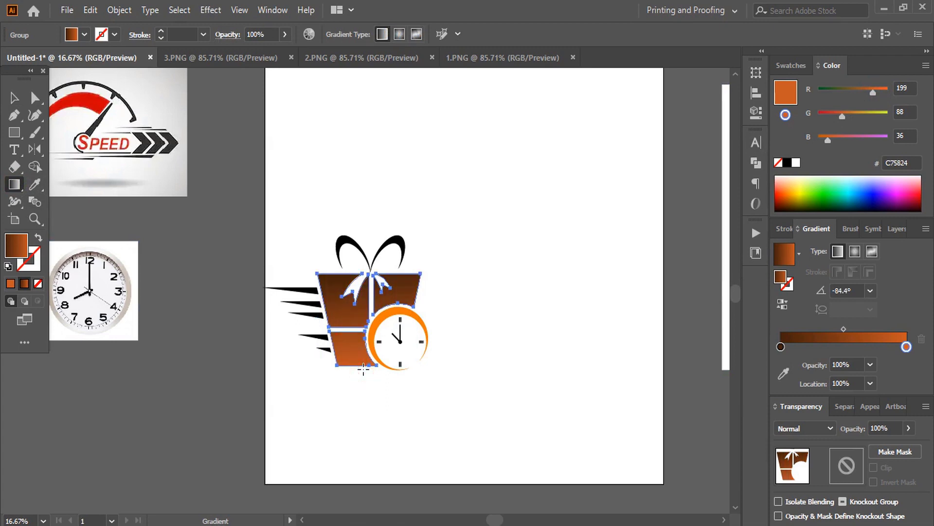
pyautogui.click(14, 98)
pyautogui.click(493, 157)
# Step: Apply the gift box's gradient to both bow loops and redirect it straight down at -90°, dark brown at the top
pyautogui.moveTo(313, 209); pyautogui.dragTo(413, 249)
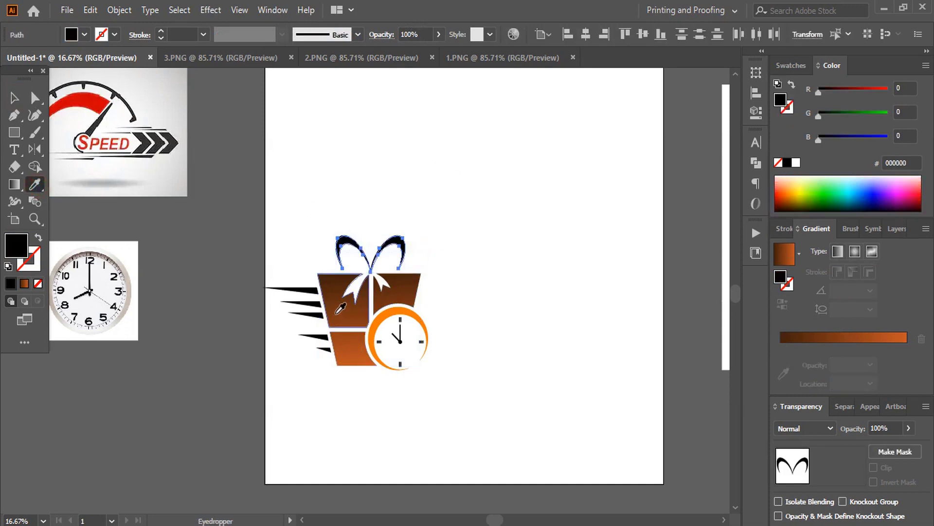
pyautogui.click(345, 301)
pyautogui.click(12, 184)
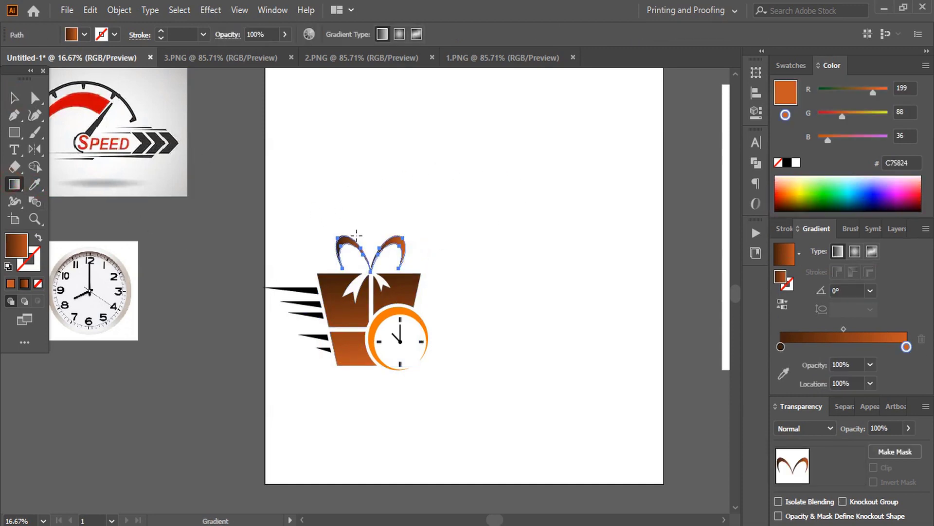
pyautogui.moveTo(365, 240); pyautogui.dragTo(367, 279)
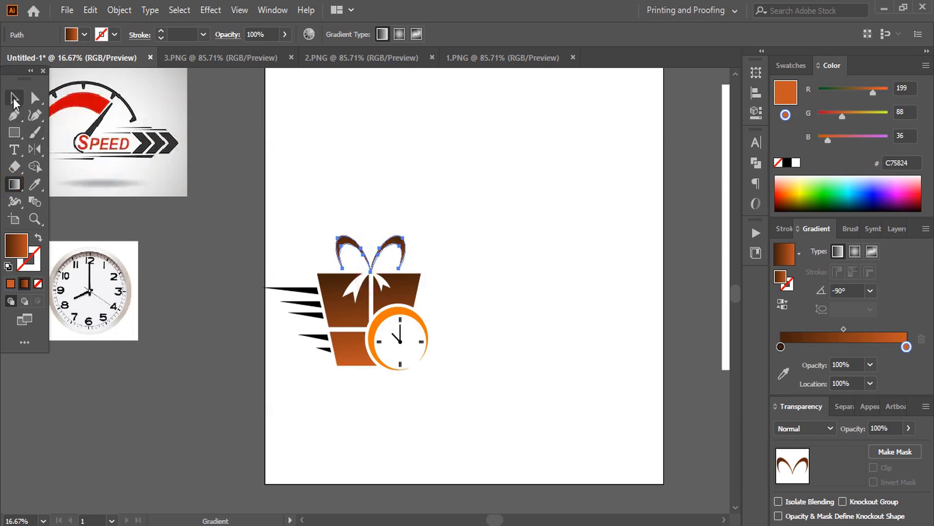
pyautogui.click(14, 97)
pyautogui.click(528, 242)
# Step: Give all five speed lines the box's gradient and redirect it horizontally to -180°, dark brown near the box and orange toward the tips
pyautogui.moveTo(289, 273); pyautogui.dragTo(312, 368)
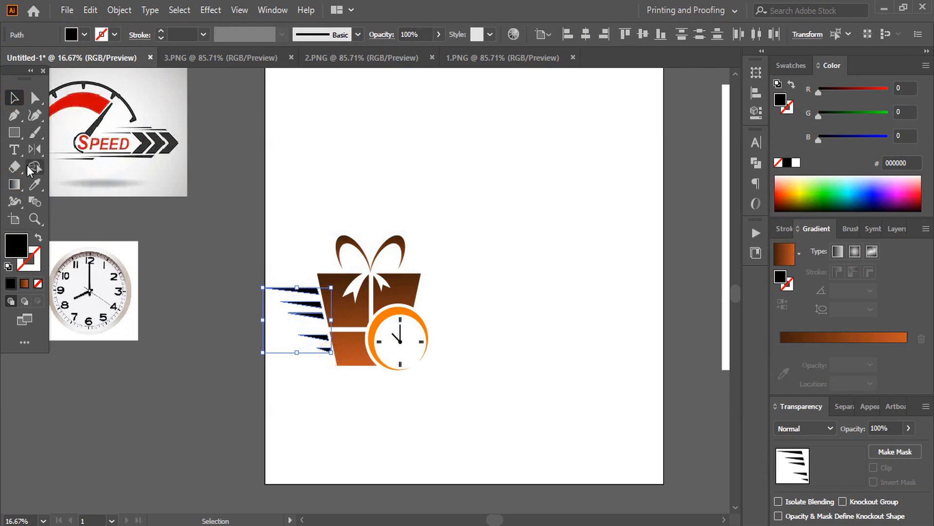
pyautogui.click(34, 184)
pyautogui.click(337, 293)
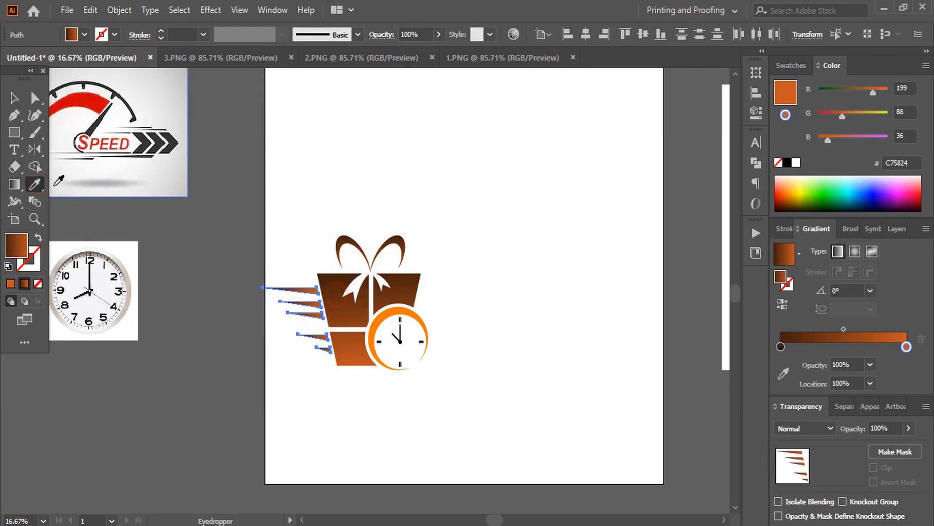
pyautogui.hotkey('ctrl', '+')
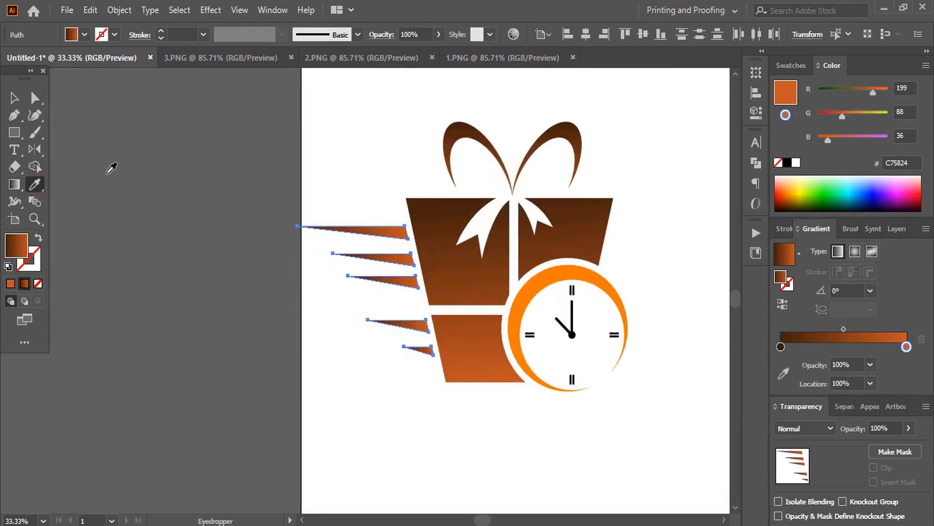
pyautogui.click(15, 185)
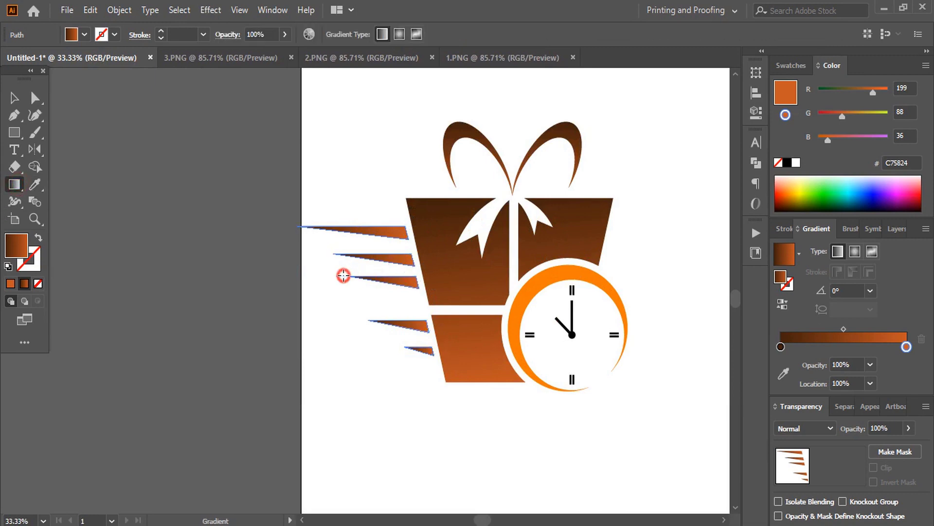
pyautogui.moveTo(344, 276); pyautogui.dragTo(327, 277)
pyautogui.click(14, 98)
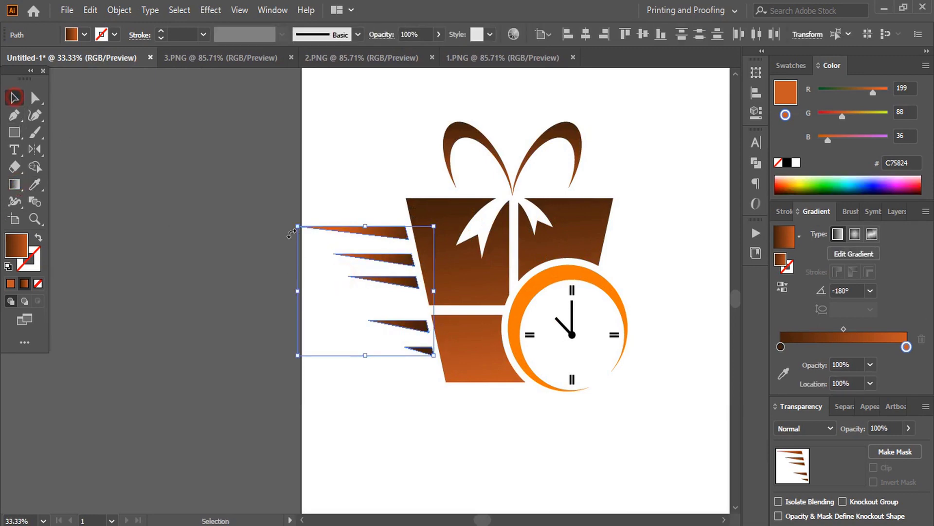
pyautogui.click(302, 248)
# Step: Apply the brown-to-orange gradient to the clock's ring, hands and hour marks, running from dark at the top to orange at the bottom
pyautogui.moveTo(564, 341); pyautogui.dragTo(535, 292)
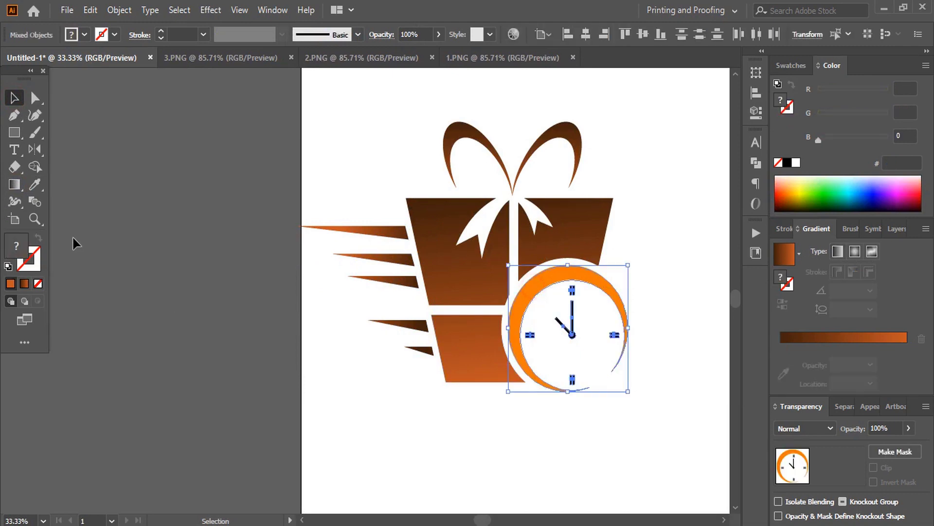
pyautogui.click(35, 184)
pyautogui.click(410, 286)
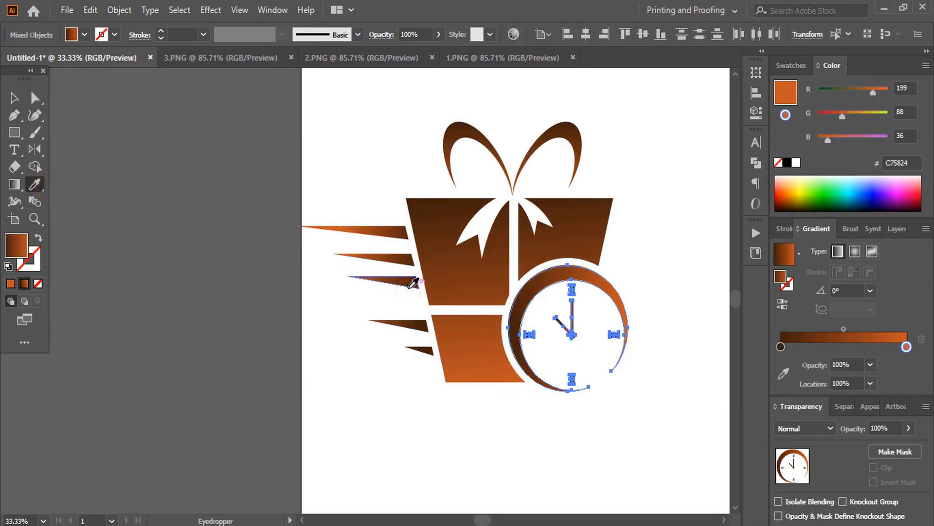
pyautogui.click(15, 188)
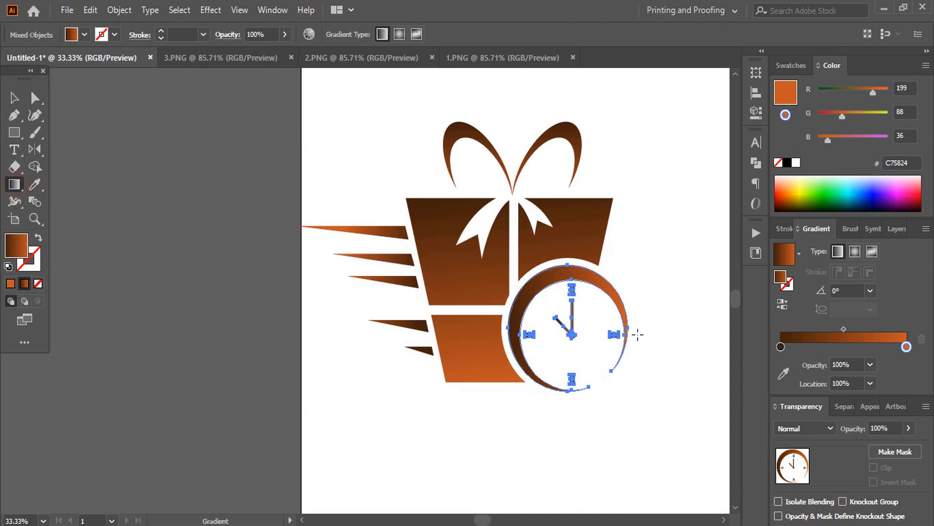
pyautogui.moveTo(553, 273); pyautogui.dragTo(573, 395)
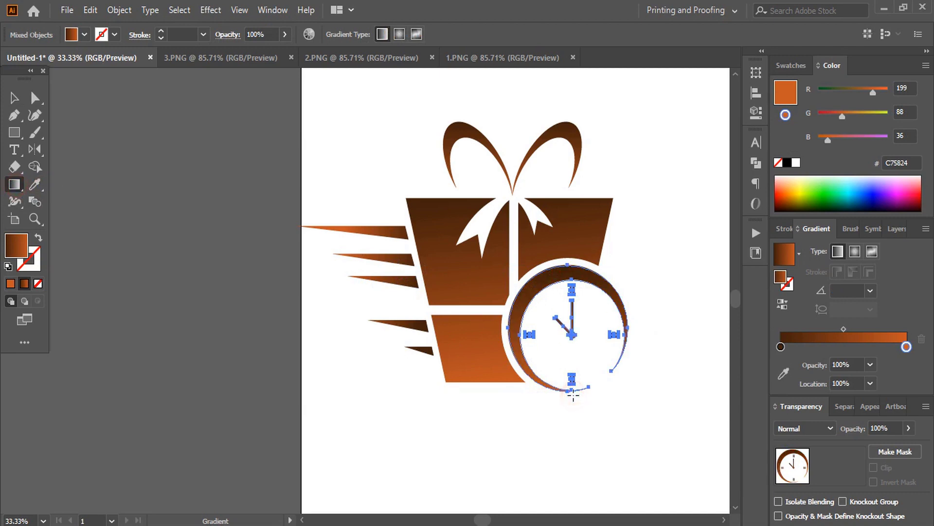
pyautogui.click(15, 98)
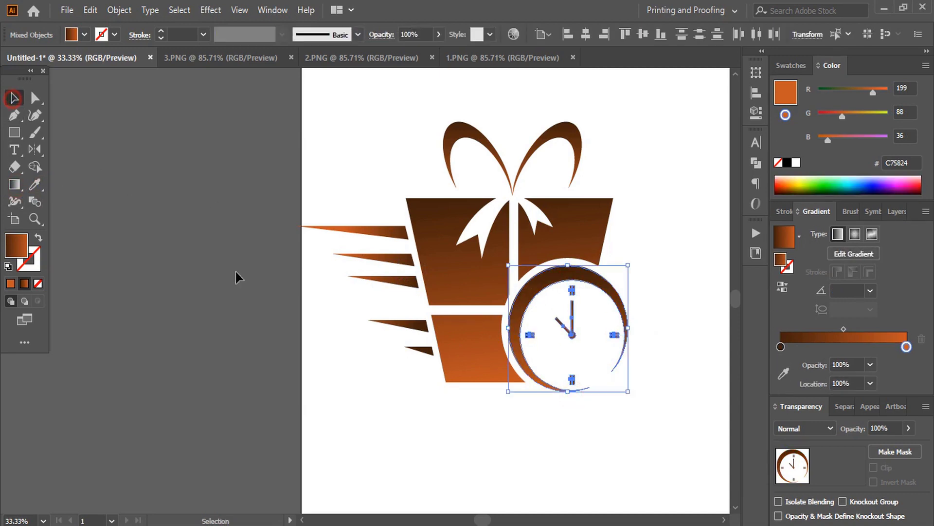
pyautogui.click(283, 330)
# Step: Draw a straight horizontal line with the Pen tool along the box's base, extending well past the box and clock on both sides
pyautogui.hotkey('ctrl', '-')
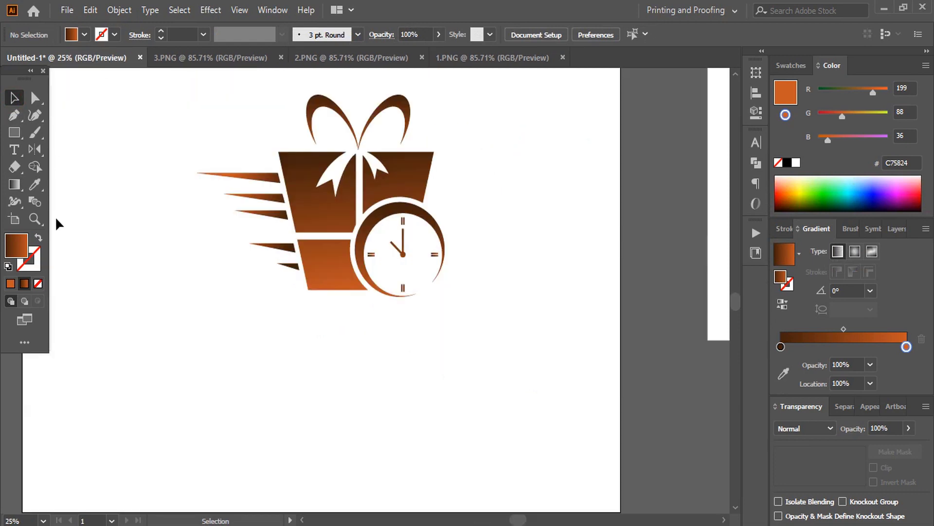
pyautogui.click(14, 116)
pyautogui.click(369, 290)
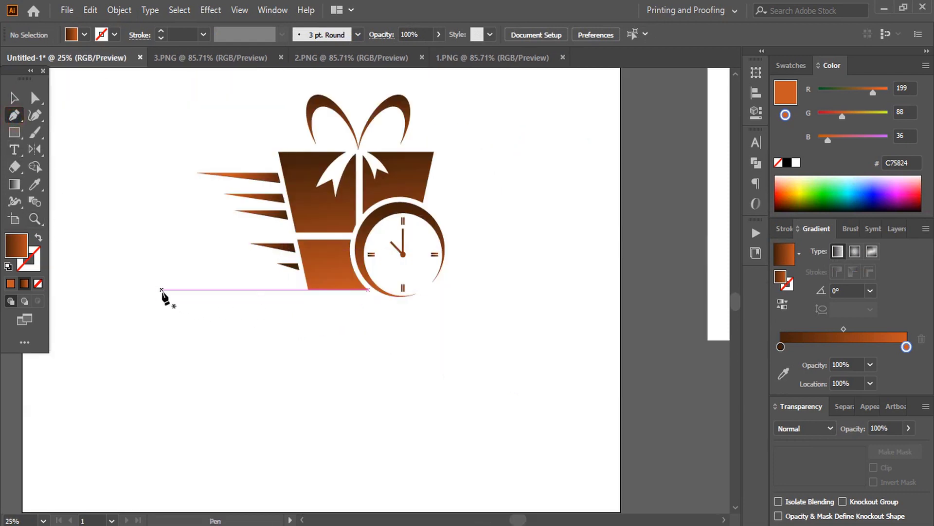
pyautogui.click(209, 290)
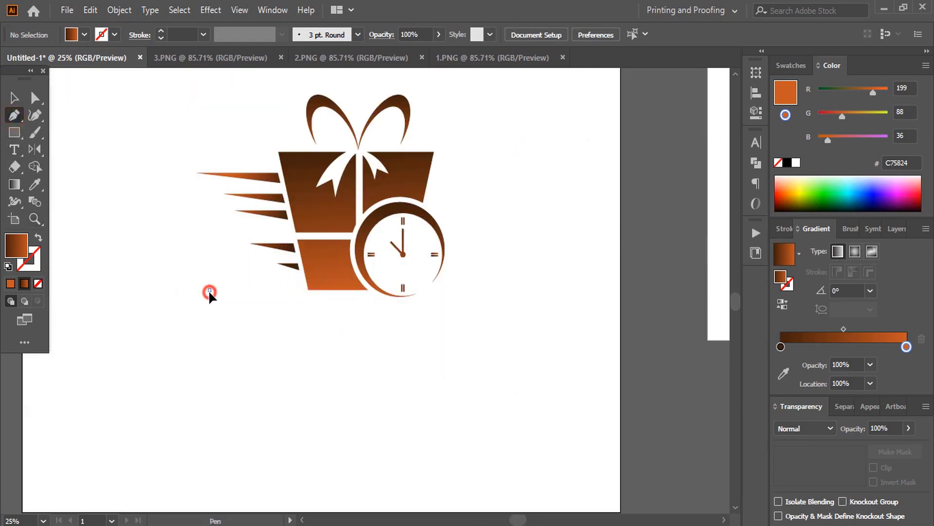
pyautogui.click(521, 290)
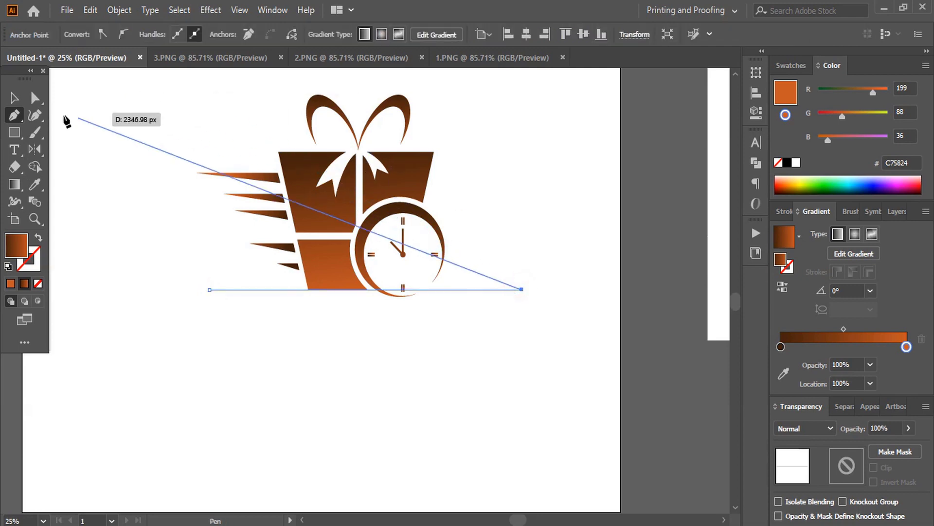
pyautogui.click(14, 97)
pyautogui.click(222, 335)
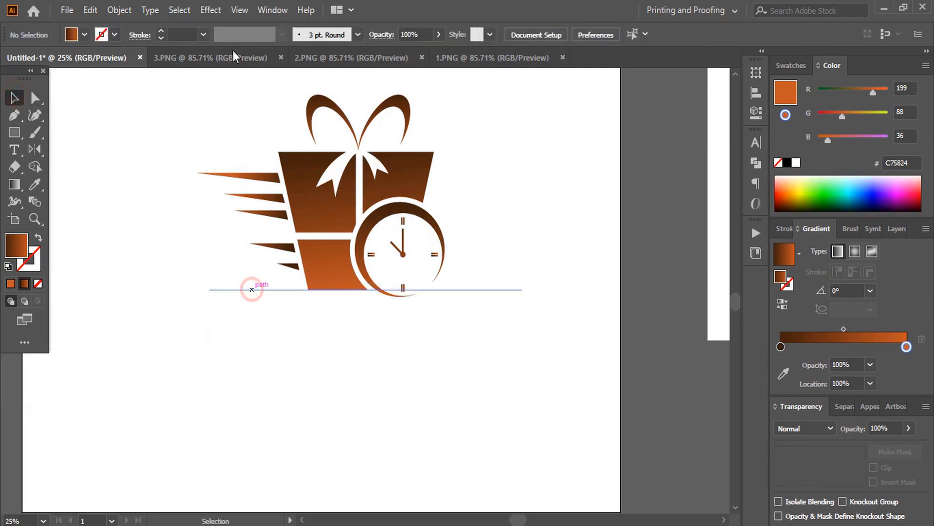
# Step: Give the base line a 22 pt stroke with a width profile that tapers at both ends
pyautogui.click(251, 290)
pyautogui.click(160, 33)
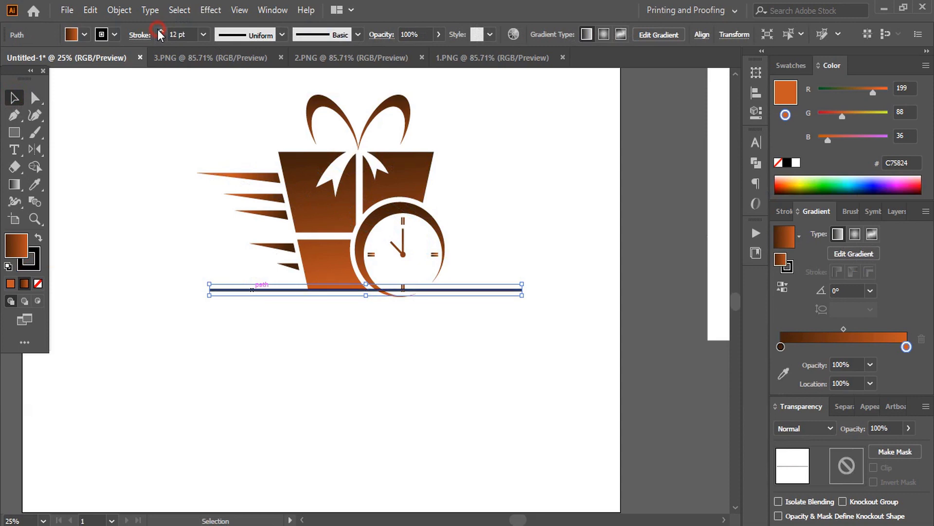
pyautogui.click(159, 31)
pyautogui.click(159, 30)
pyautogui.click(159, 30)
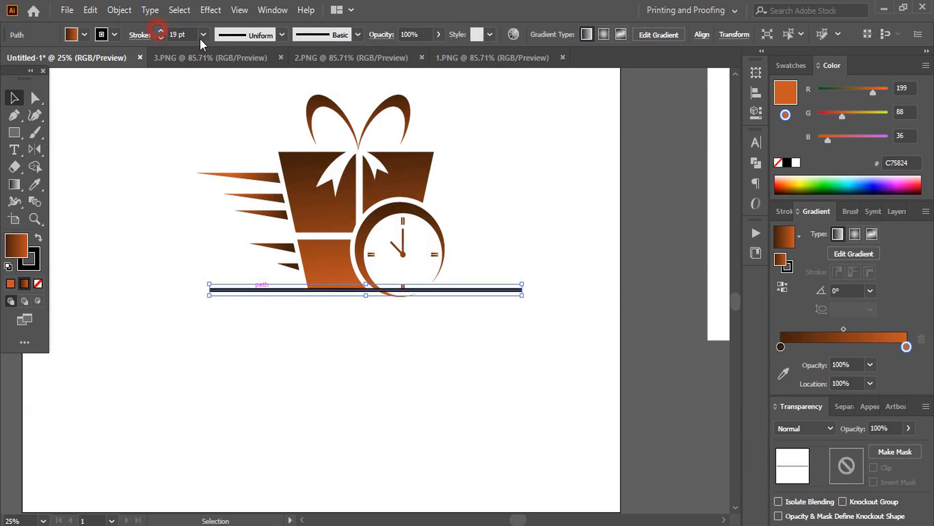
pyautogui.click(284, 34)
pyautogui.click(240, 78)
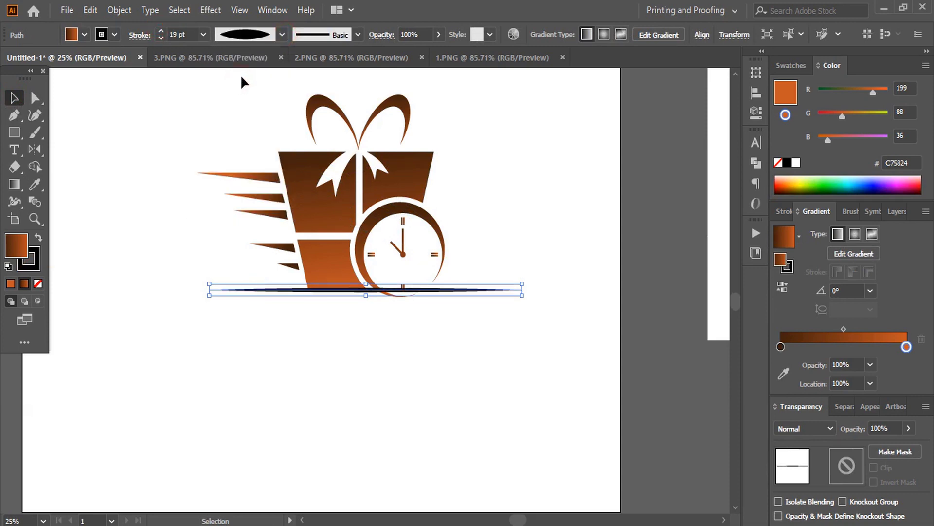
pyautogui.click(159, 31)
pyautogui.click(159, 31)
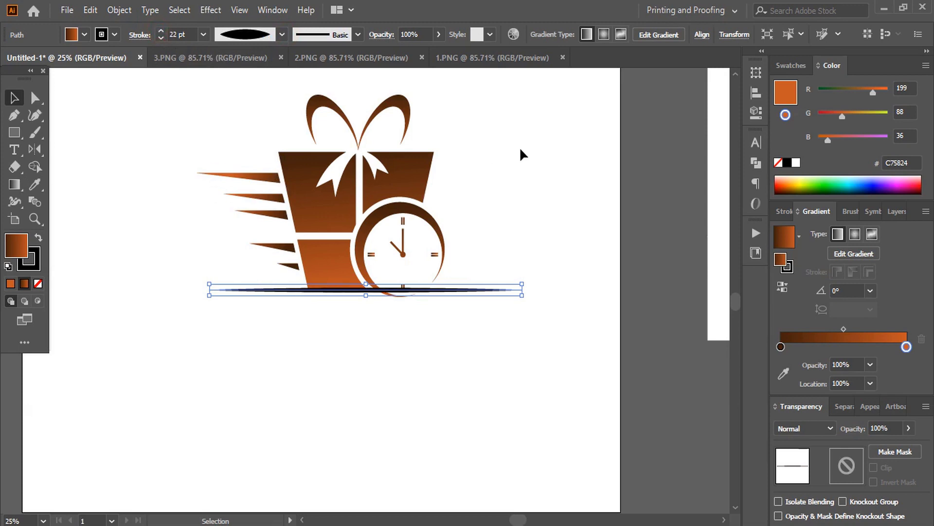
# Step: Expand the base line's appearance into a filled shape and apply the box's brown-to-orange gradient to it
pyautogui.click(119, 10)
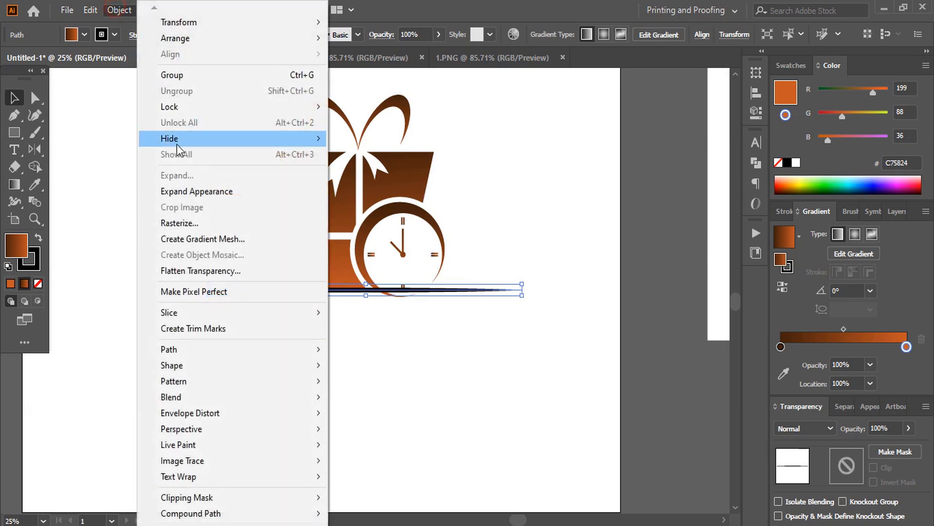
pyautogui.click(212, 188)
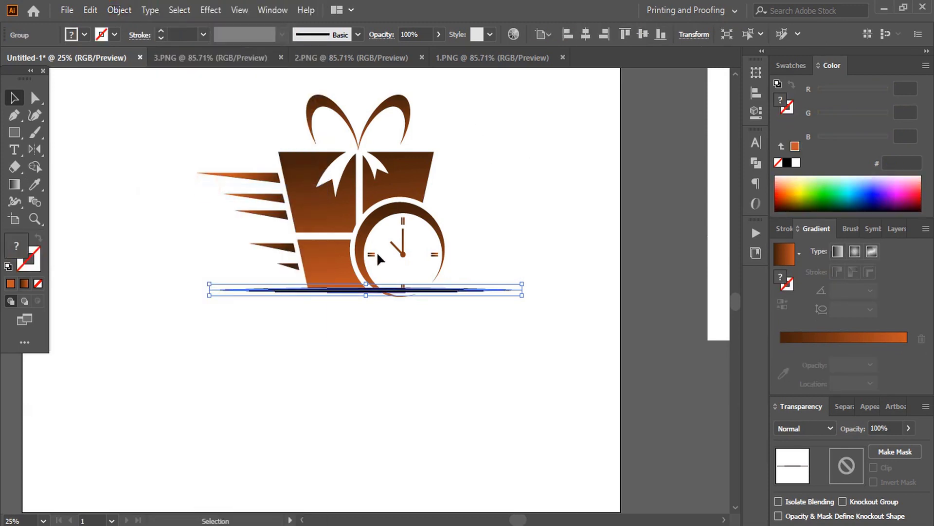
pyautogui.click(35, 184)
pyautogui.click(309, 265)
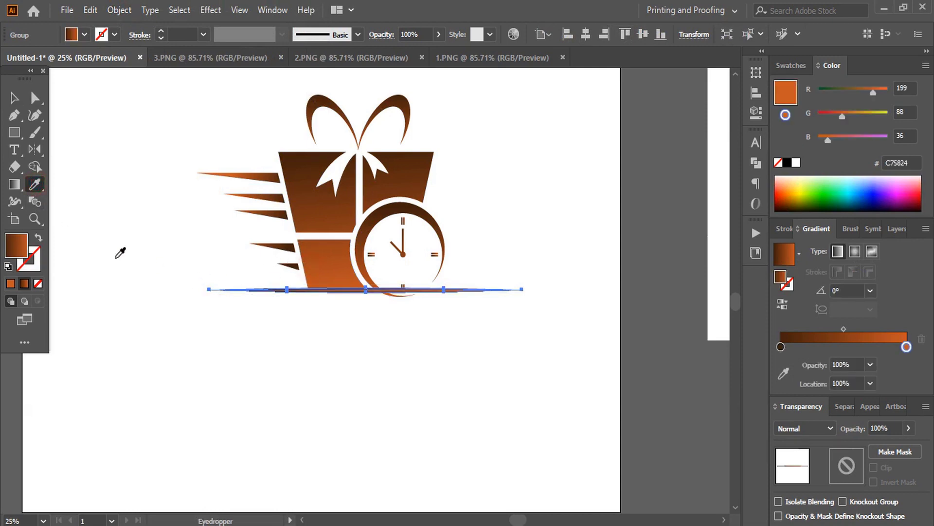
pyautogui.click(14, 97)
pyautogui.click(198, 302)
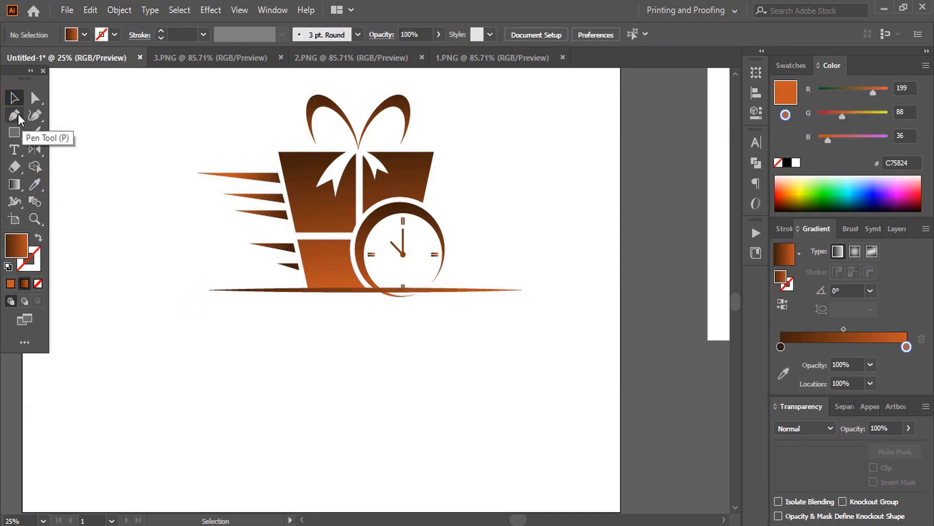
# Step: Draw a line along the box's left slanted side, extend it beyond the box, and shift it about 26 px outward from the edge
pyautogui.click(14, 115)
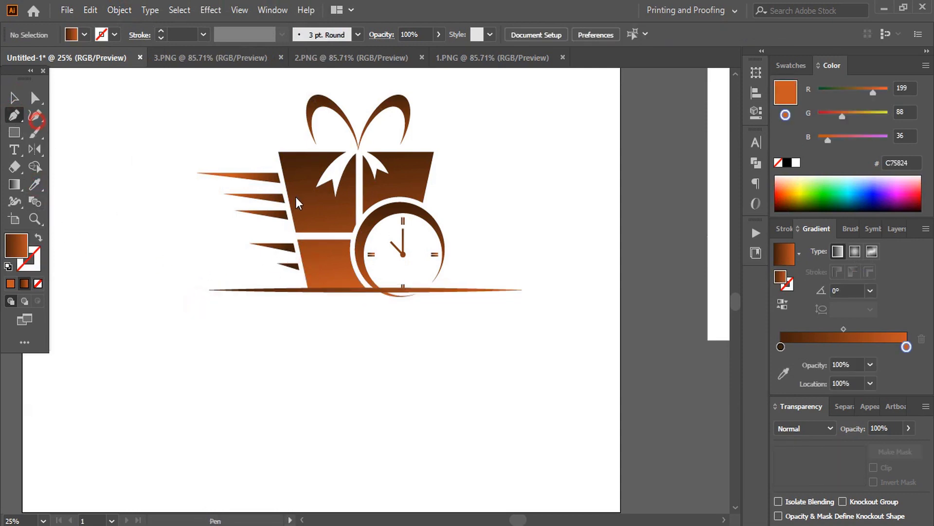
pyautogui.click(278, 152)
pyautogui.click(308, 289)
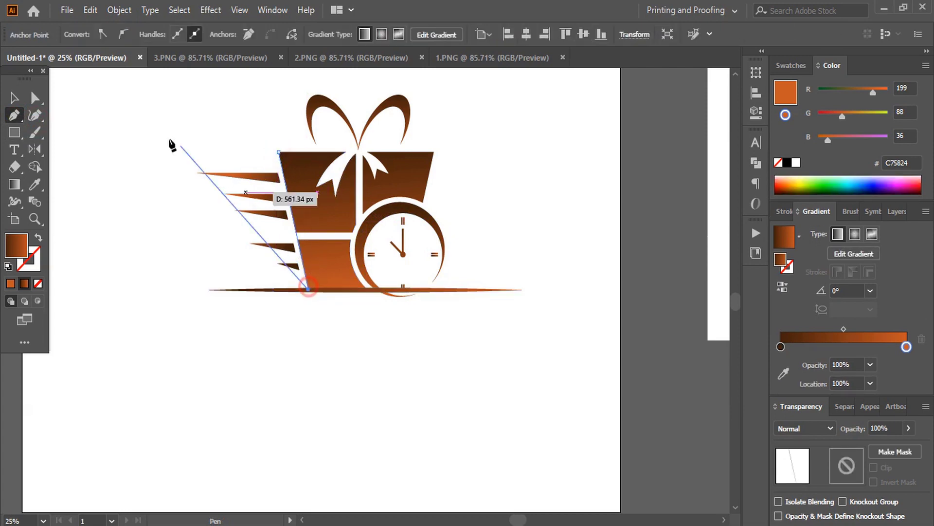
pyautogui.click(14, 97)
pyautogui.moveTo(312, 291); pyautogui.dragTo(336, 352)
pyautogui.click(400, 340)
pyautogui.moveTo(313, 316); pyautogui.dragTo(309, 317)
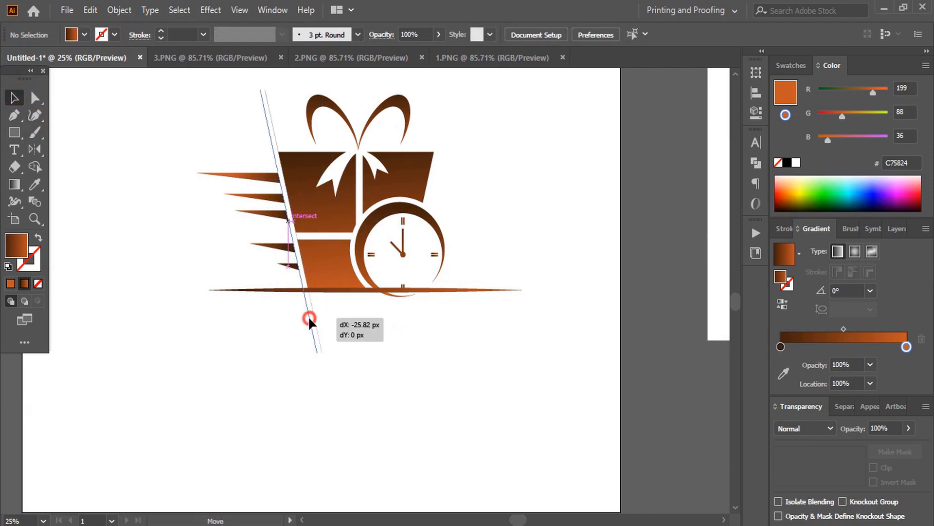
pyautogui.click(389, 321)
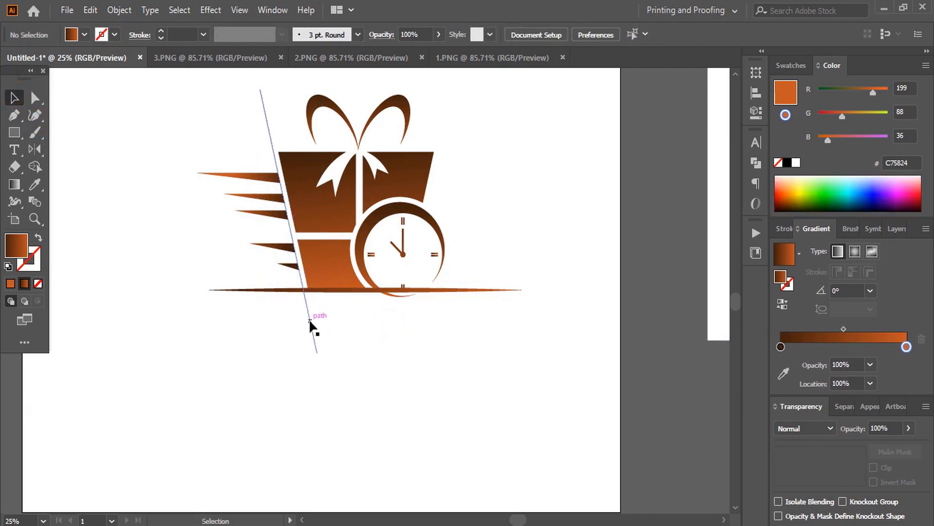
# Step: Copy the slanted line to the box's right side, mirror it horizontally, and position it just outside the right slanted edge
pyautogui.moveTo(311, 322); pyautogui.dragTo(460, 306)
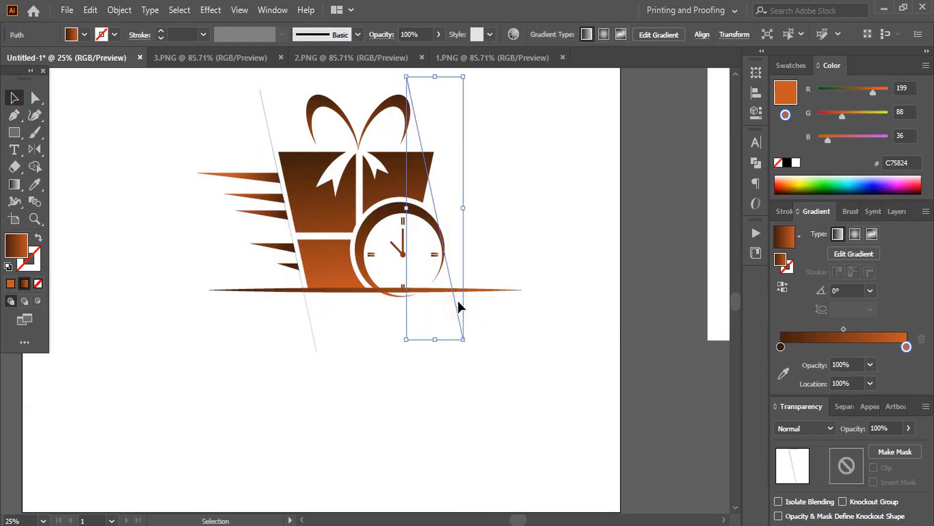
pyautogui.doubleClick(34, 149)
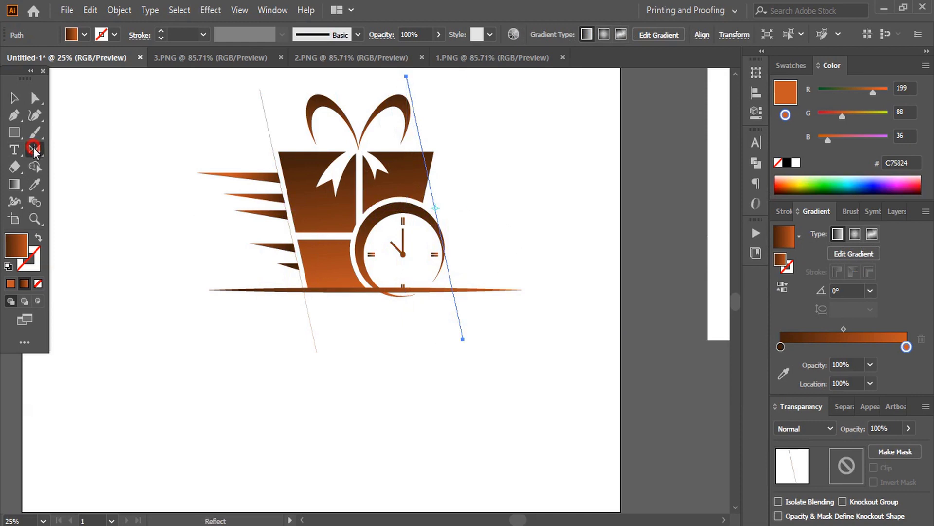
pyautogui.click(638, 345)
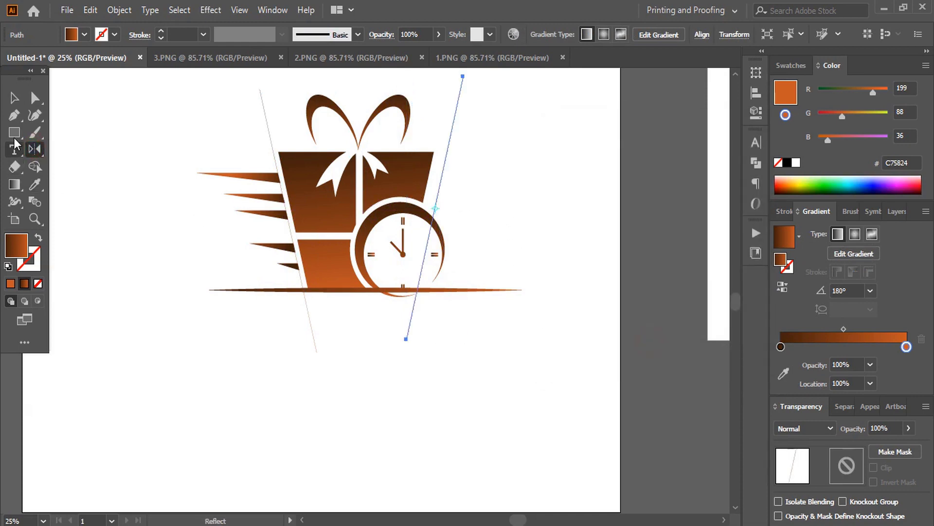
pyautogui.click(14, 97)
pyautogui.click(479, 197)
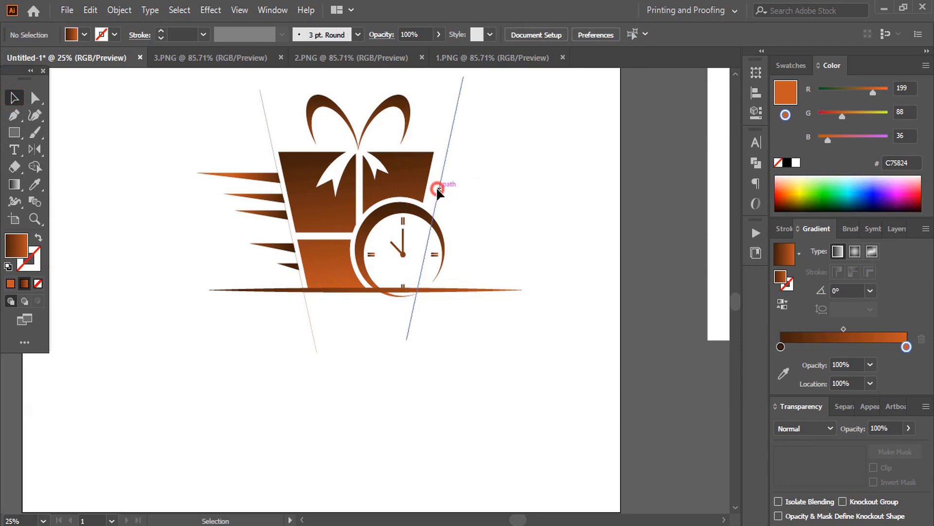
pyautogui.moveTo(436, 186); pyautogui.dragTo(431, 190)
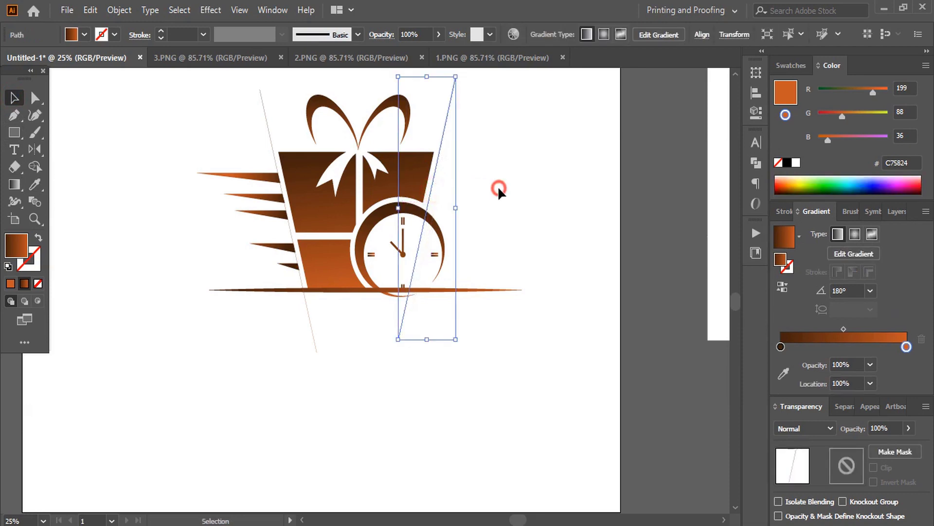
# Step: Remove the section of the base line between the two slanted lines using the Shape Builder
pyautogui.click(498, 186)
pyautogui.click(440, 149)
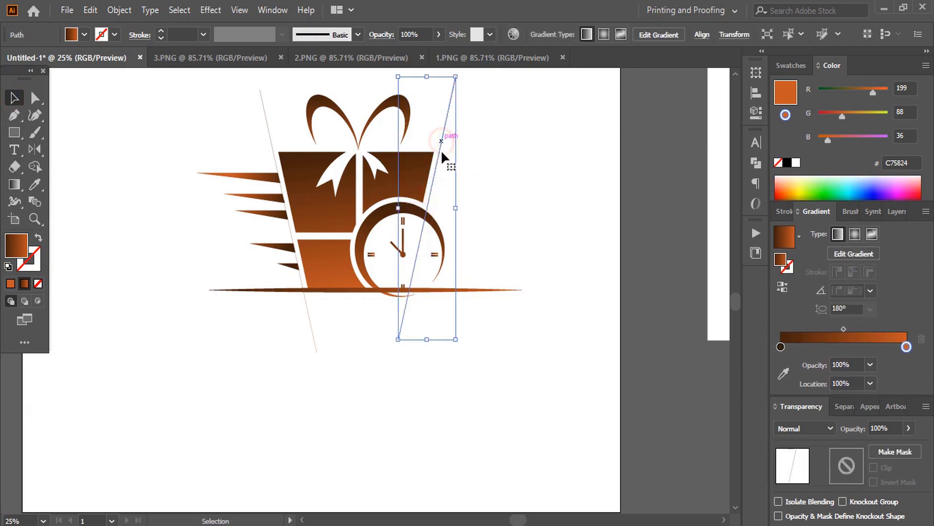
pyautogui.keyDown('shift'); pyautogui.click(269, 136); pyautogui.keyUp('shift')
pyautogui.keyDown('shift'); pyautogui.click(280, 290); pyautogui.keyUp('shift')
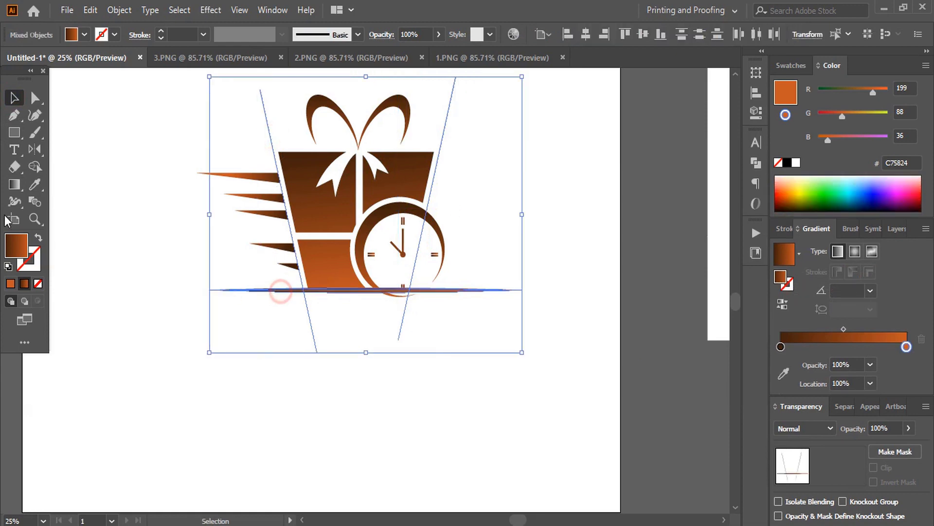
pyautogui.click(37, 166)
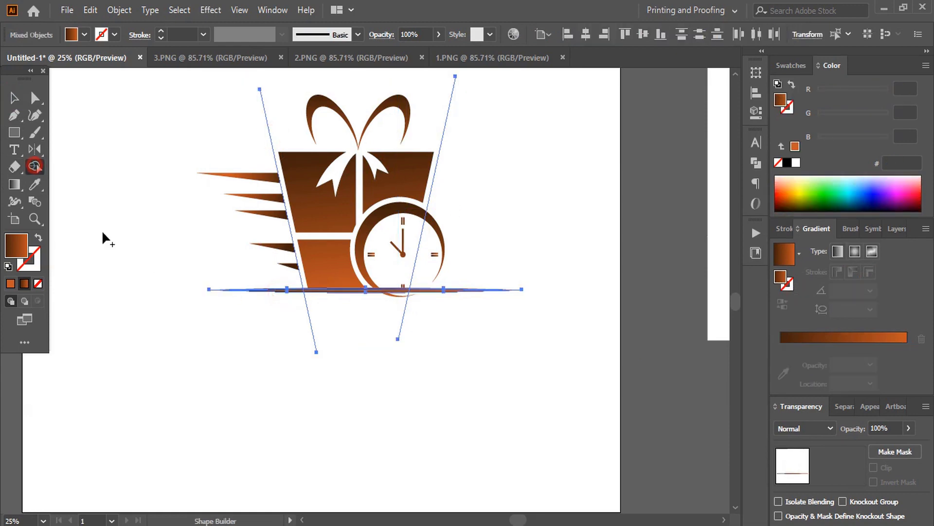
pyautogui.moveTo(335, 282); pyautogui.dragTo(334, 320)
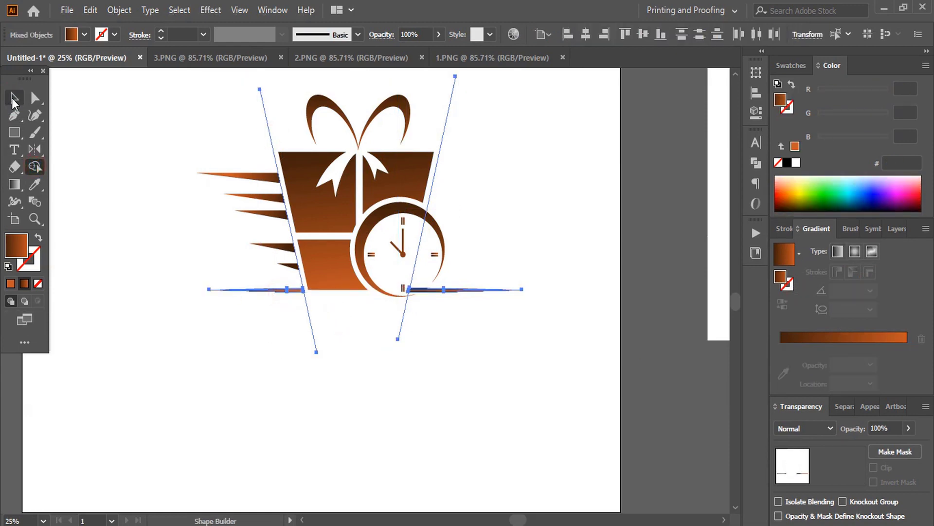
pyautogui.click(14, 98)
pyautogui.click(408, 392)
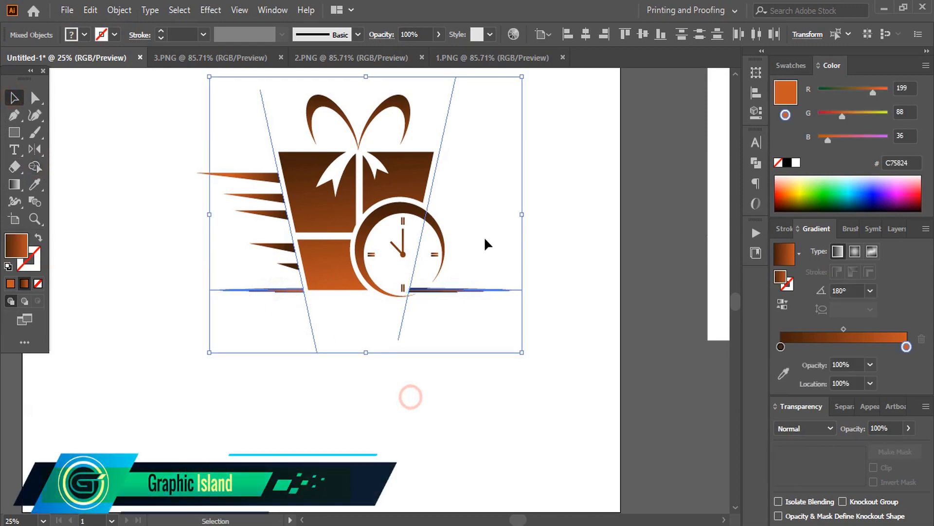
# Step: Delete both slanted cutting lines beside the gift box
pyautogui.click(438, 157)
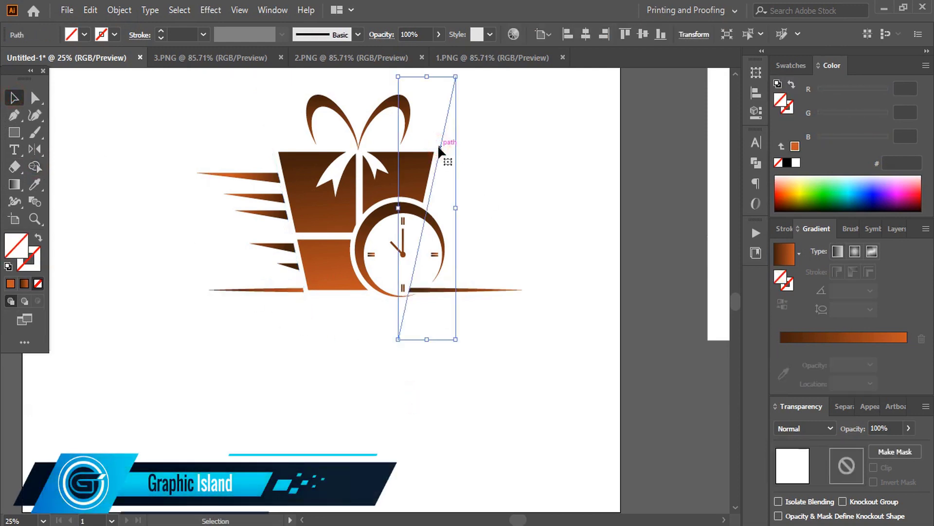
pyautogui.press('Delete')
pyautogui.click(275, 153)
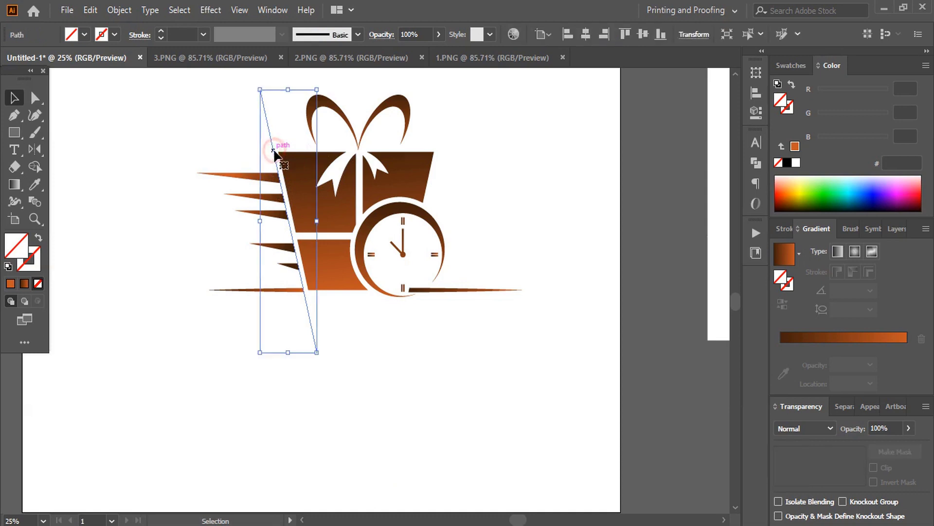
pyautogui.press('Delete')
# Step: Draw an unfilled ellipse from the clock's centre, reaching the ring's right edge and extending slightly below the clock
pyautogui.hotkey('ctrl', '+')
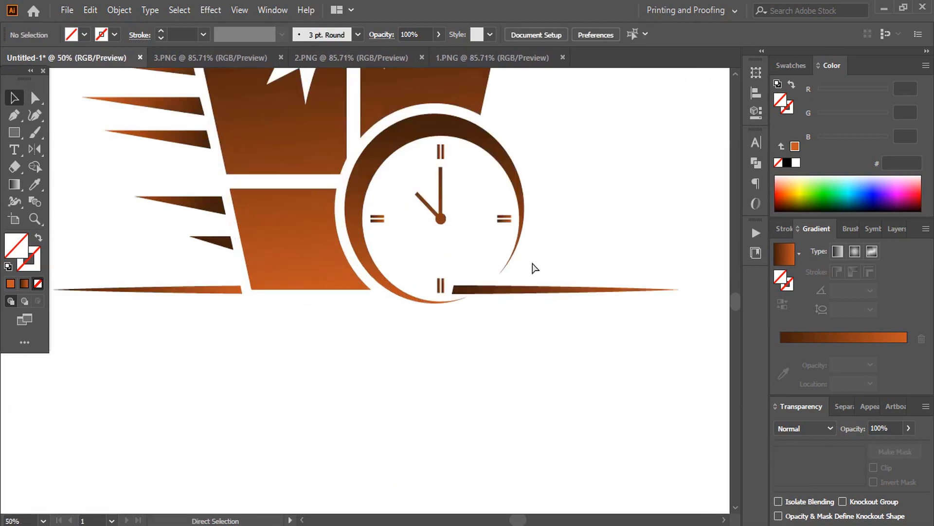
pyautogui.hotkey('ctrl', '+')
pyautogui.scroll(2, 593, 360)
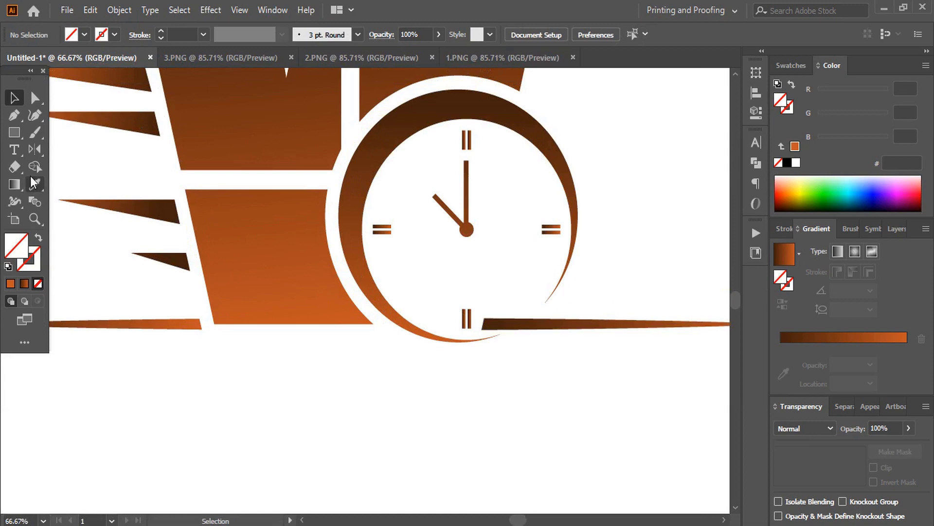
pyautogui.moveTo(9, 133); pyautogui.dragTo(59, 149)
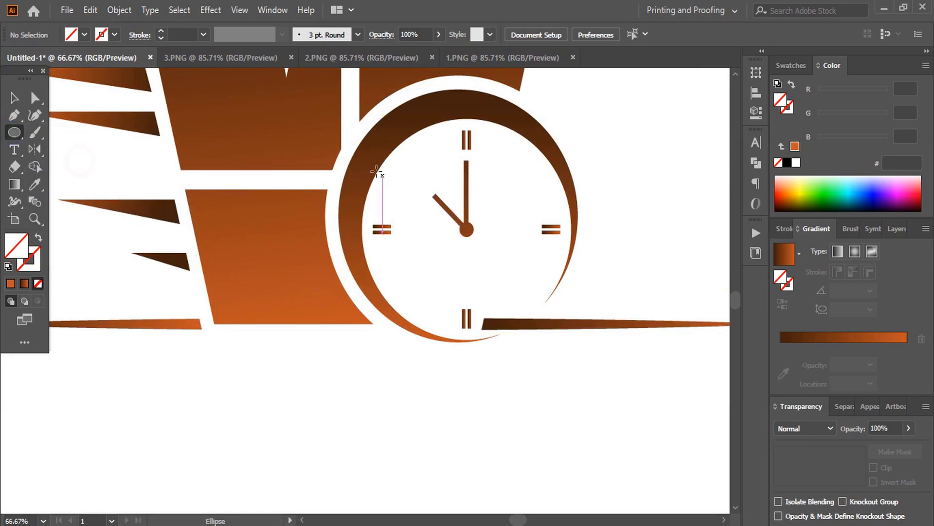
pyautogui.moveTo(466, 231); pyautogui.dragTo(577, 324)
pyautogui.click(14, 97)
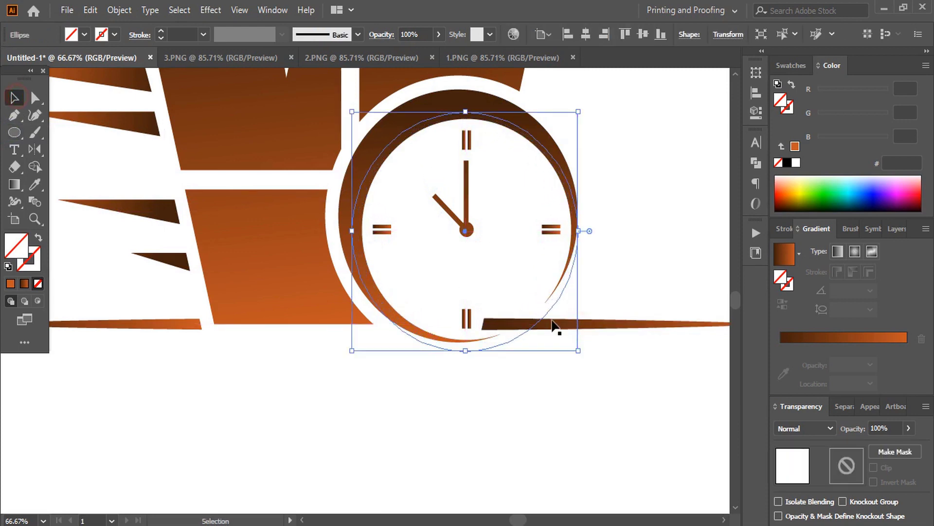
# Step: Subtract the ellipse from the base line with the Shape Builder, trimming the right segment's inner end to a curve around the clock
pyautogui.keyDown('shift'); pyautogui.click(626, 326); pyautogui.keyUp('shift')
pyautogui.click(35, 167)
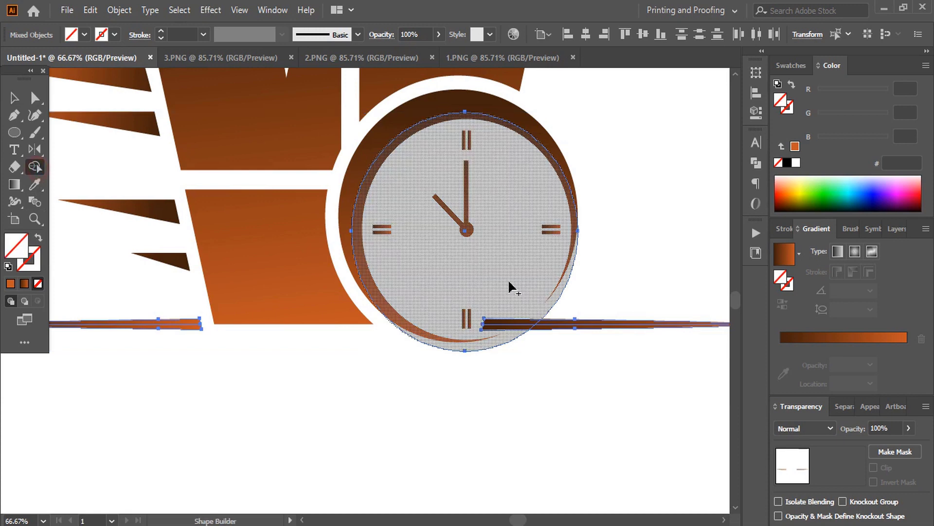
pyautogui.keyDown('alt'); pyautogui.moveTo(509, 287); pyautogui.dragTo(396, 355); pyautogui.keyUp('alt')
pyautogui.click(17, 97)
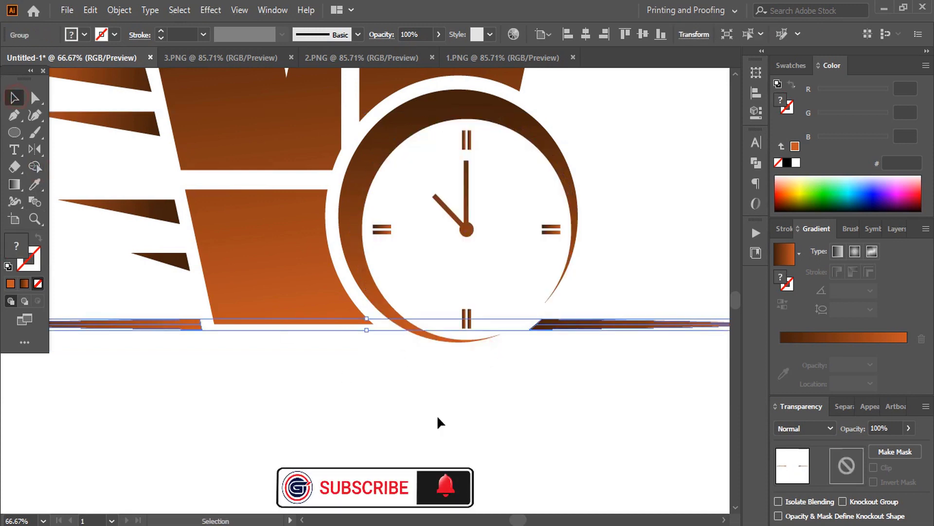
pyautogui.click(438, 415)
pyautogui.hotkey('ctrl', '0')
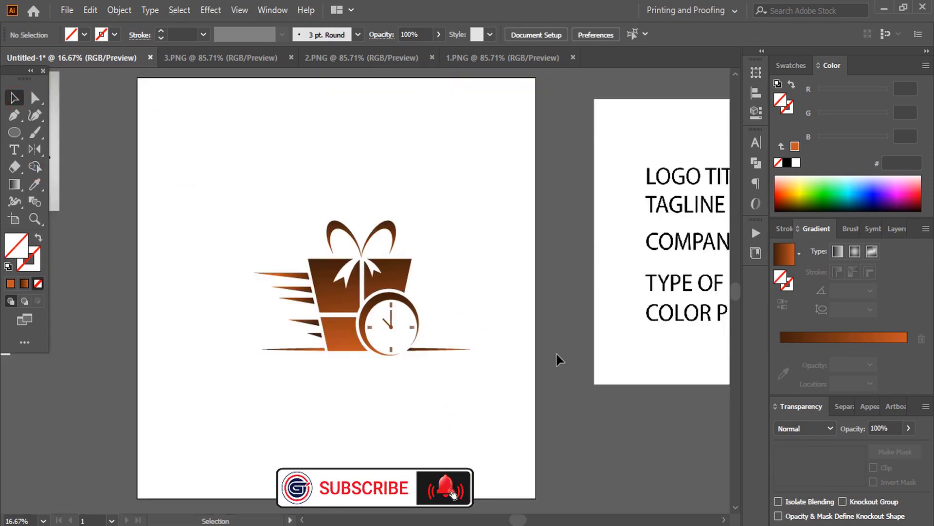